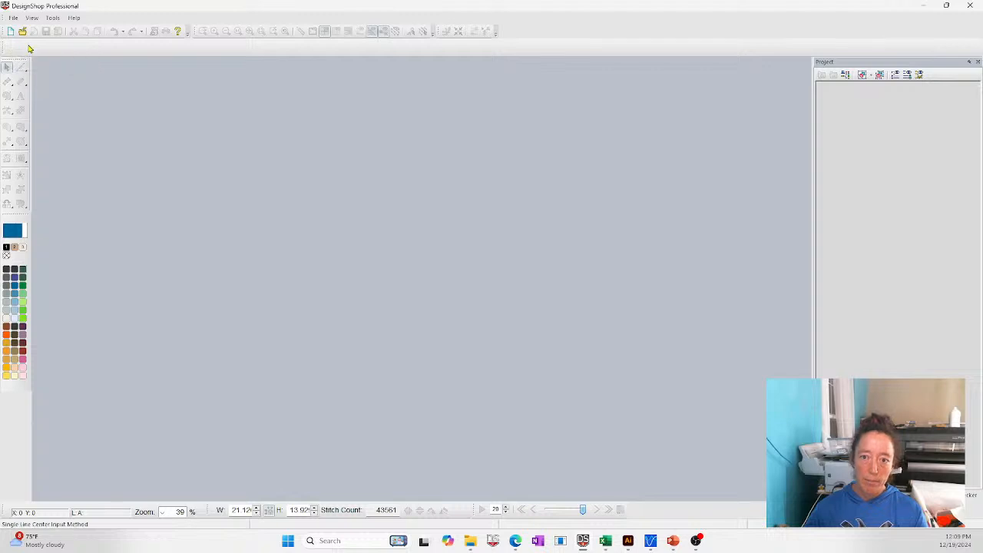
Step: Create a new project and digitize two crossing single-line-center satin lines, one steep and one shallow, mostly left of the origin
left_click(11, 31)
left_click(21, 81)
left_click(304, 186)
left_click(329, 366)
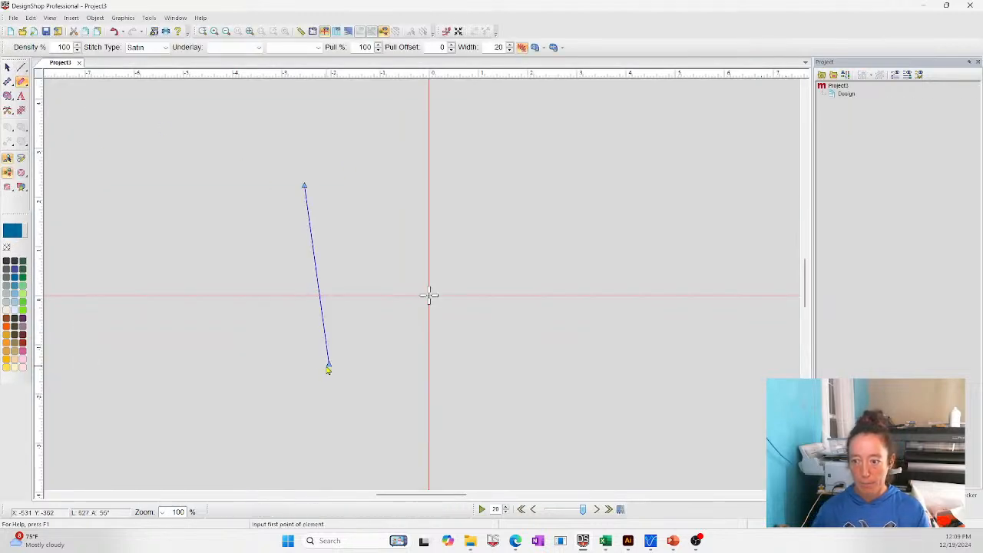
key("Return")
left_click(158, 188)
left_click(414, 273)
key("Return")
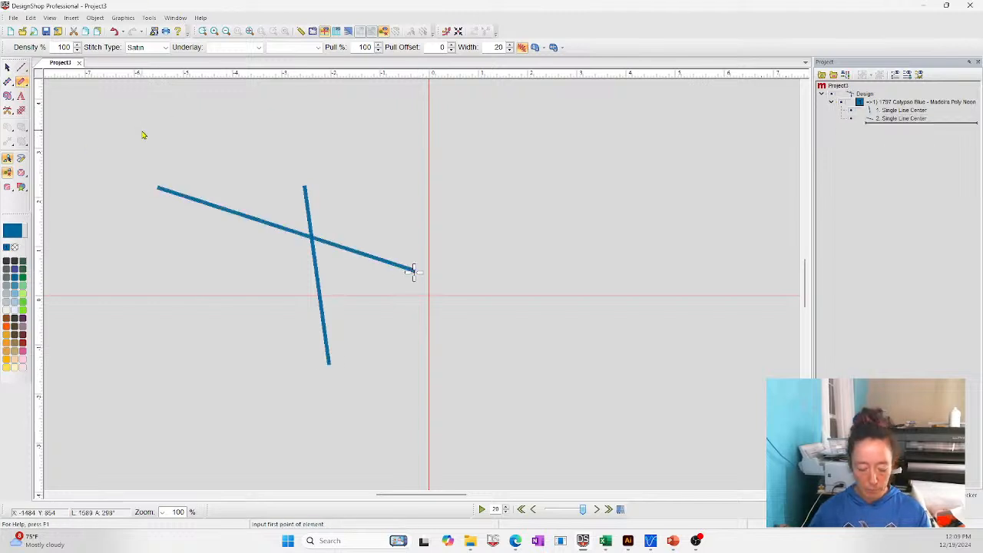
key("Escape")
Step: Make two offset copies of the line pair, coloring one 1850 Fluorescent green and the other 1871 Porcelain Blue
left_click_drag(136, 127, 496, 481)
left_click_drag(318, 276, 355, 322)
left_click(22, 302)
key("ctrl+c")
key("ctrl+v")
left_click(12, 284)
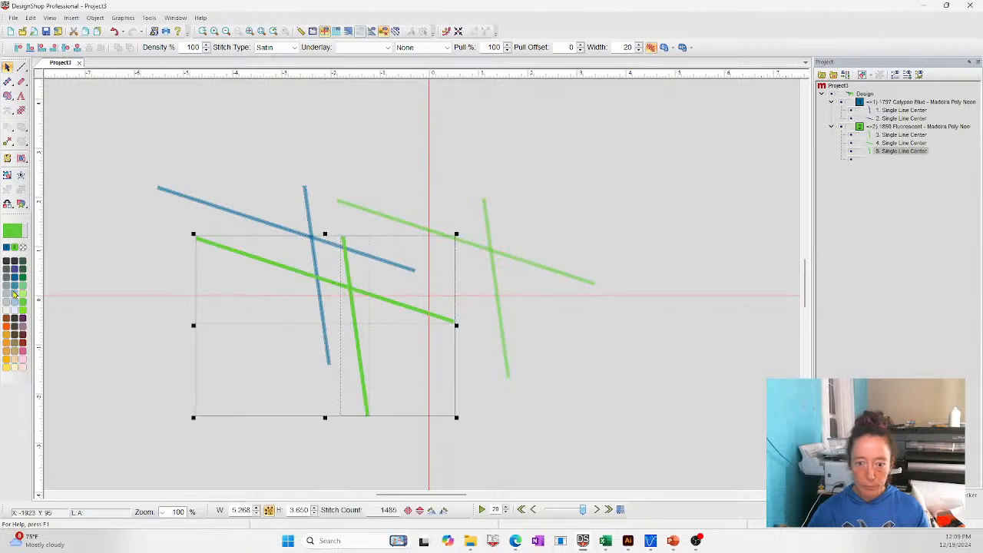
Step: Duplicate all the lines except the long dark blue one and shift the copies up and to the right
left_click(210, 132)
left_click_drag(158, 157, 648, 454)
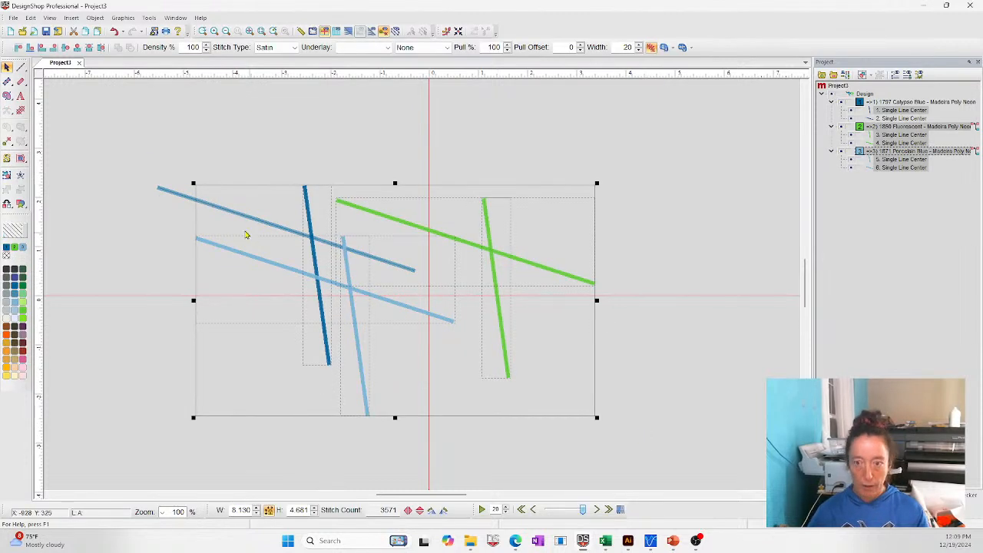
left_click(10, 208)
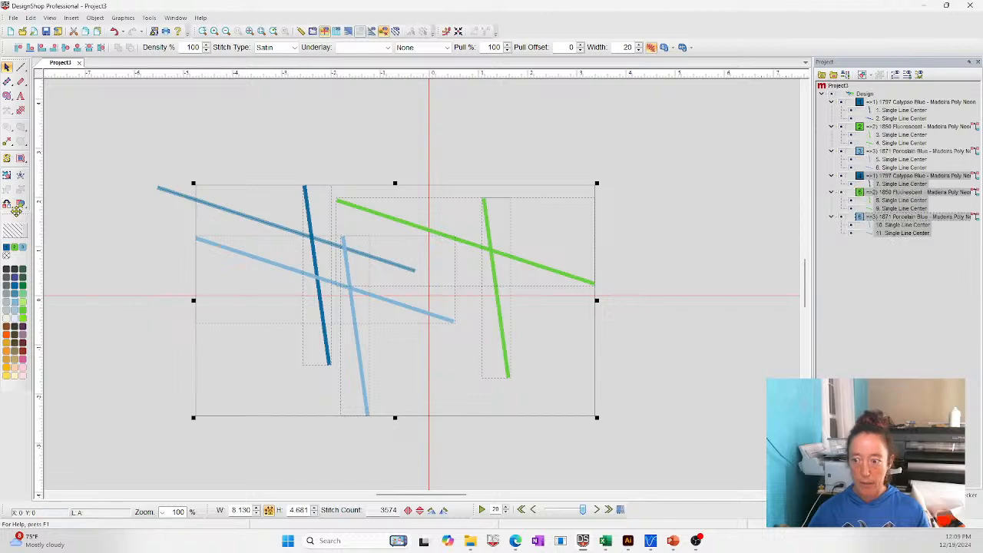
left_click_drag(402, 285, 432, 236)
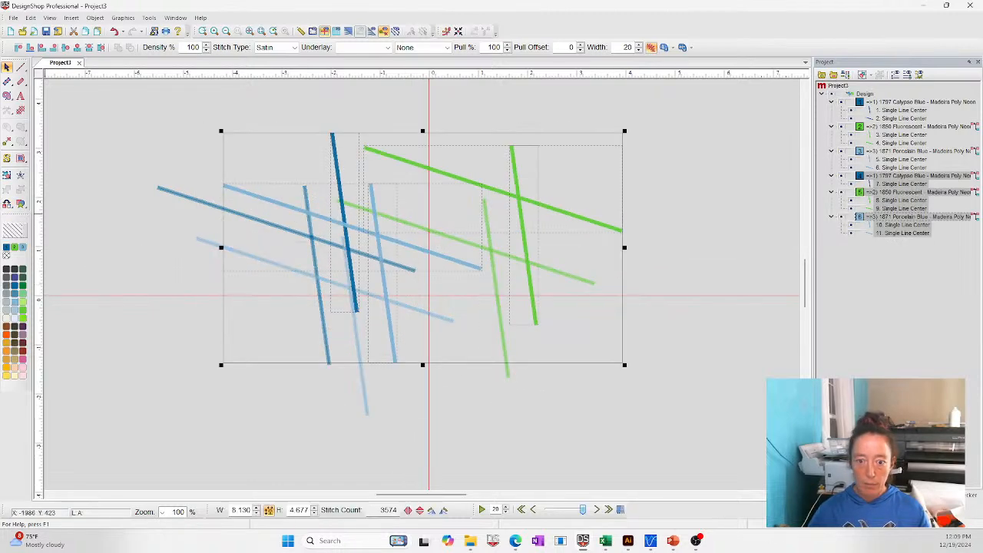
Step: Convert the duplicated lines from Single Line Center to Walk Bean Stitch, replacing the originals
left_click(7, 204)
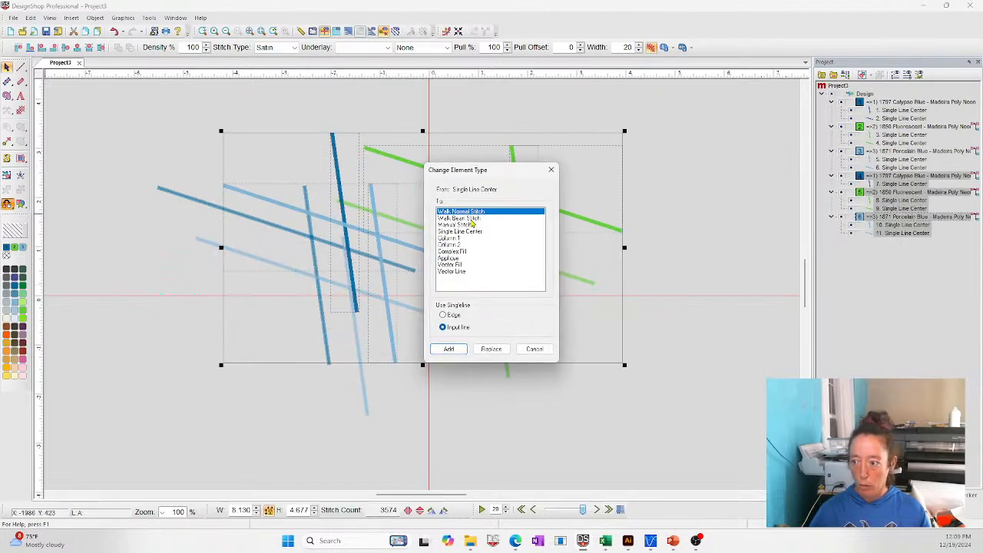
left_click(461, 219)
left_click(490, 350)
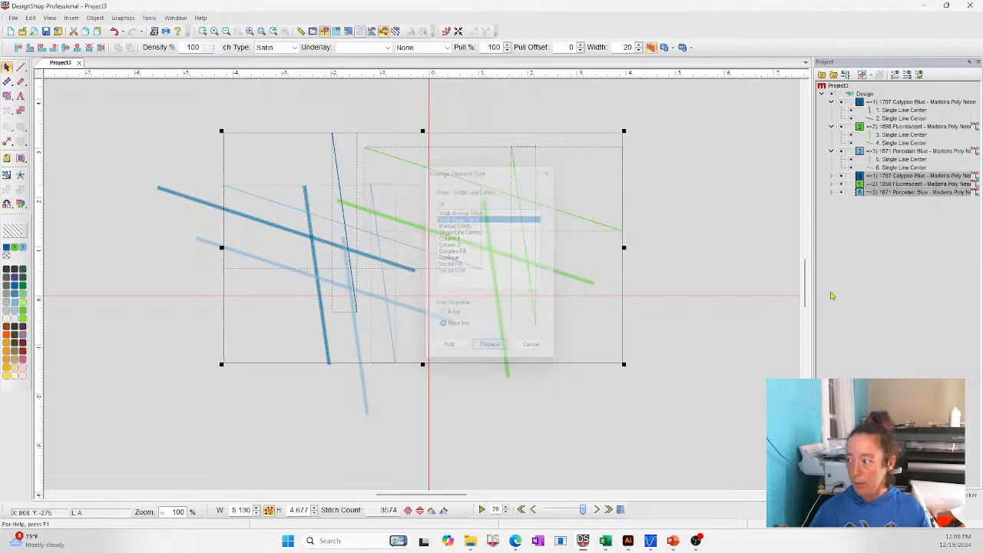
Step: Reorder the green bean-stitch color block so it sits between the two green single-line elements in the project sequence
left_click(932, 185)
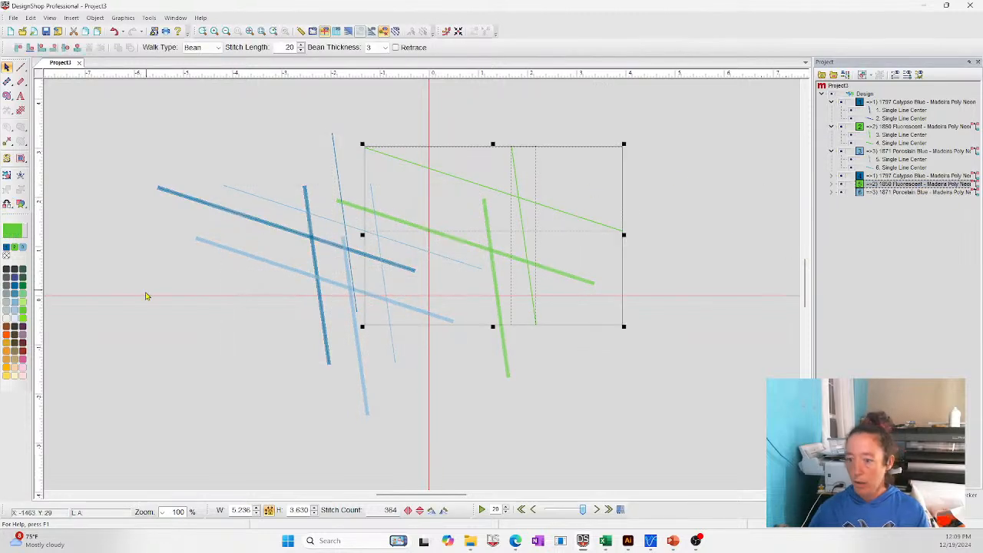
left_click_drag(903, 186, 901, 137)
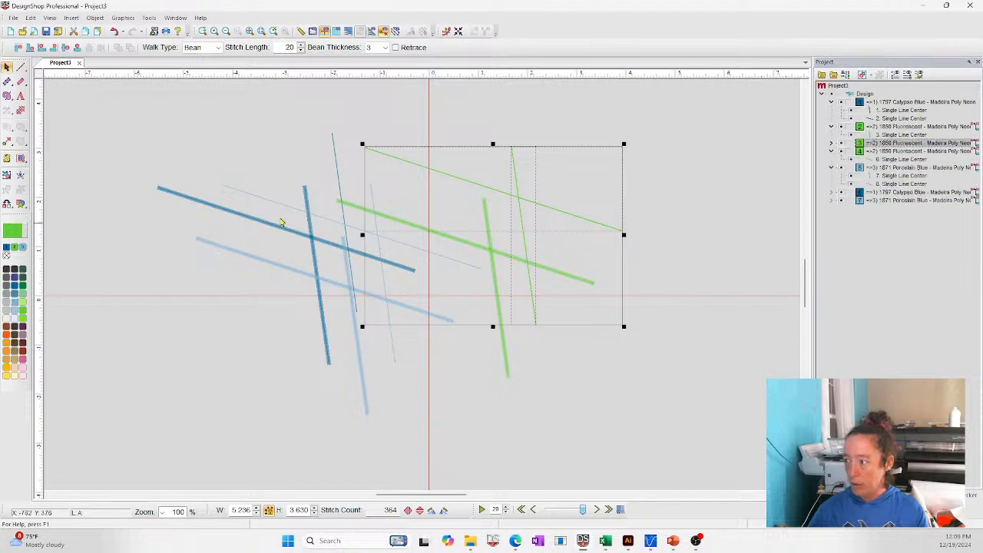
left_click(478, 110)
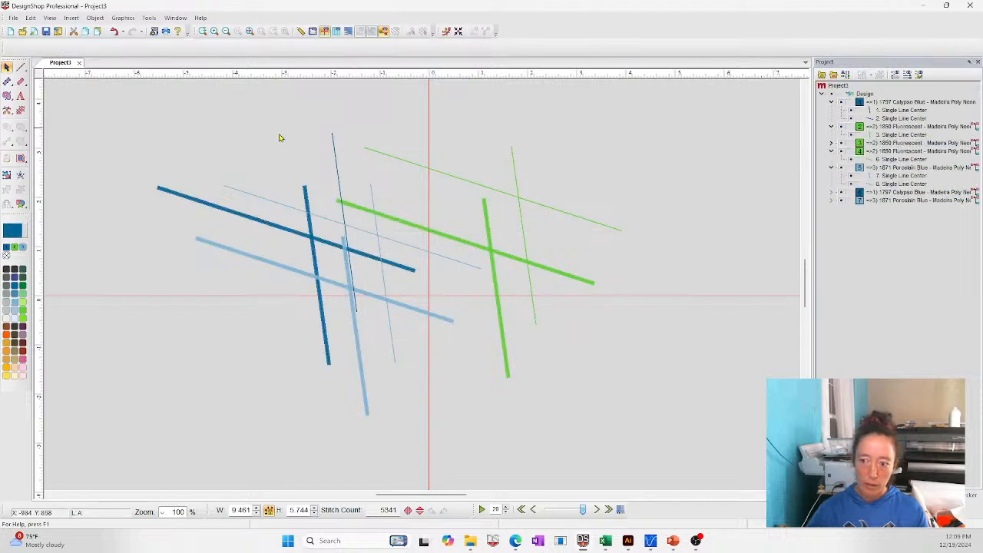
Step: Review the two dark blue single-line elements individually, then select the drawn lines together and clear the selection
left_click(885, 111)
left_click(885, 119)
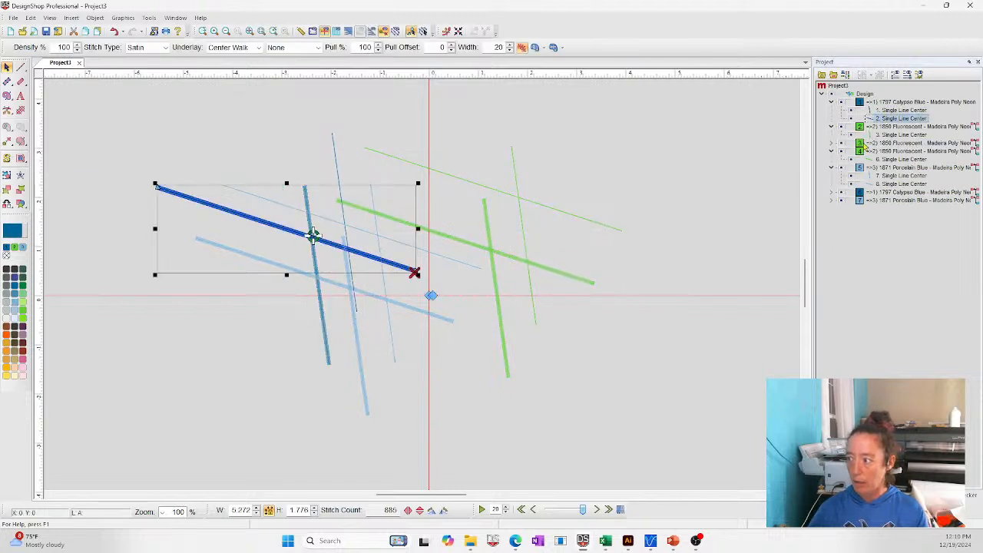
left_click_drag(119, 106, 617, 475)
left_click(722, 174)
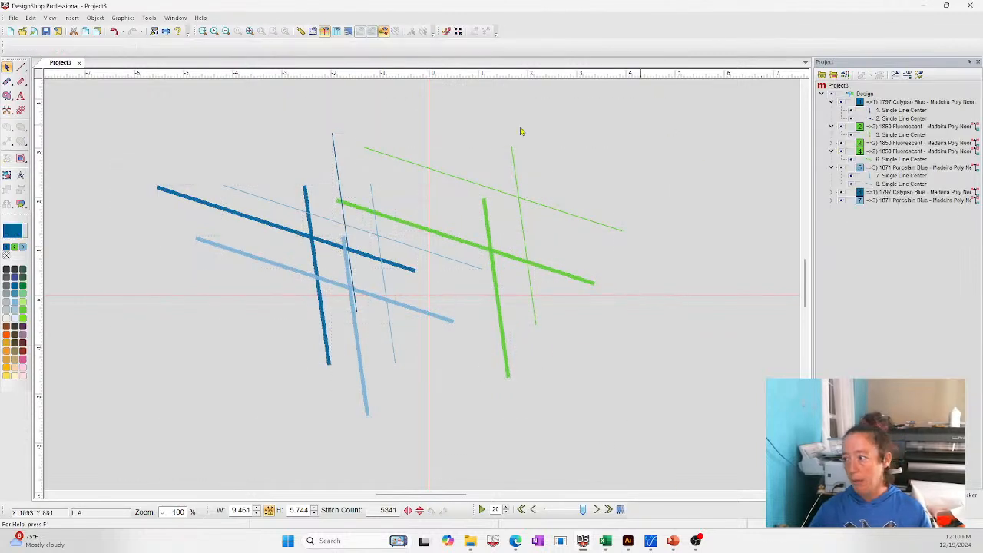
Step: Scale the whole design up proportionally to about 13.89 wide by 8.44 high
left_click(225, 209)
left_click_drag(253, 160, 842, 549)
left_click(225, 112)
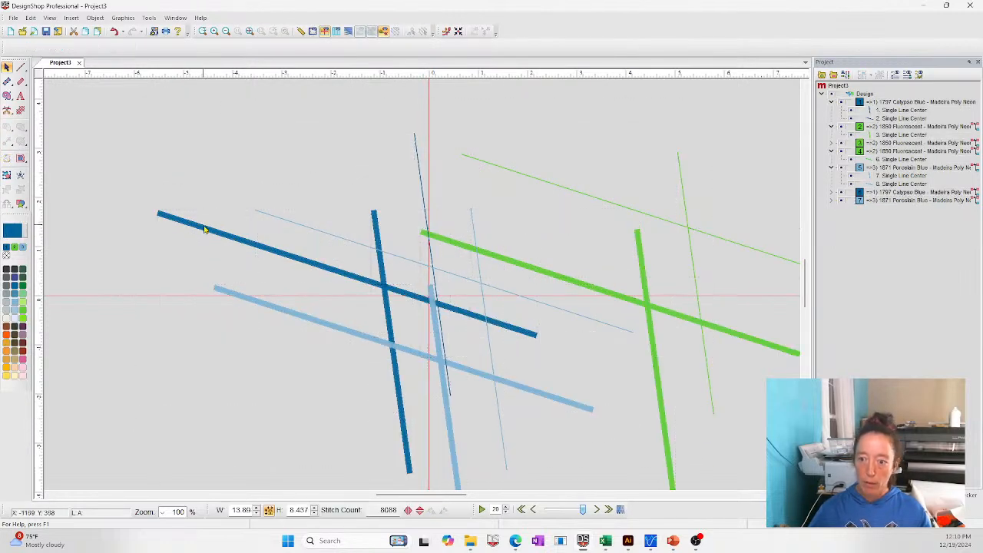
Step: Check the width of the scaled long dark blue line and fit the whole design in view
left_click(205, 229)
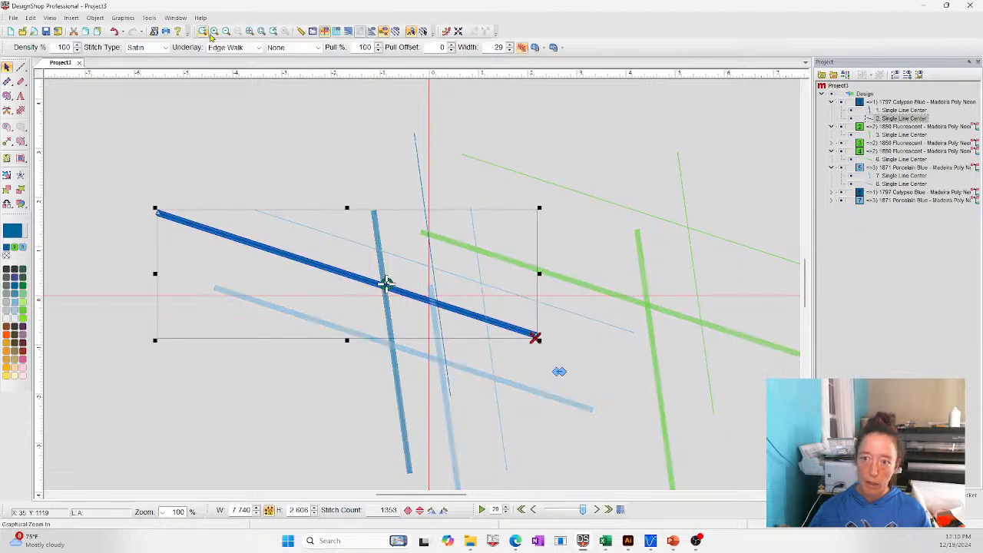
left_click(253, 34)
left_click(263, 213)
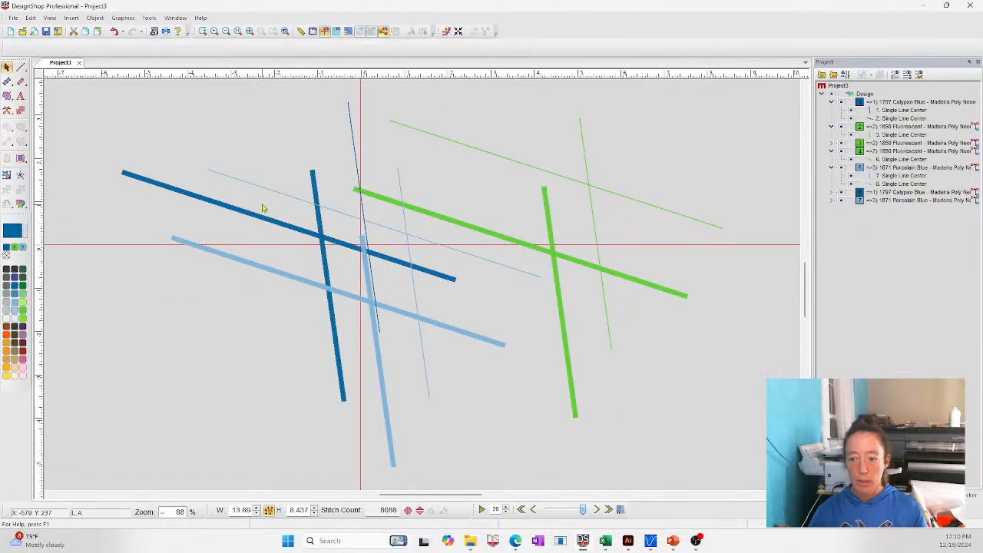
Step: Add single-line elements of different colors to the selection one at a time, then clear the selection
left_click(257, 219)
left_click(254, 266, "shift")
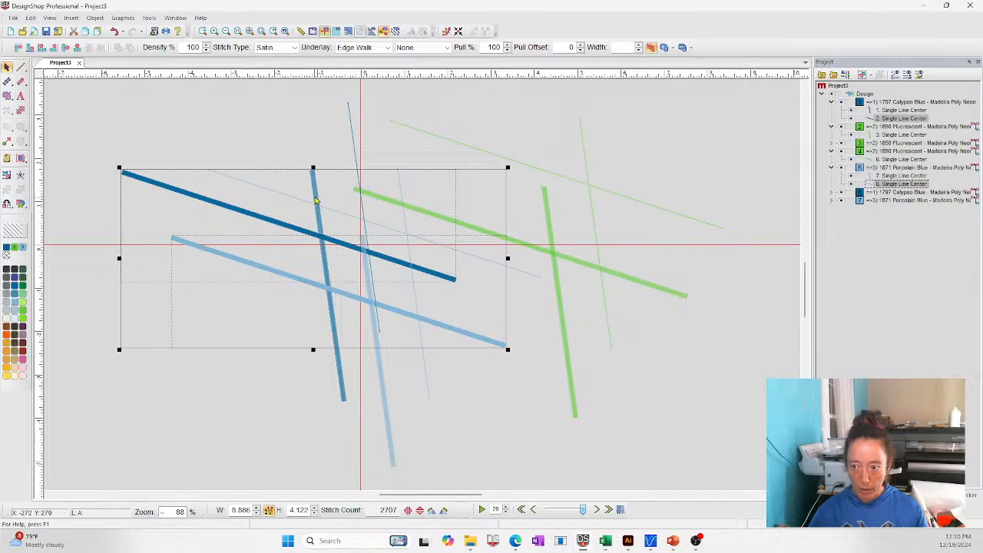
left_click(318, 198, "shift")
left_click(384, 202, "shift")
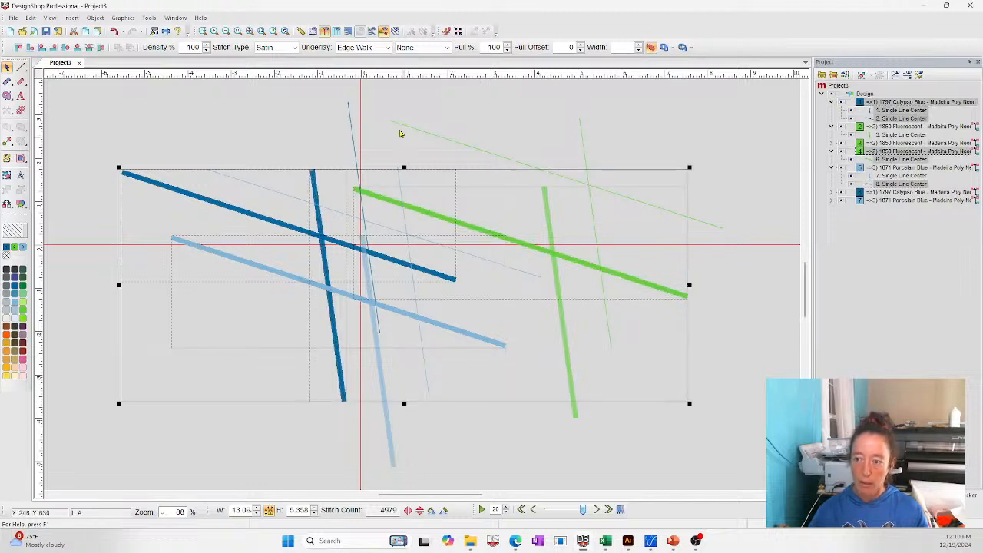
left_click(140, 126)
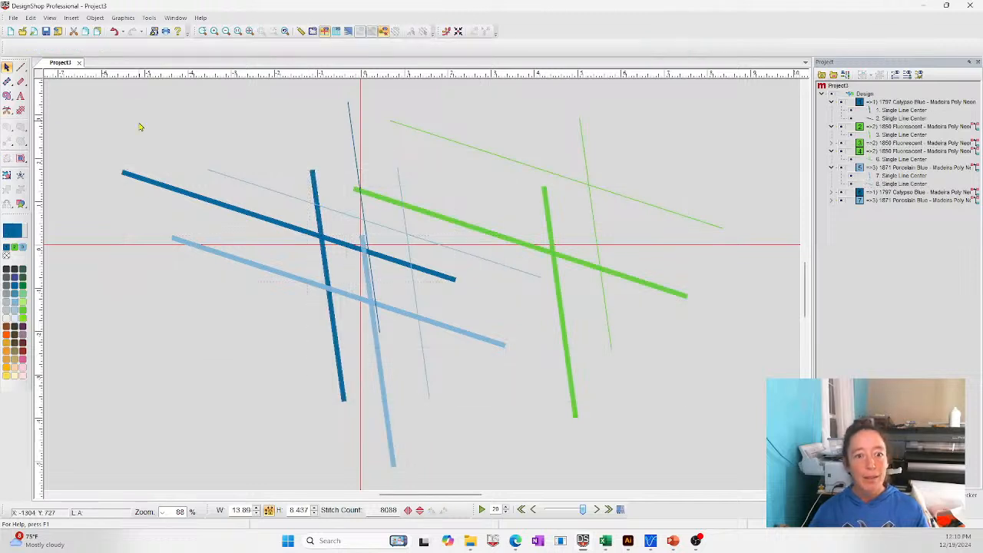
Step: Select all elements of the same type as the long light blue single line and set their width to 20
left_click(190, 246)
right_click(245, 248)
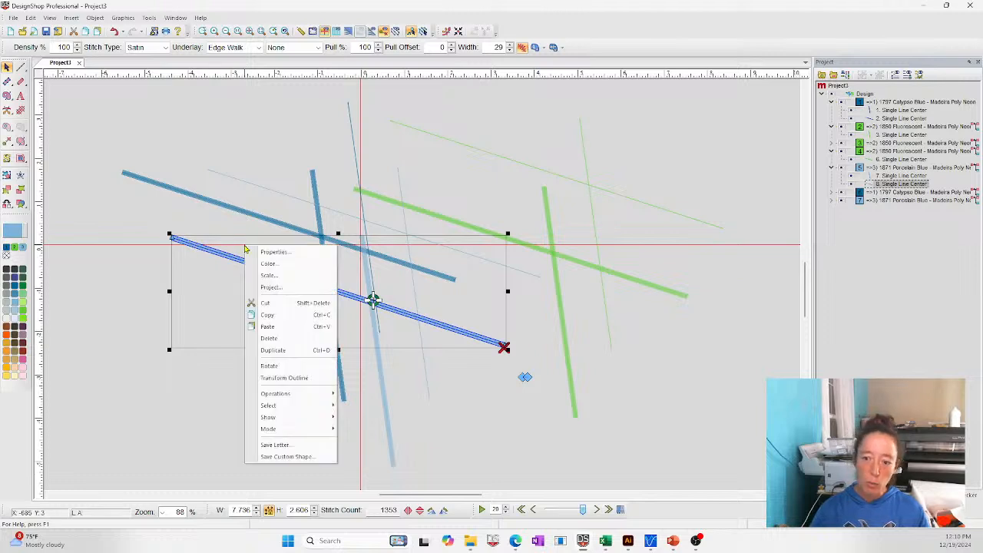
mouse_move(296, 408)
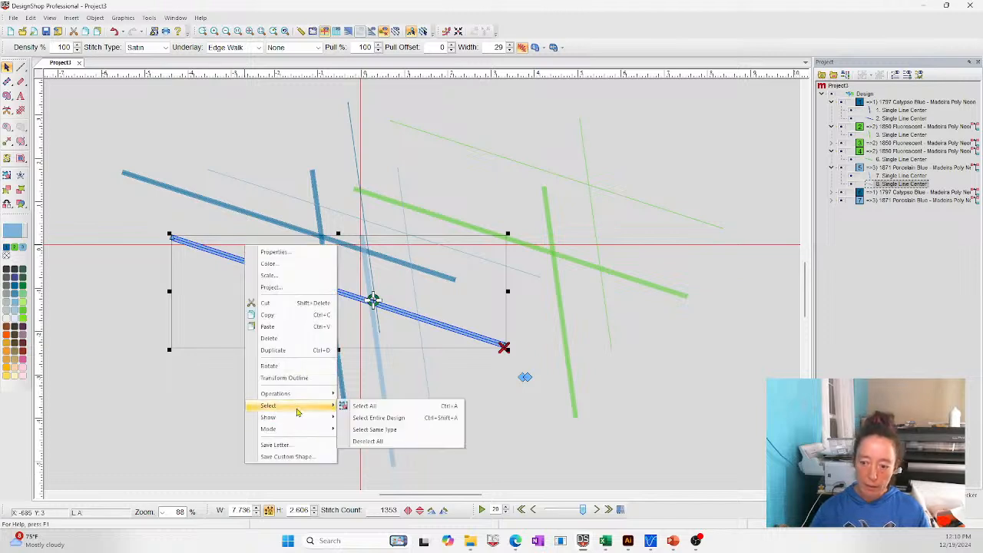
left_click(389, 435)
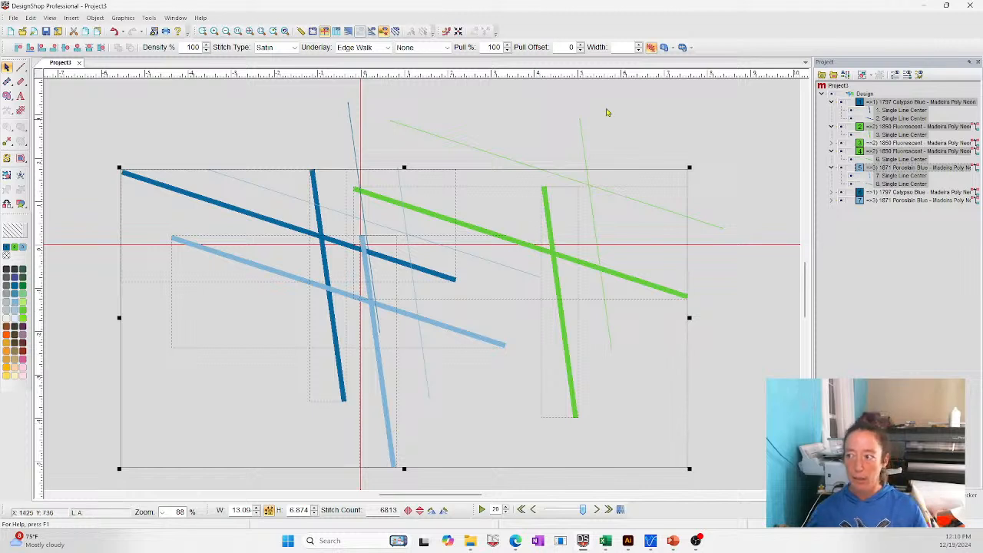
key("Return")
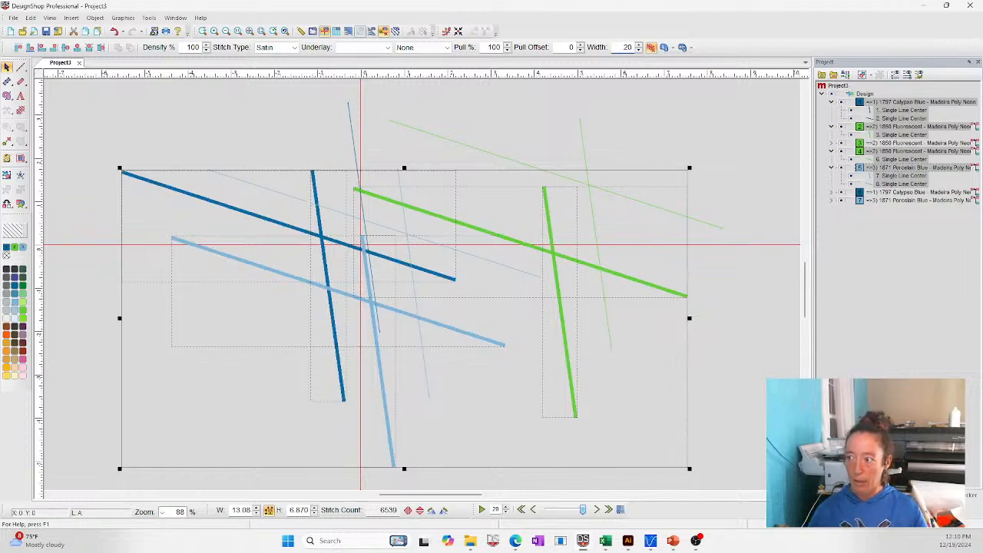
left_click(250, 112)
Step: From the project tree, select all elements of the same type as the first dark blue line and set their width to 35
left_click(878, 112)
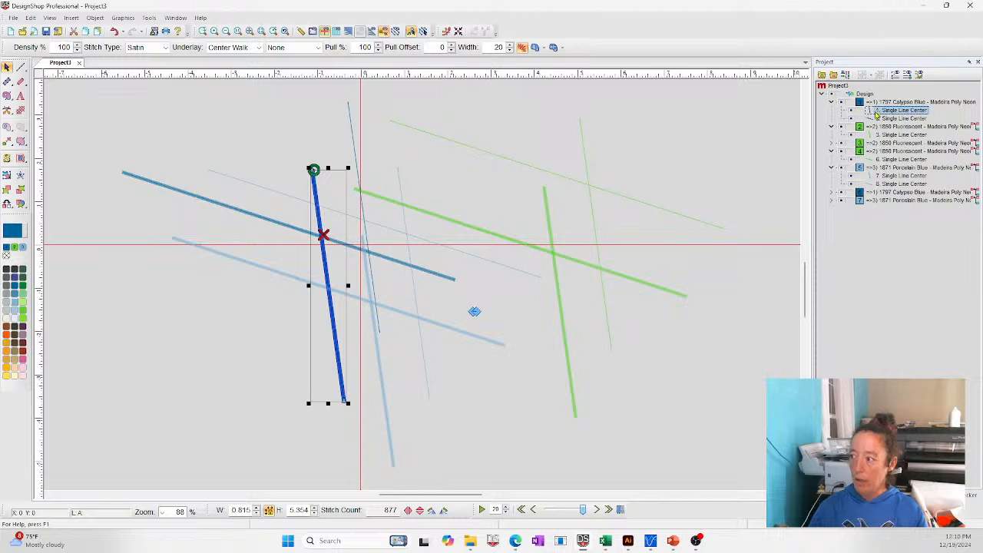
right_click(892, 115)
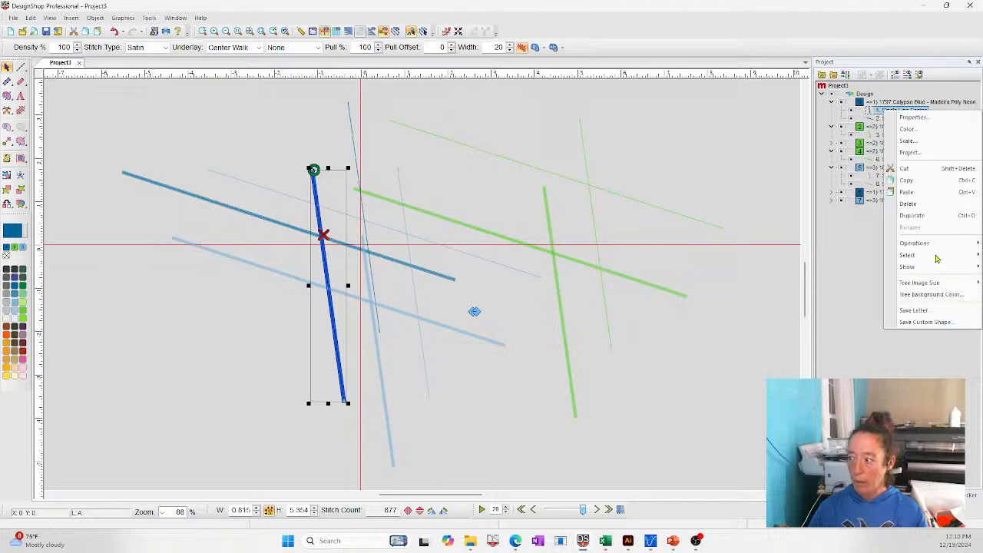
mouse_move(930, 258)
left_click(811, 279)
double_click(622, 49)
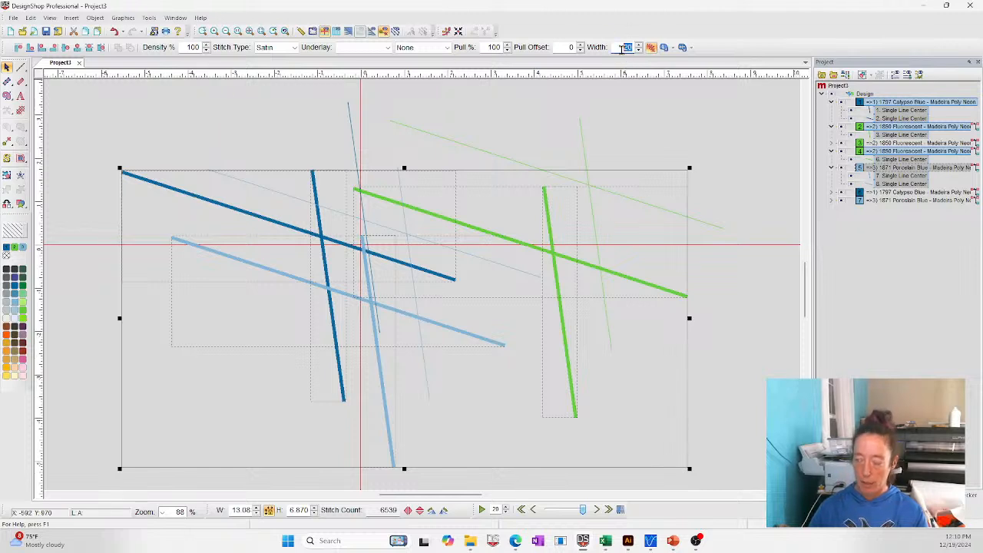
type("35")
key("Return")
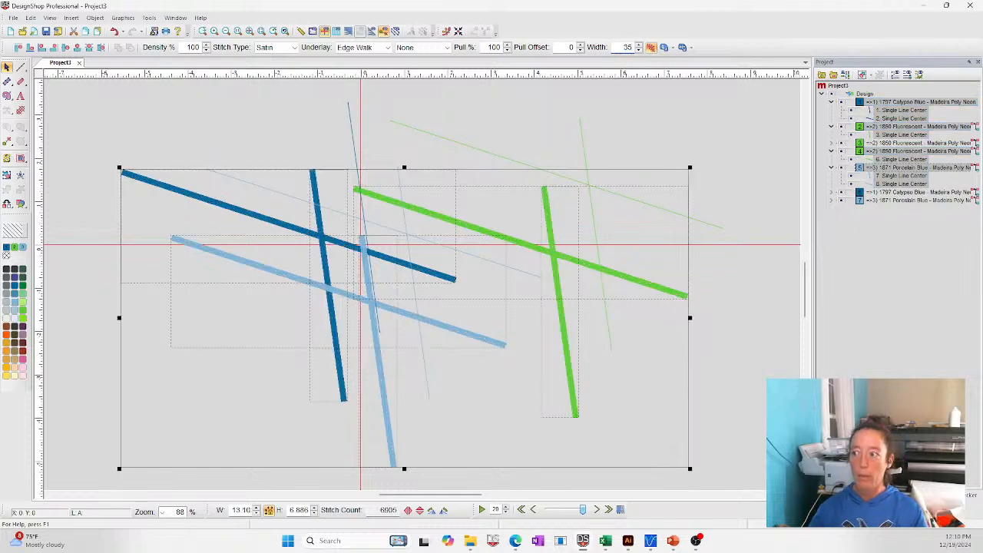
Step: Set the selected single lines' width back to 20 and clear the selection
type("20")
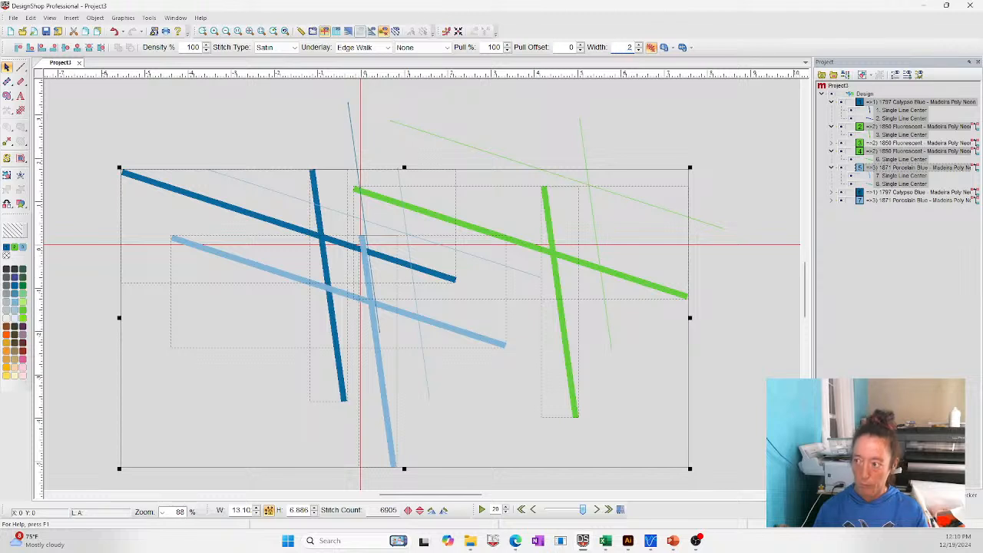
key("Return")
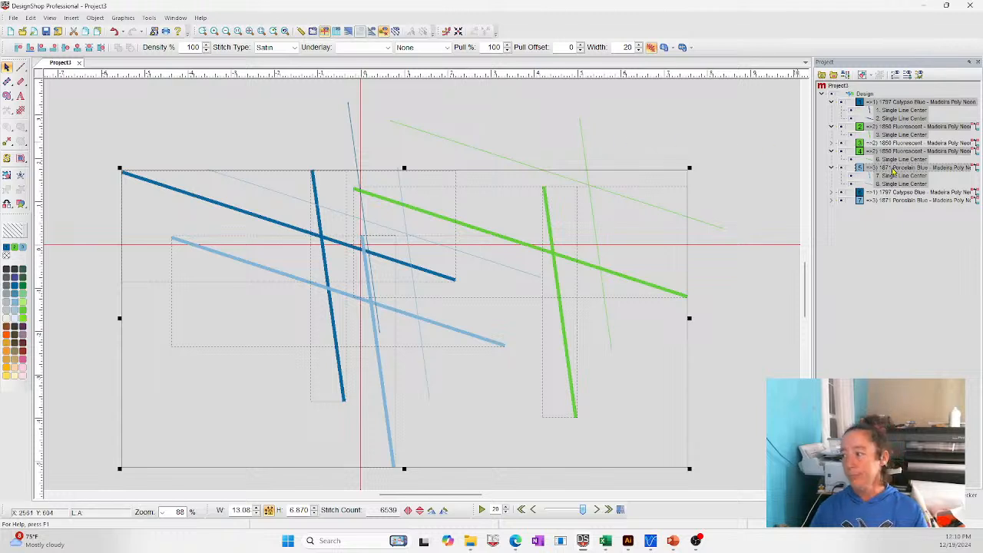
key("Escape")
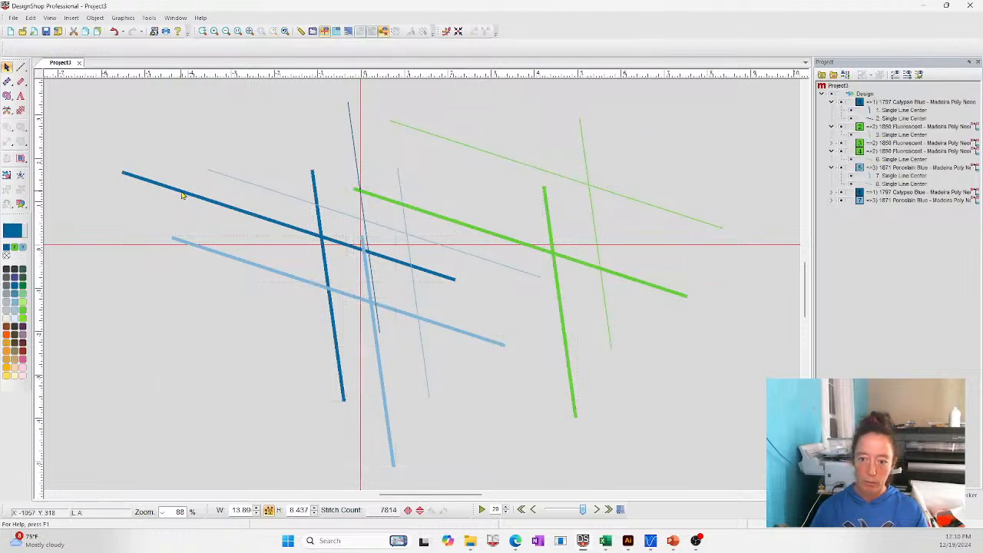
Step: Select all elements of the same type as the long dark blue single line from within the design
left_click(193, 189)
right_click(204, 184)
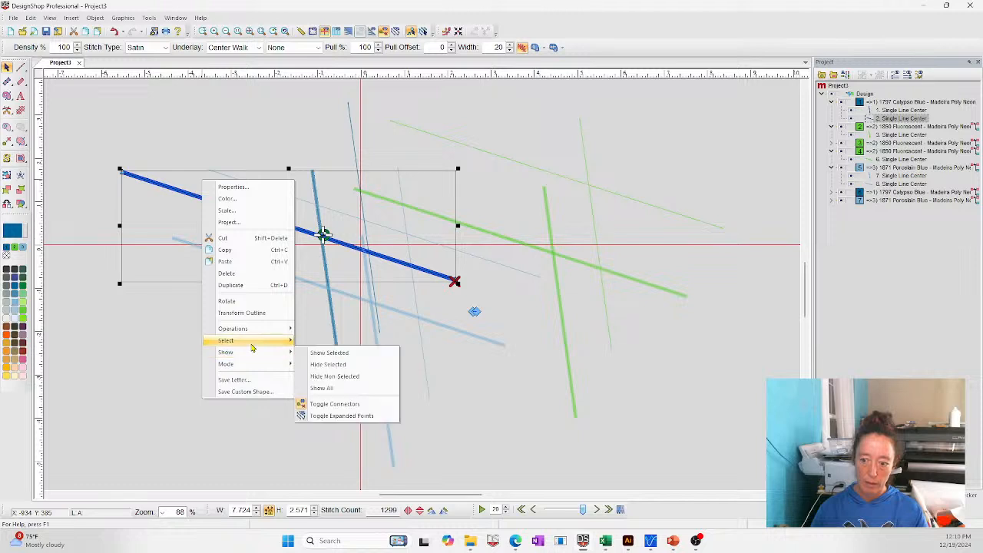
left_click(330, 376)
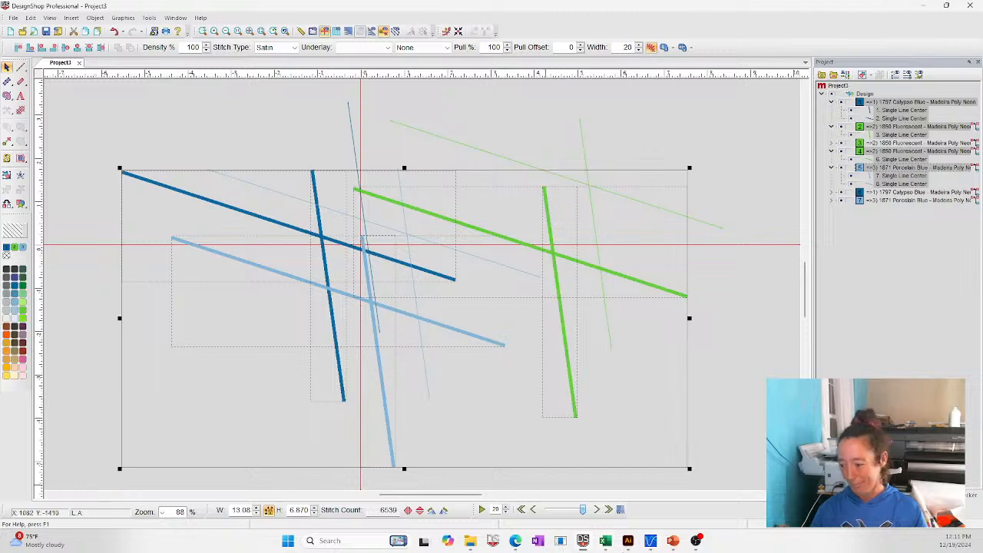
Step: Read the jump-stitch question in the PowerPoint slideshow, then return to DesignShop and show the design's stitch list with nothing selected
left_click(672, 496)
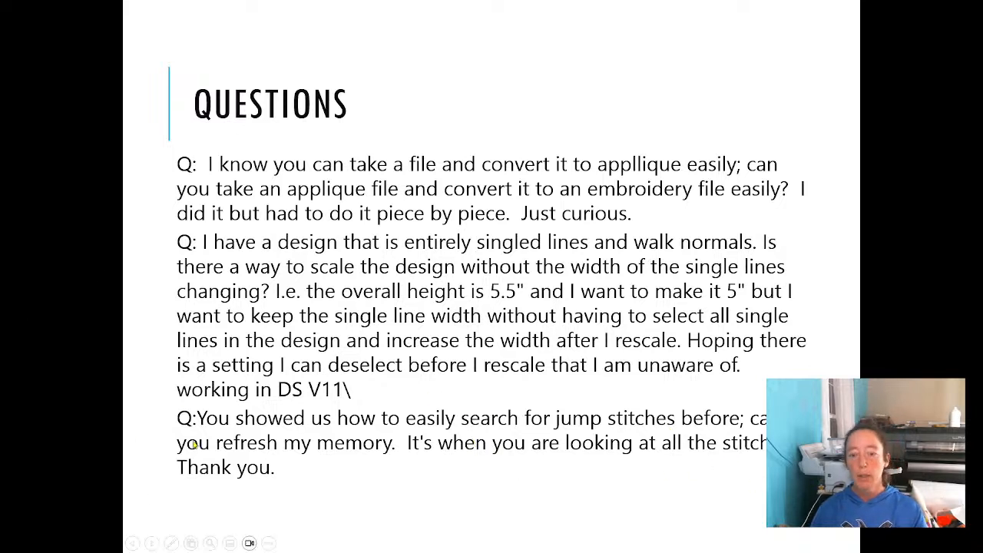
key("alt+Tab")
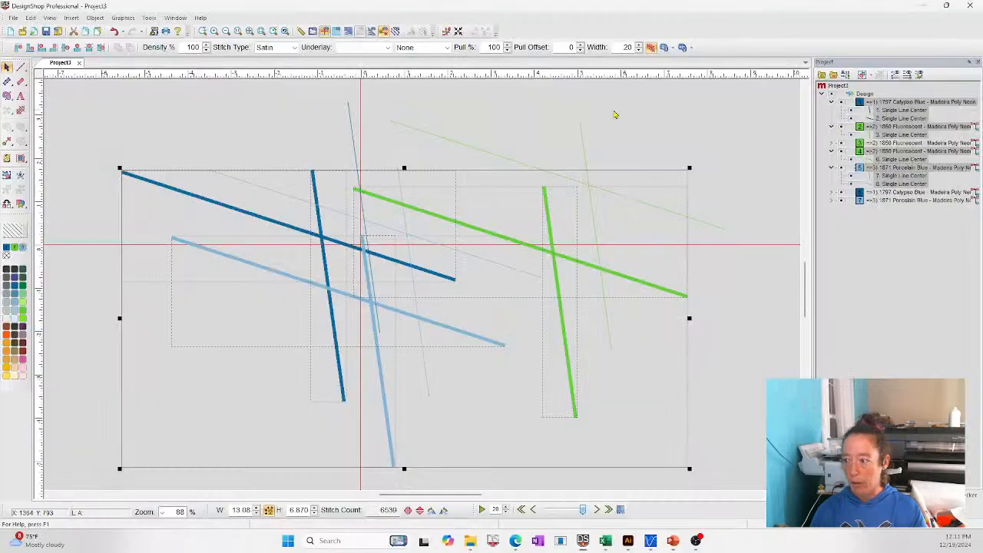
left_click(575, 116)
left_click(870, 495)
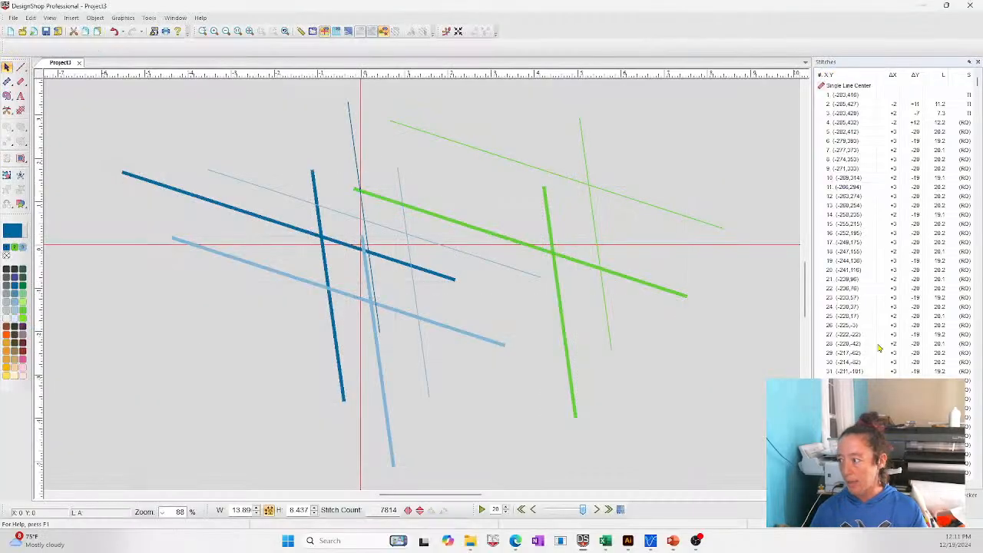
Step: Start a vector walk line after the first dark blue single line in the project tree, with walk type Jump
scroll(877, 307, "down", 5)
scroll(452, 215, "up", 5)
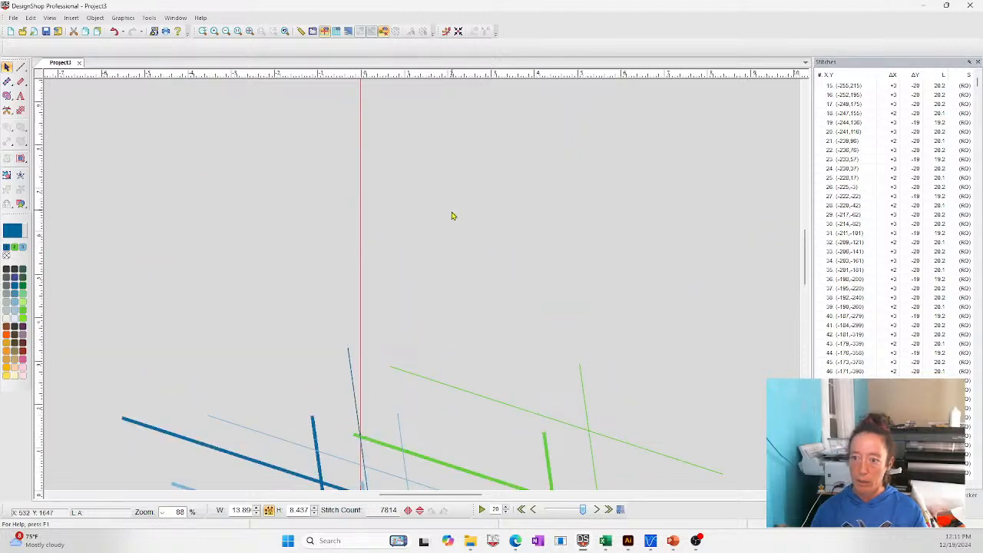
scroll(774, 133, "down", 2)
left_click(831, 496)
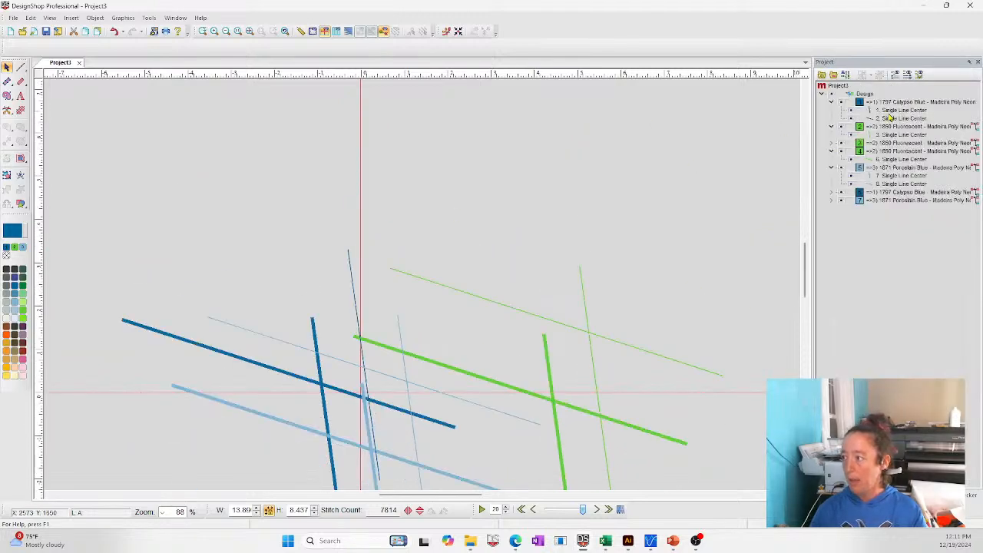
left_click(894, 111)
left_click(21, 68)
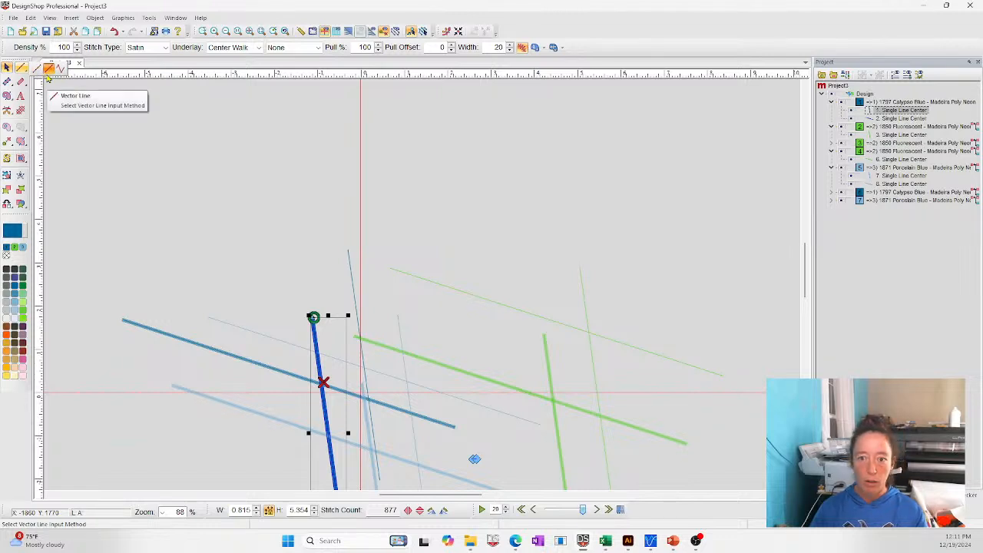
left_click(38, 68)
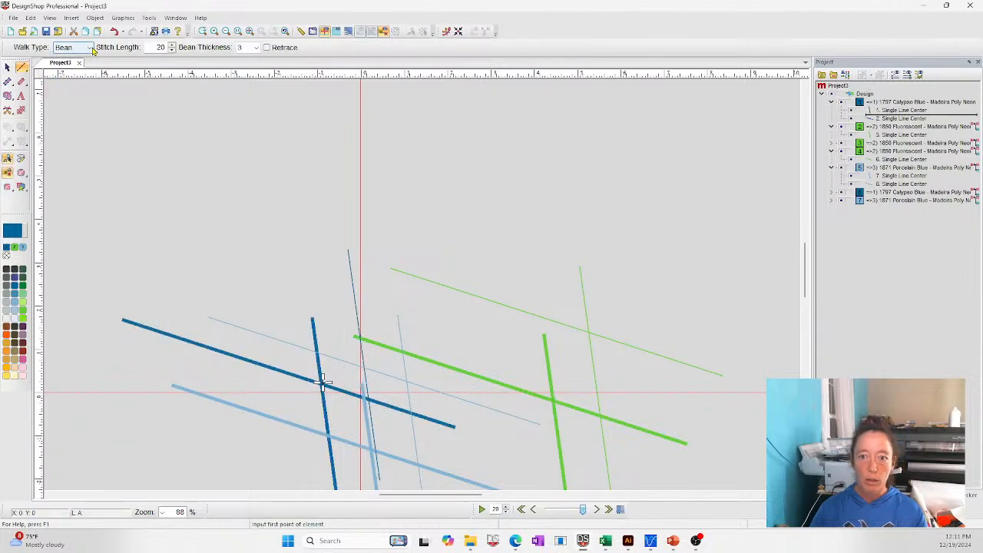
left_click(76, 47)
left_click(77, 75)
Step: Draw two short jump-stitch walk lines between the top of the thin dark blue line and the nearby thin light blue line
left_click(348, 251)
left_click(383, 269)
key("Return")
left_click(400, 281)
key("Return")
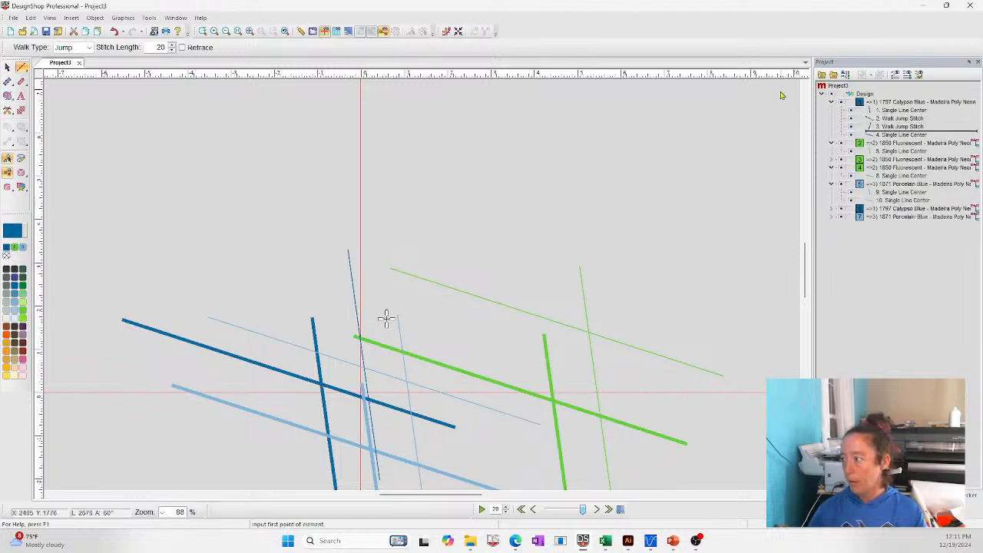
Step: Add a short jump-stitch walk line after the first green single line, at the top of the thick steep dark blue line, and clear the selection
left_click(875, 152)
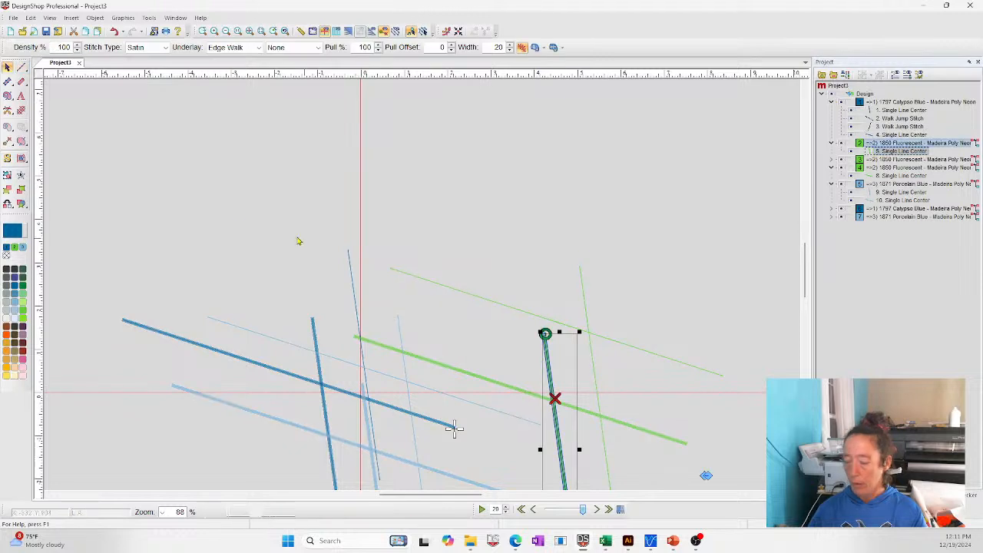
left_click(23, 69)
left_click(308, 311)
left_click(311, 328)
key("Return")
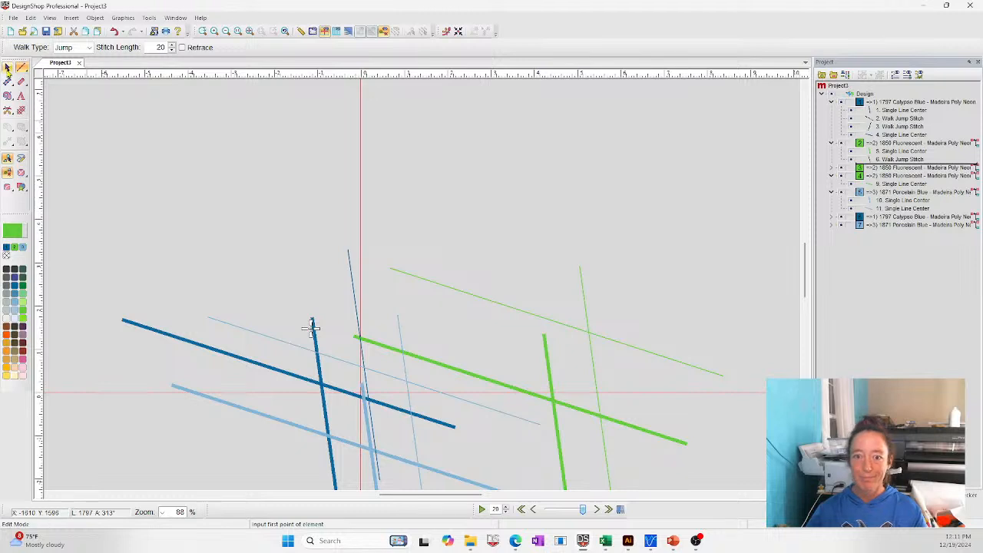
left_click(7, 68)
left_click(623, 200)
Step: Show the stitch list, use Find to locate the next Jump Stitch, and close the search
left_click(859, 496)
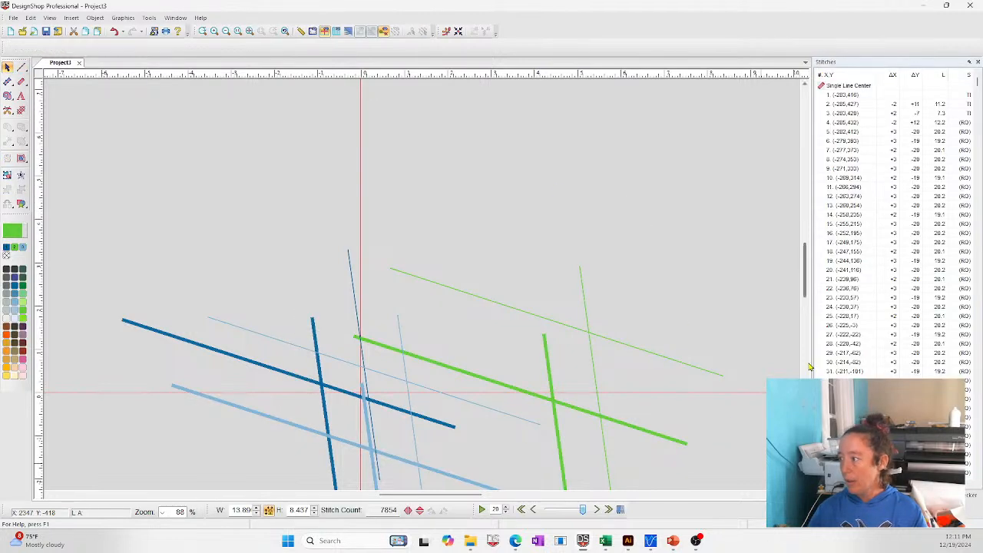
key("ctrl+f")
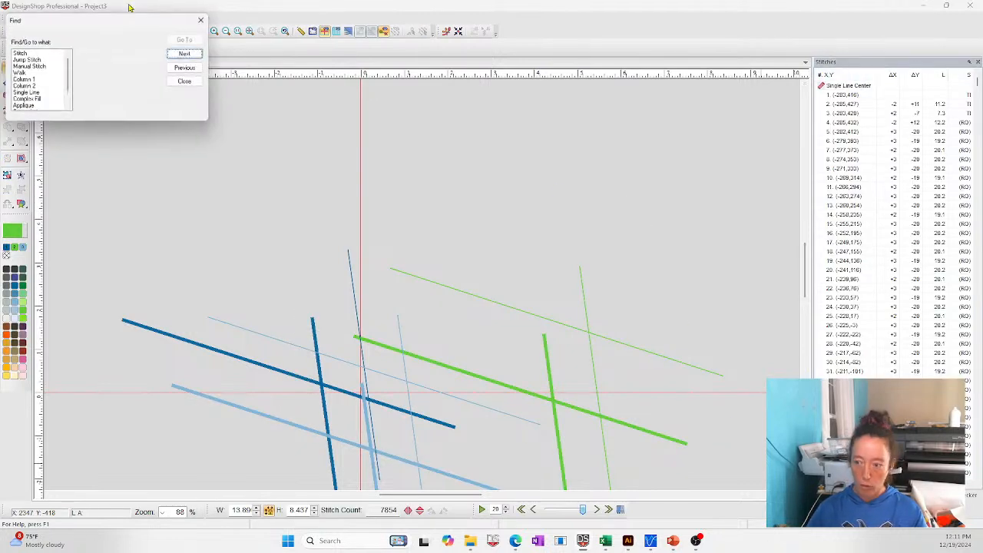
left_click(27, 60)
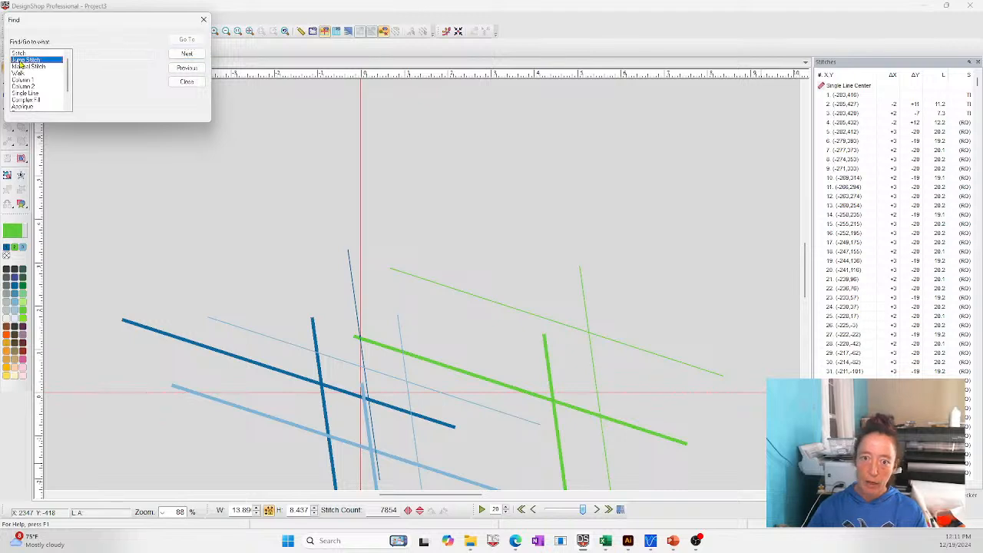
left_click(186, 54)
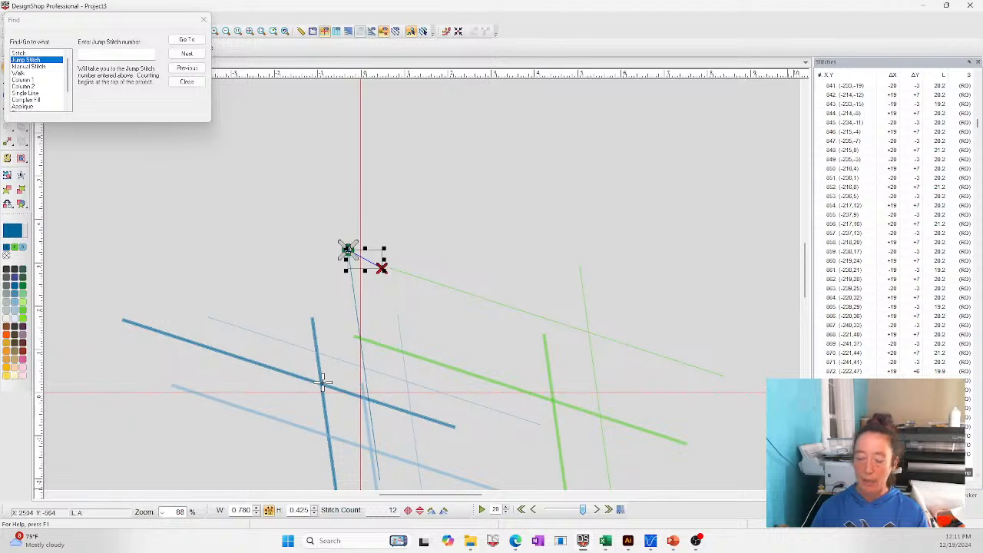
left_click(203, 19)
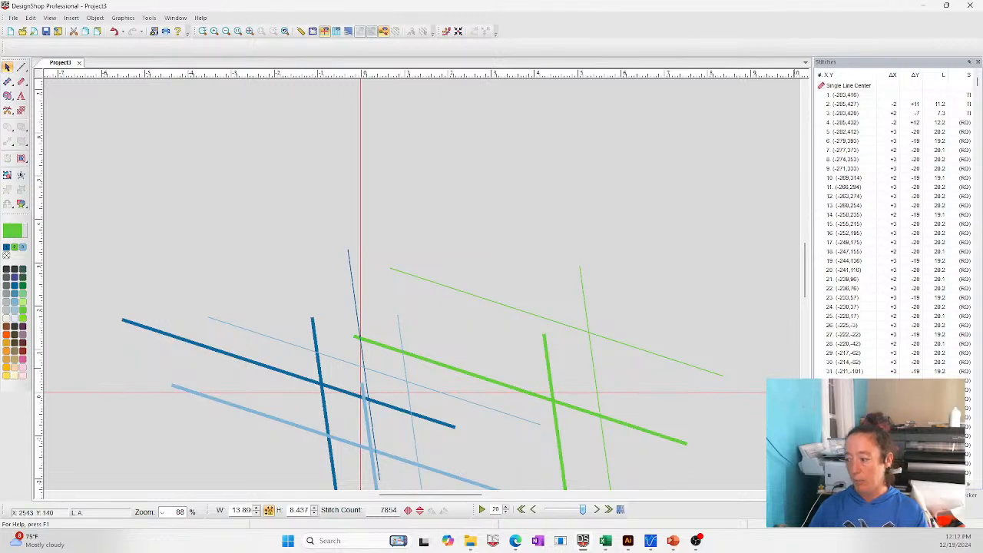
Step: Compare the project tree with the stitch list, and search for the next Jump Stitch again, repeating it from the first single line
left_click(834, 496)
scroll(479, 145, "down", 3)
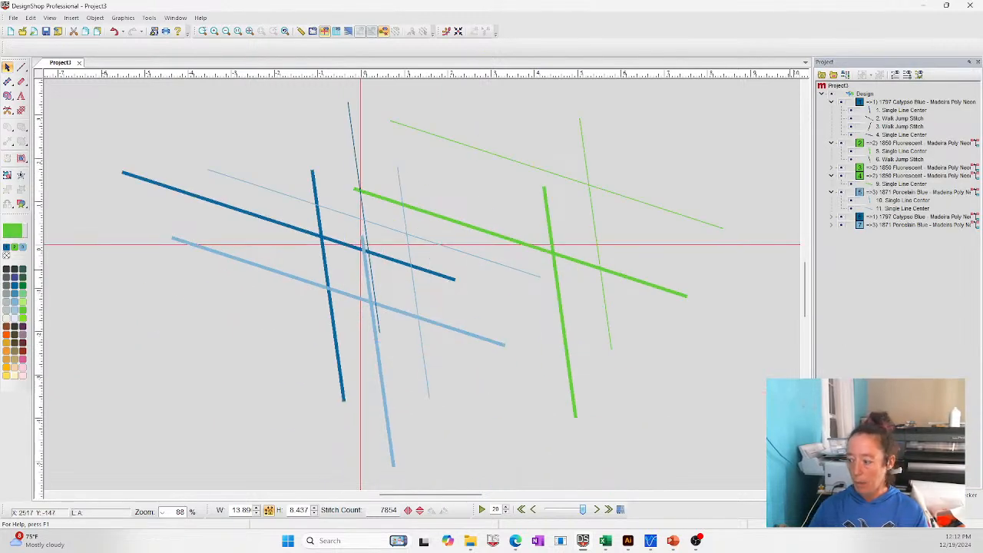
left_click(866, 495)
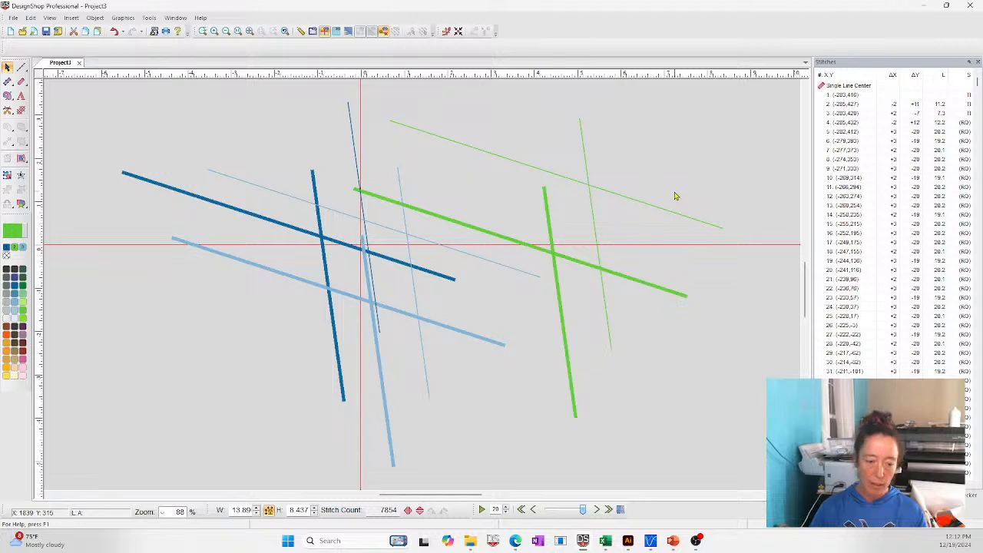
key("ctrl+f")
left_click_drag(96, 23, 338, 99)
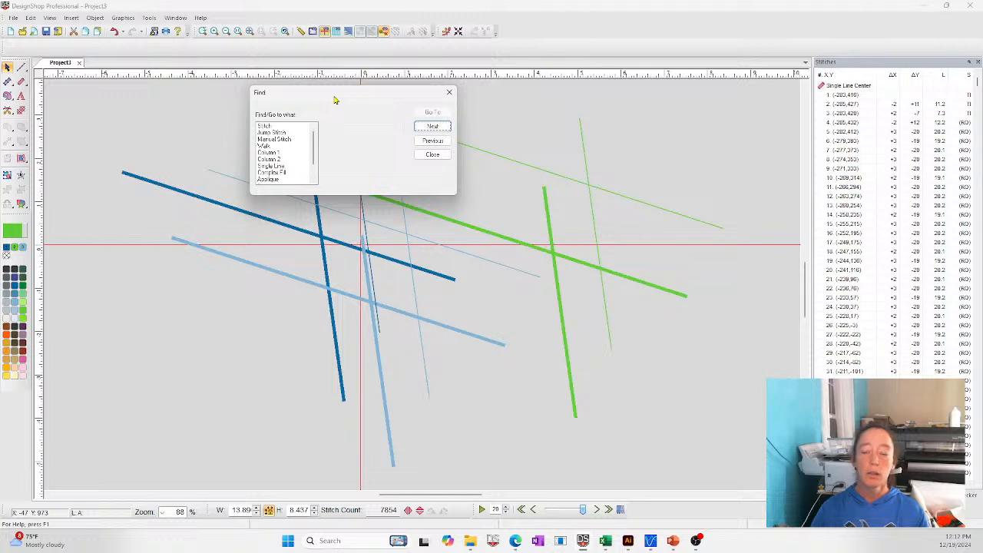
left_click(264, 134)
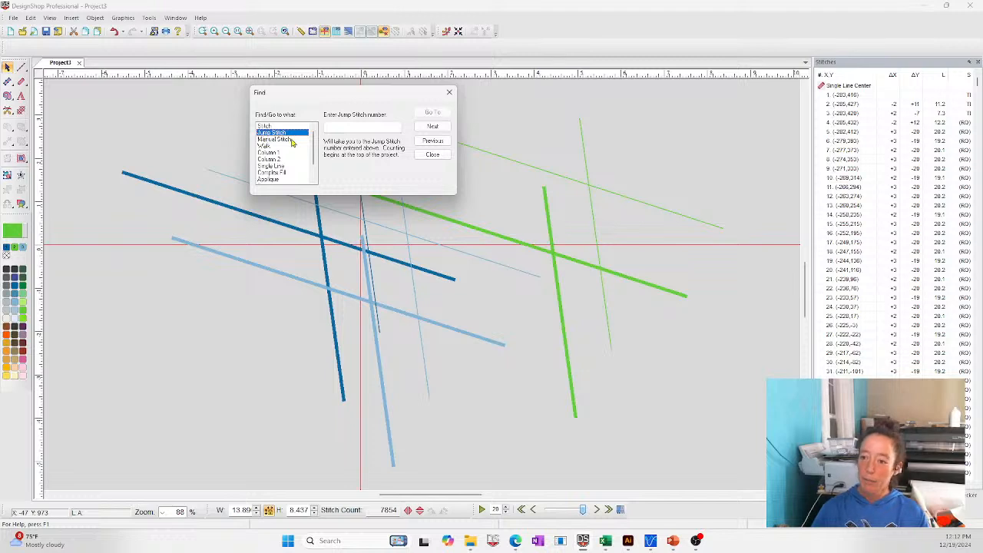
left_click(431, 126)
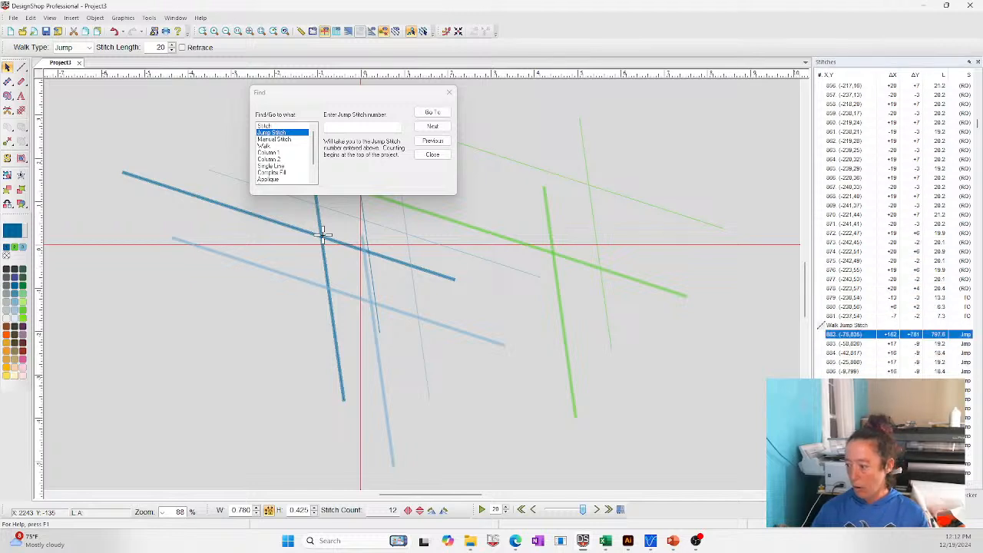
left_click(323, 234)
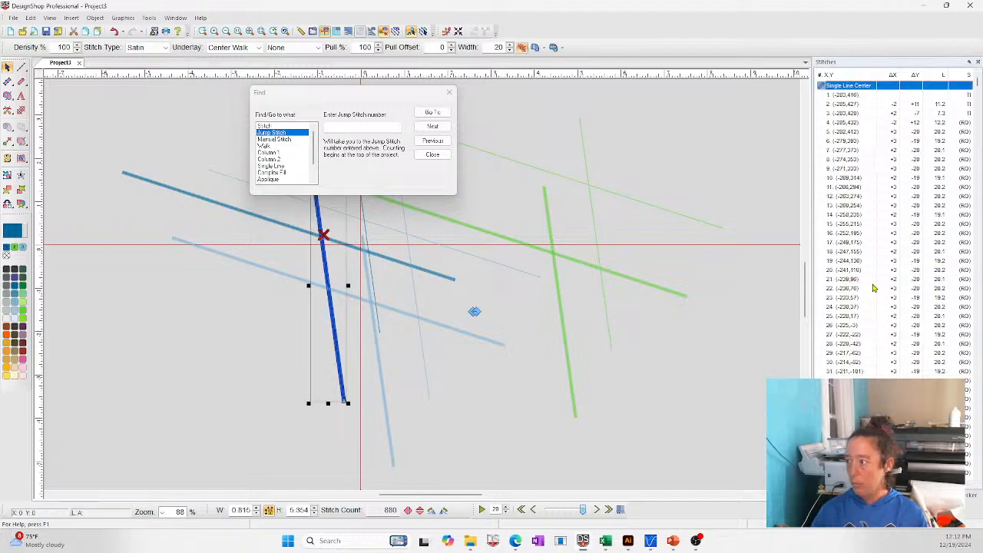
left_click(433, 126)
scroll(863, 342, "down", 1)
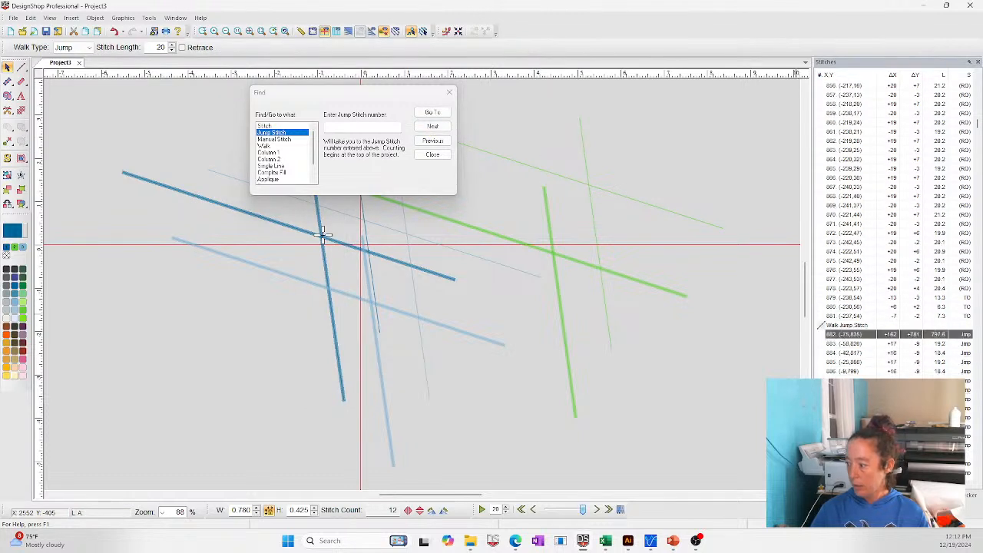
Step: Select the first Walk Jump Stitch block in the stitch list, close Find, and reselect only its stitches starting at number 882
left_click(842, 326)
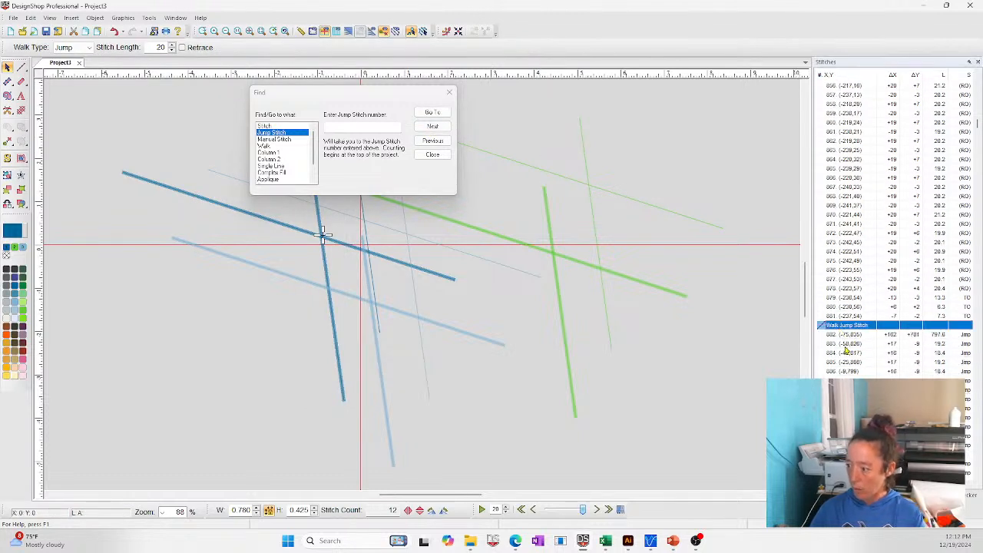
left_click(845, 445, "shift")
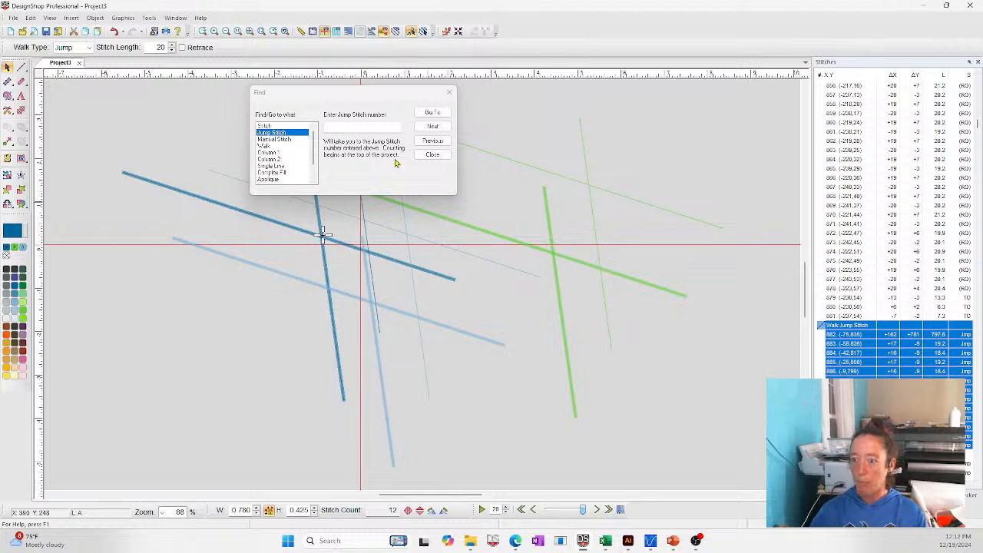
left_click(433, 155)
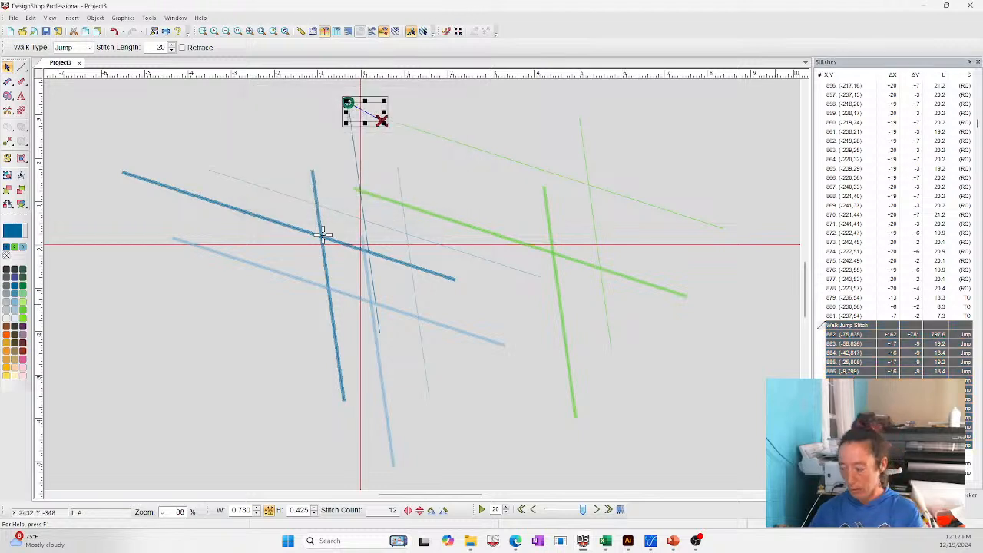
left_click(853, 328)
left_click(855, 336)
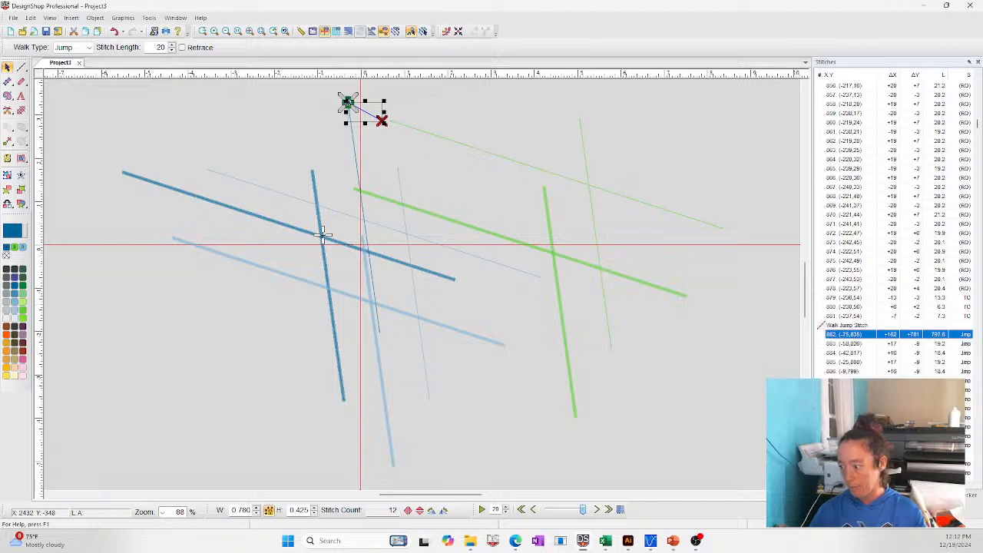
left_click(845, 445, "shift")
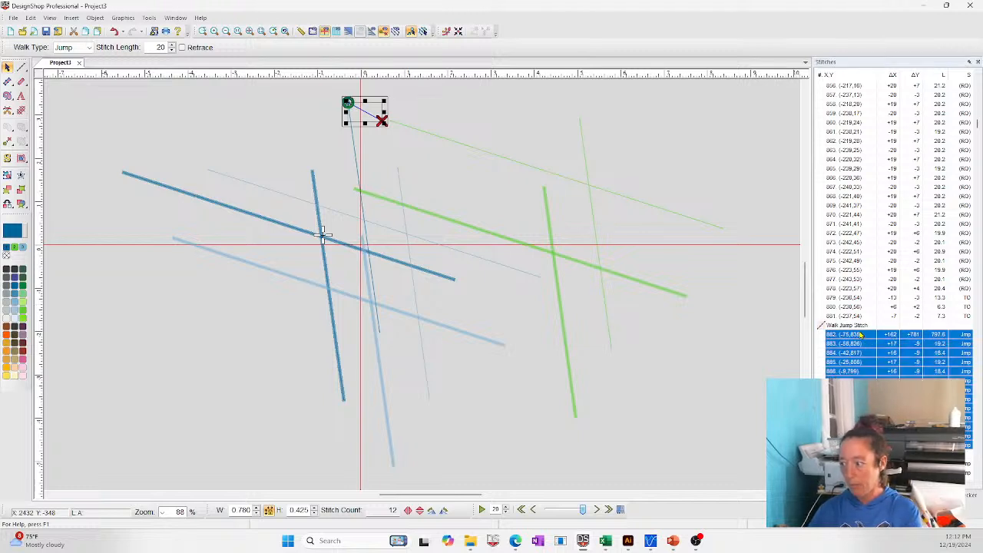
left_click(862, 336)
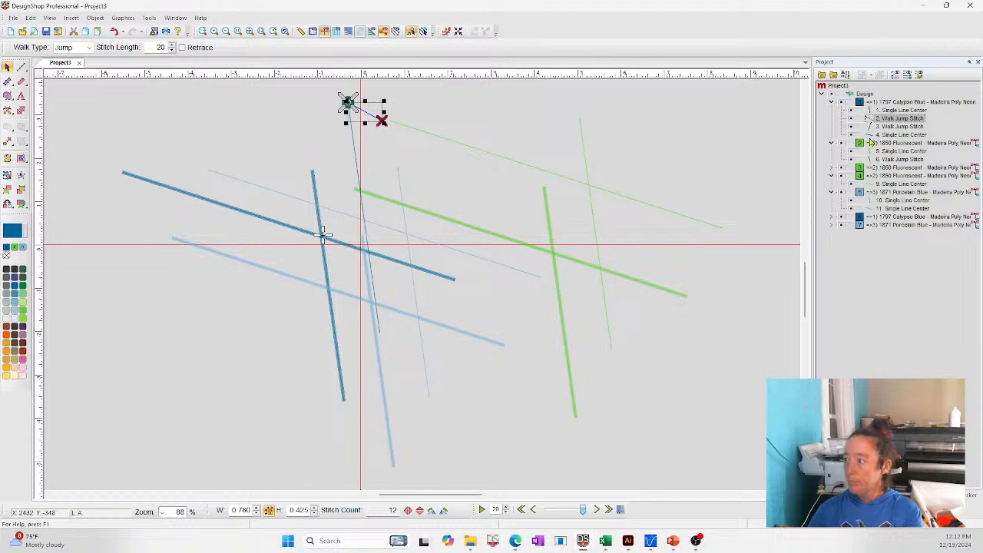
Step: Delete both Walk Jump Stitch elements from the first Calypso Blue color block in the project tree
left_click(901, 119)
key("Delete")
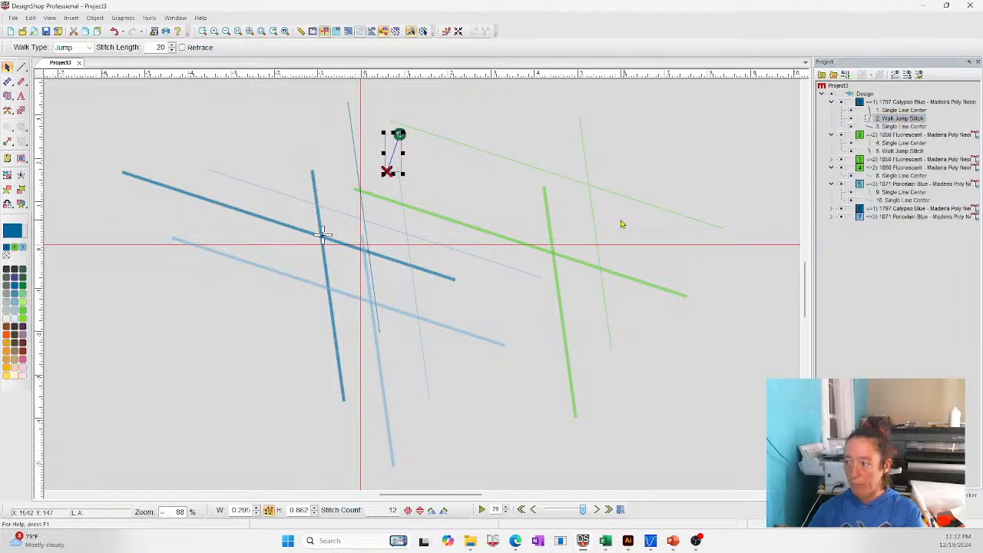
left_click(893, 121)
key("Delete")
Step: Search the remaining design's stitch list for another Jump Stitch, clear the selection, and close Find
left_click(848, 496)
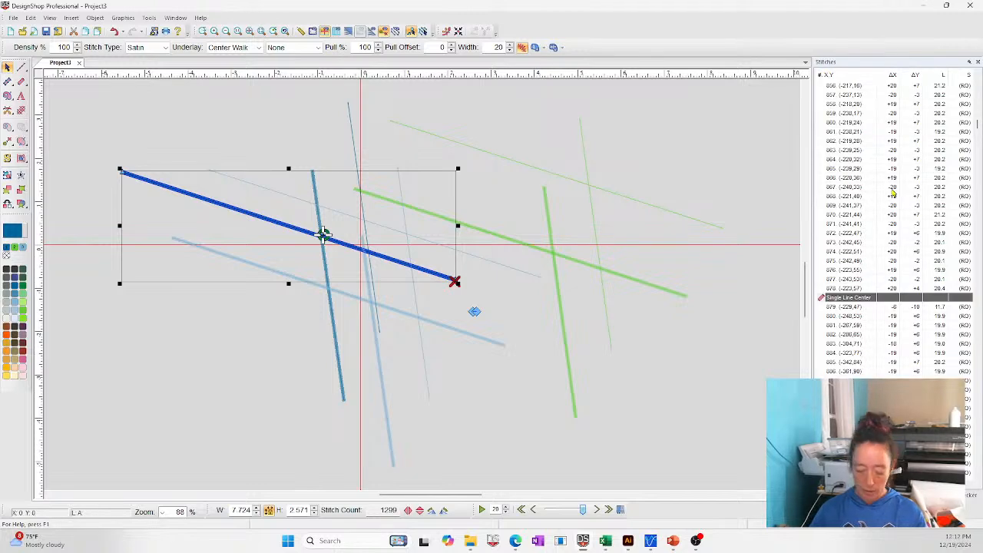
key("ctrl+f")
left_click(31, 59)
left_click(186, 54)
left_click(650, 198)
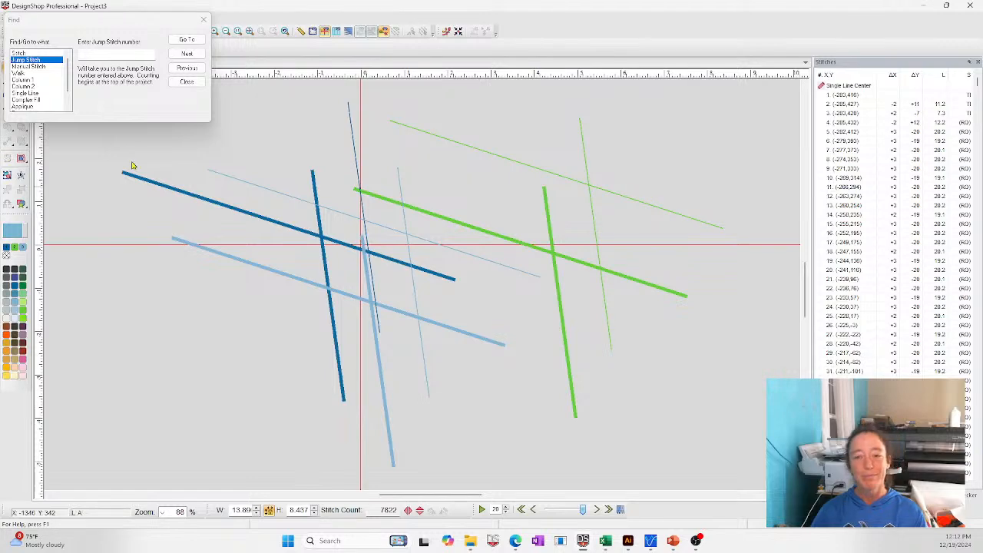
left_click(191, 85)
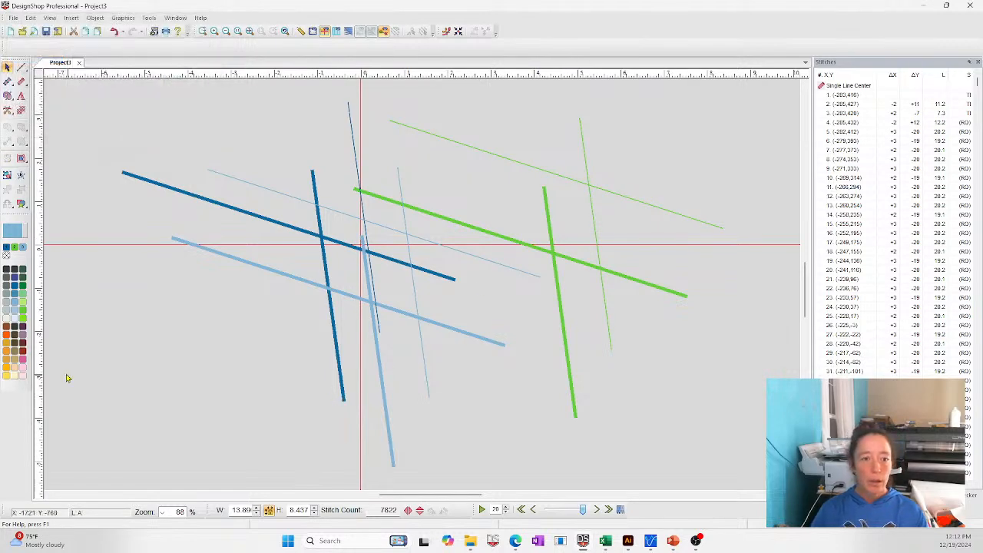
Step: Switch back to the Questions slide in the PowerPoint slideshow
scroll(494, 290, "up", 8)
scroll(496, 291, "down", 3)
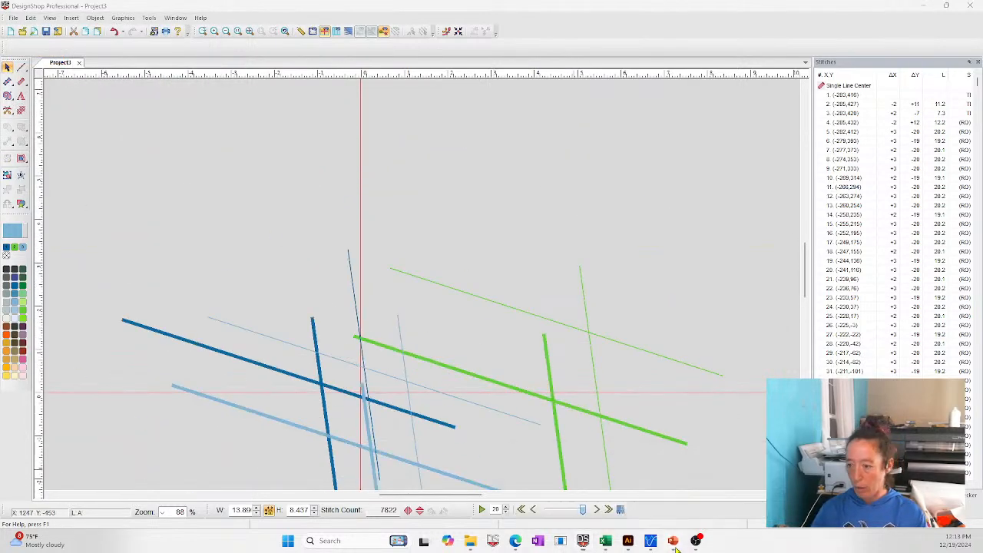
mouse_move(676, 543)
left_click(673, 488)
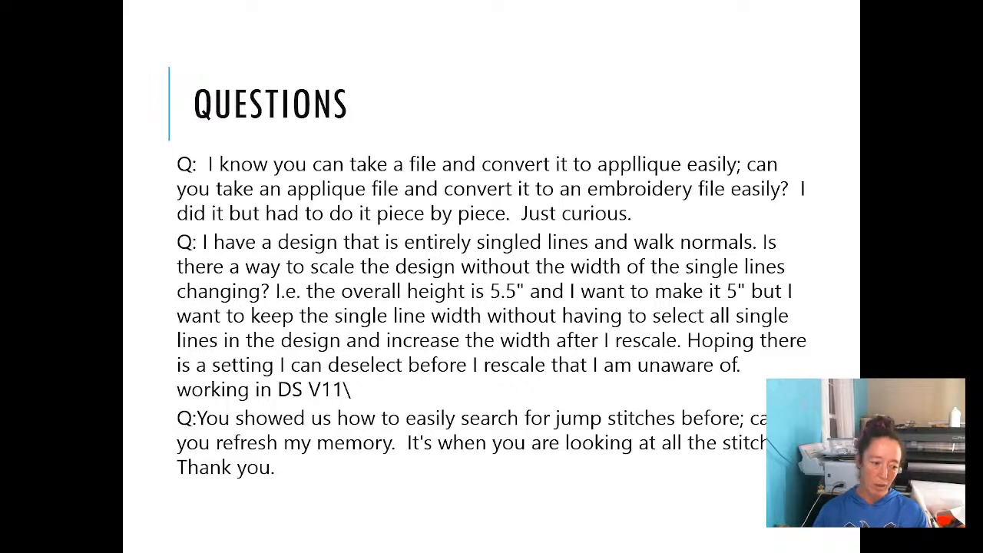
Step: Switch to File Explorer and open the MyDesigns folder
key("alt+Tab")
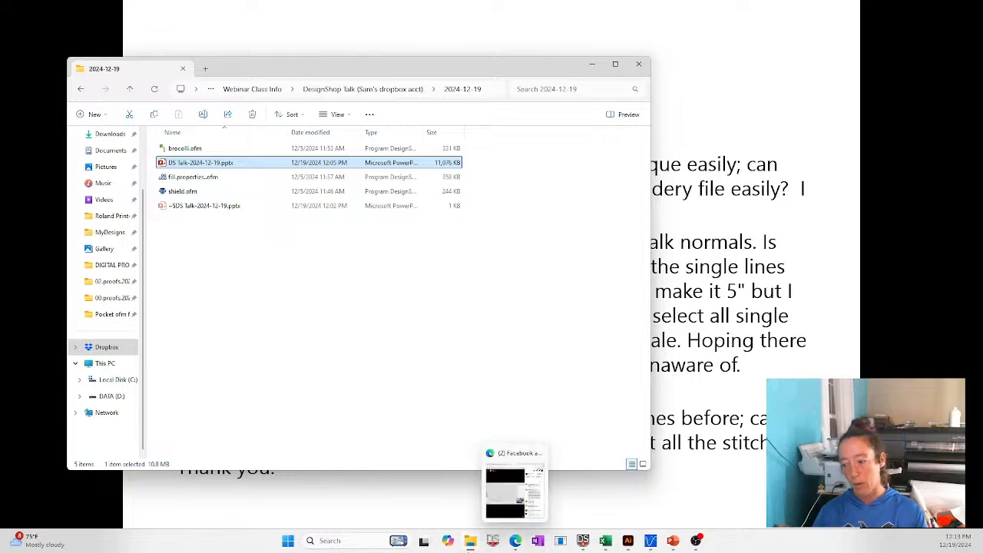
left_click(478, 538)
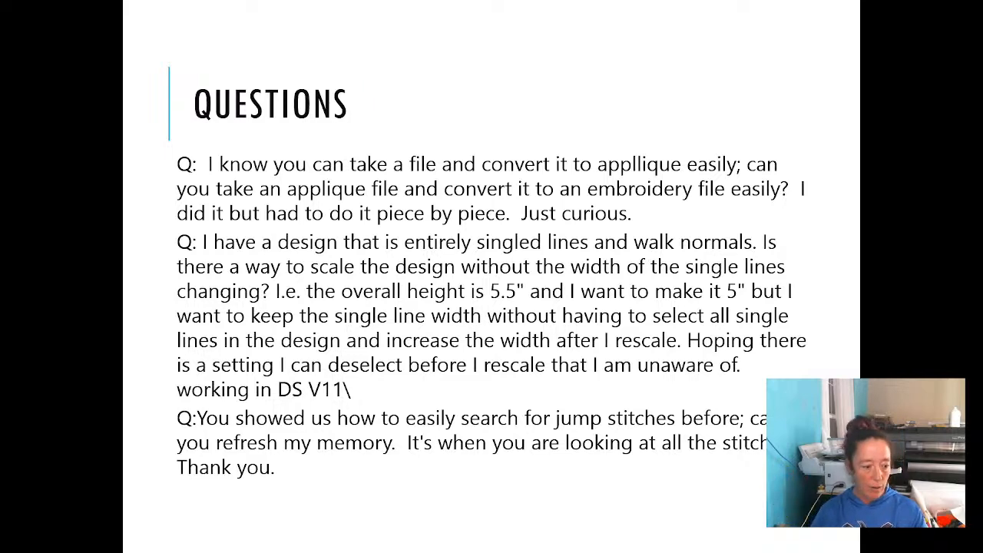
key("alt+Tab")
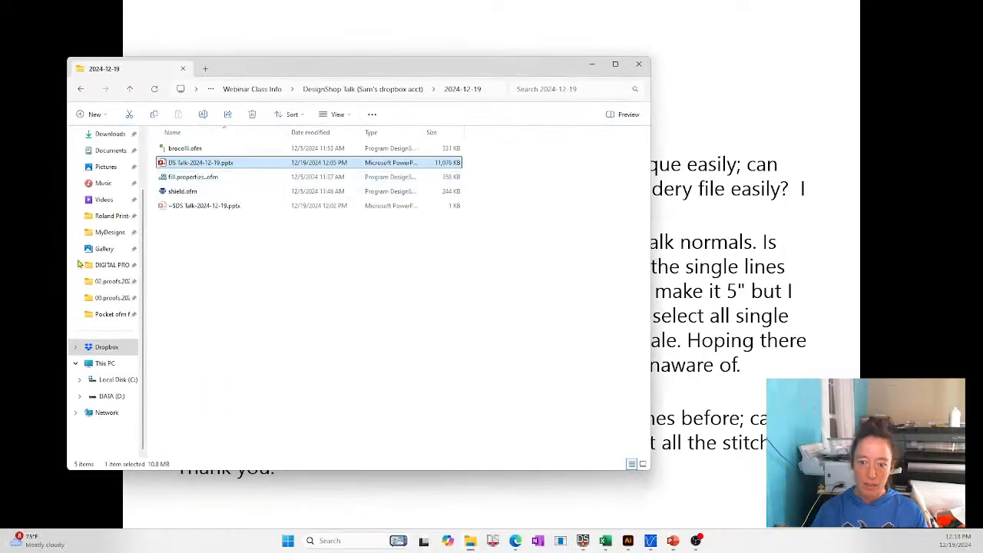
left_click(107, 232)
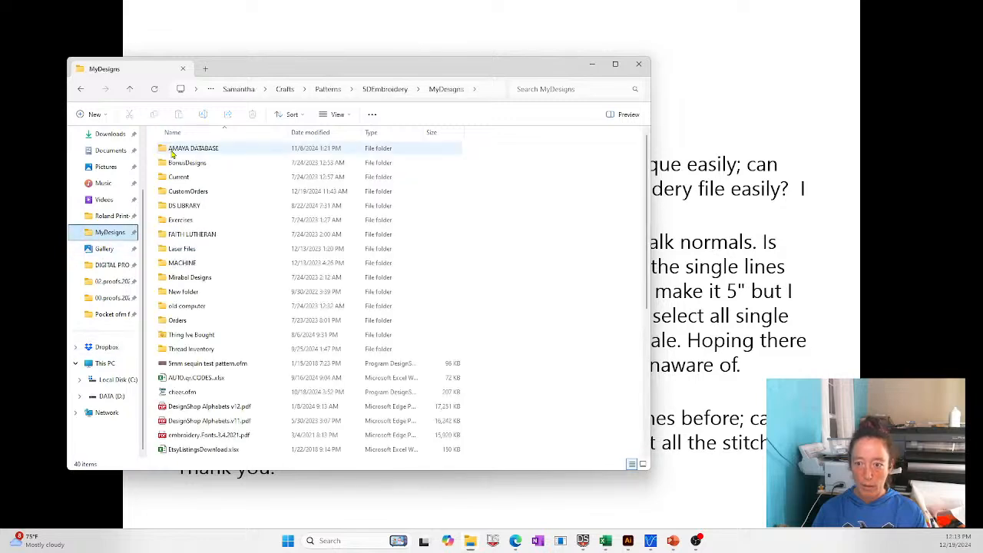
Step: Open the Aka applique folder inside Thing Ive Bought to check its design files
double_click(191, 336)
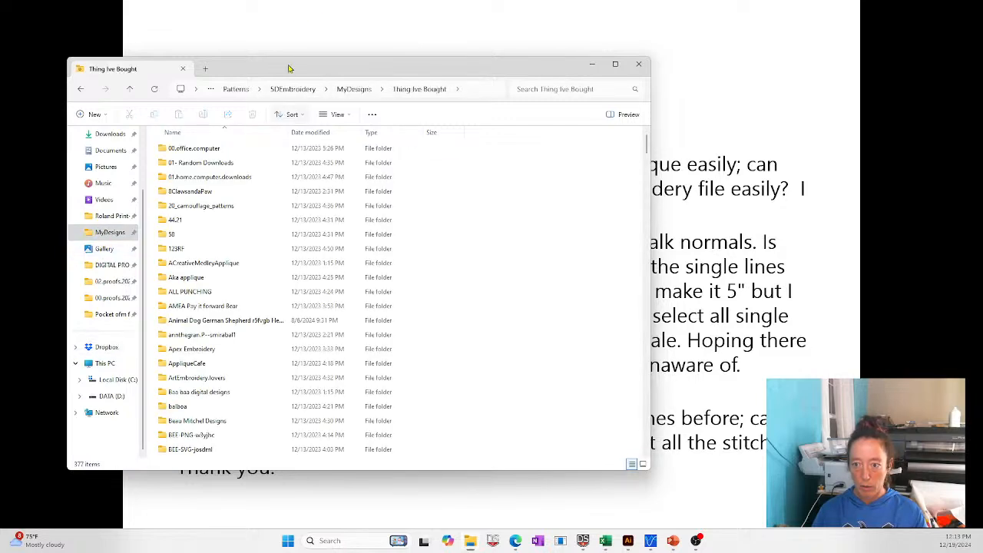
left_click(196, 279)
double_click(196, 279)
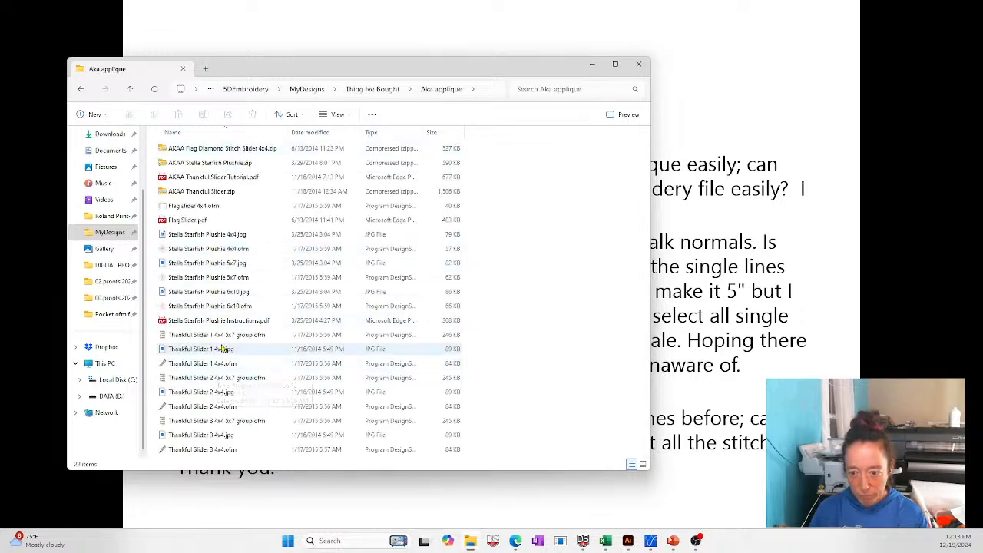
Step: Open the design tree swing4x4.ofm from the AppliqueCafe folder in Thing Ive Bought
left_click(387, 90)
double_click(187, 364)
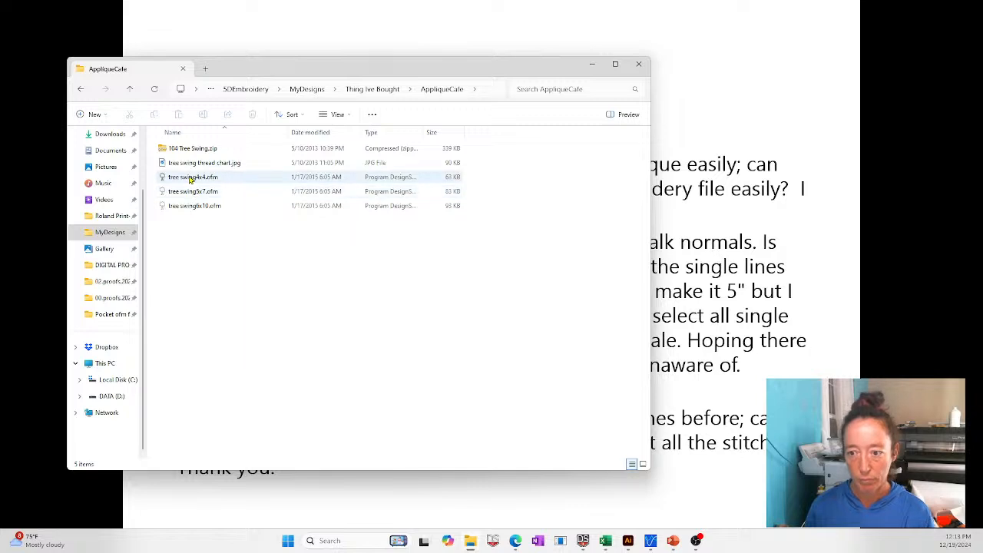
double_click(191, 179)
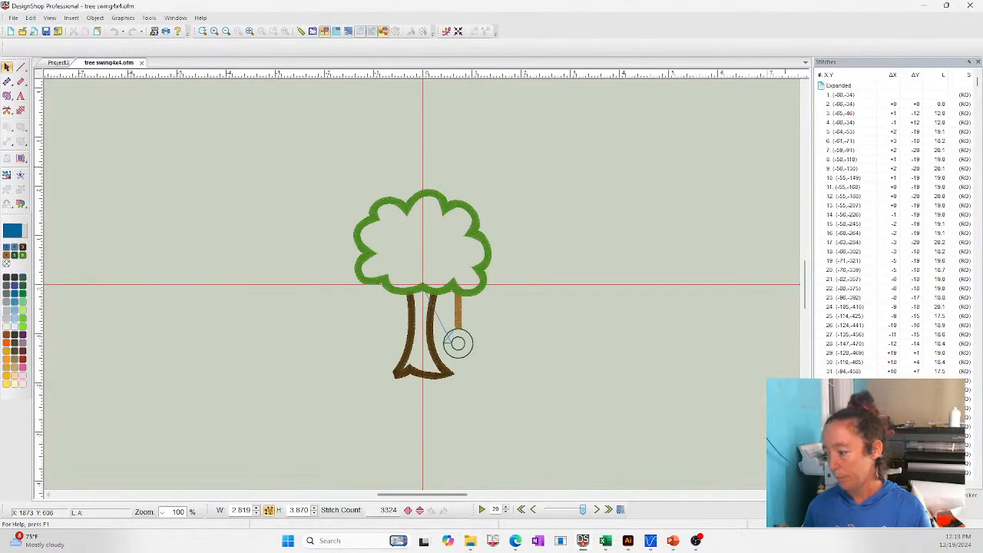
Step: Show the project tree and convert the Expanded element in the first Ocean Blue block, the trunk placement line, to wireframe
left_click(881, 103)
left_click(885, 112)
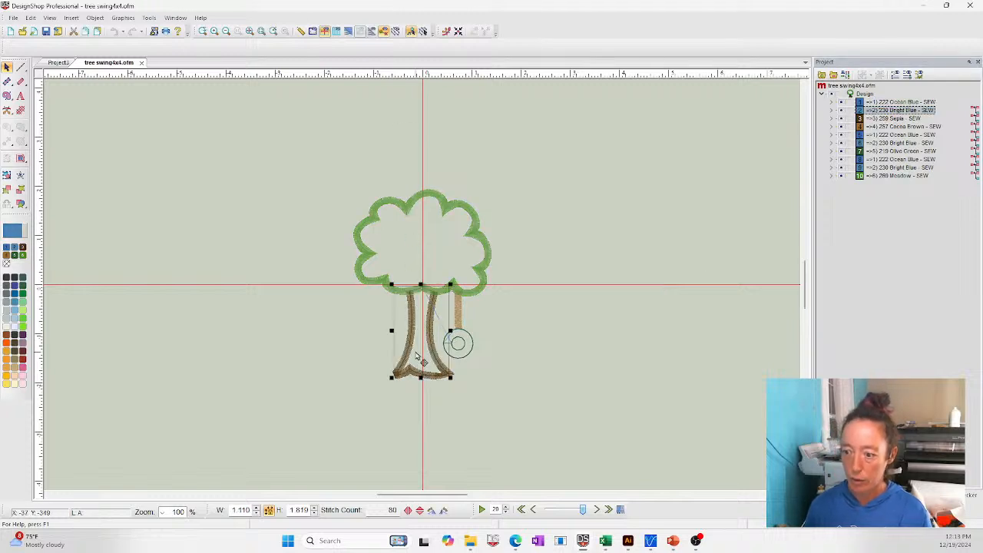
left_click(203, 30)
left_click_drag(321, 180, 561, 414)
left_click(649, 325)
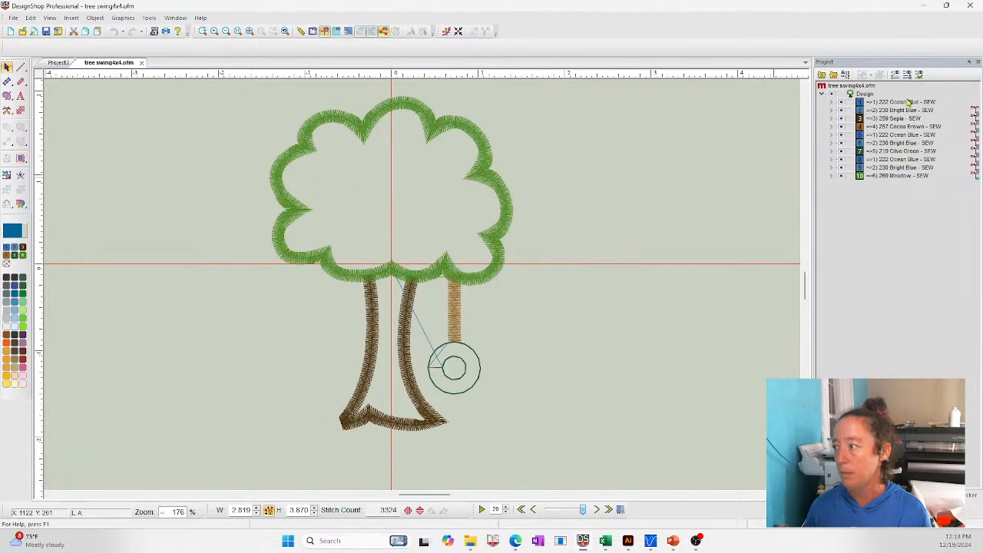
left_click(831, 105)
left_click(889, 111)
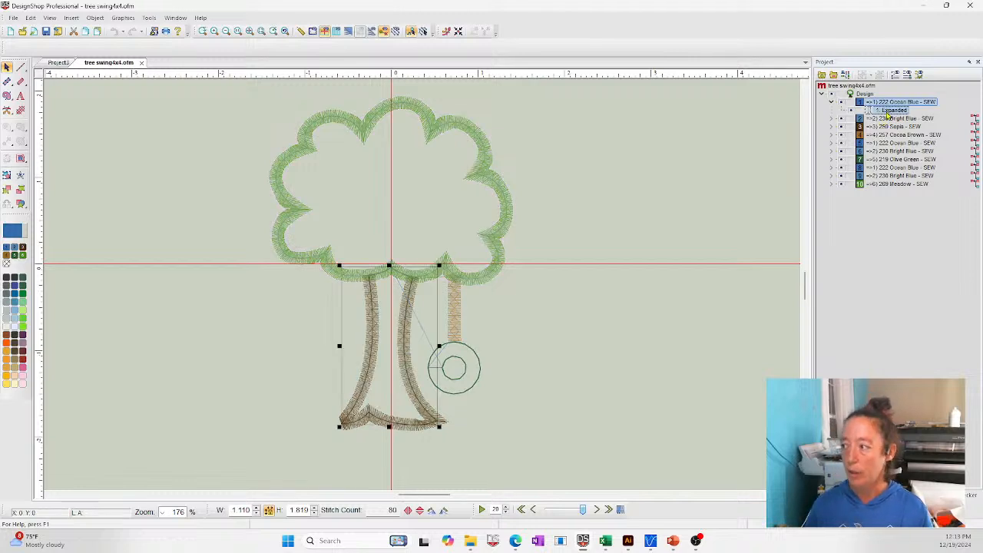
right_click(889, 113)
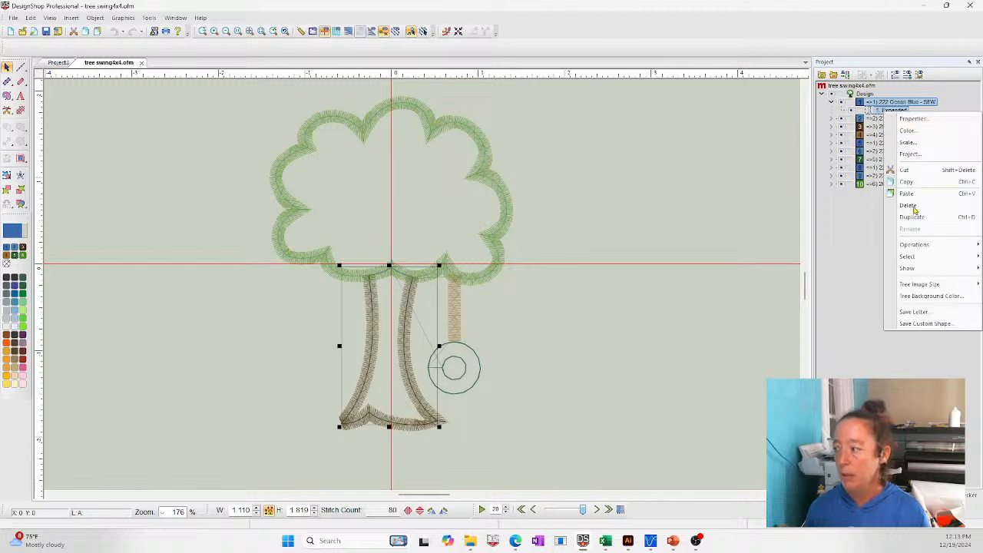
mouse_move(914, 245)
left_click(799, 249)
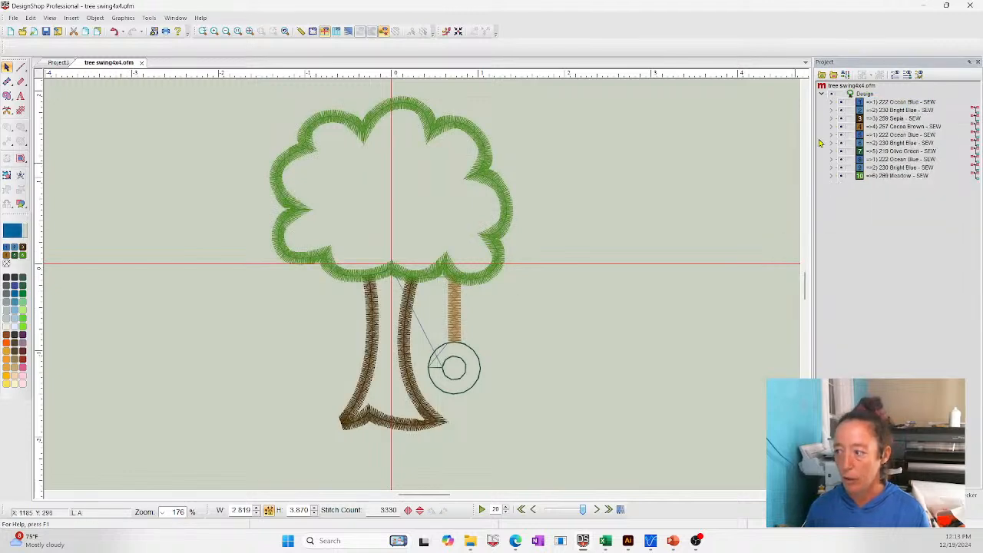
Step: Replace the trunk's Walk Normal Stitch element with a Complex Fill and color it Cocoa Brown
left_click(886, 104)
left_click(831, 102)
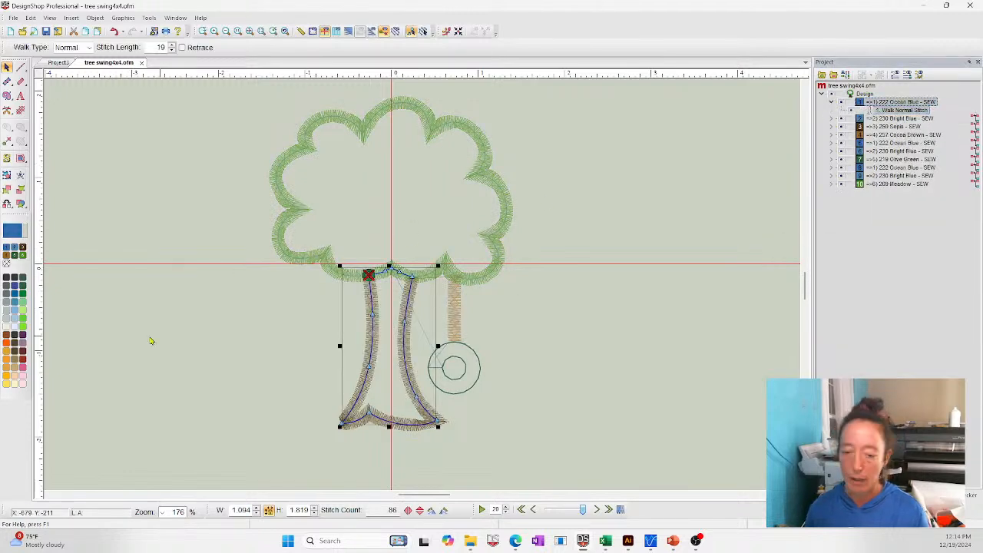
left_click(7, 204)
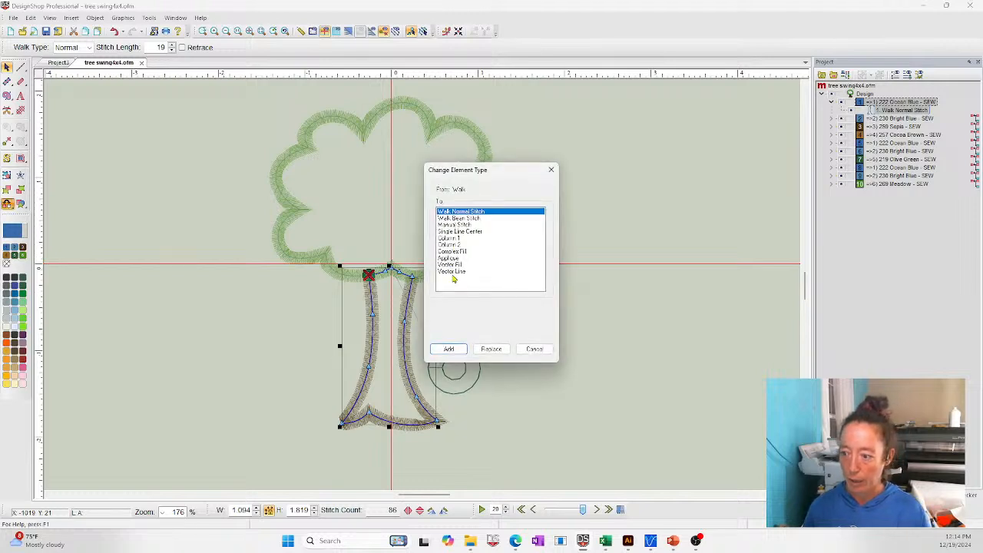
left_click(460, 252)
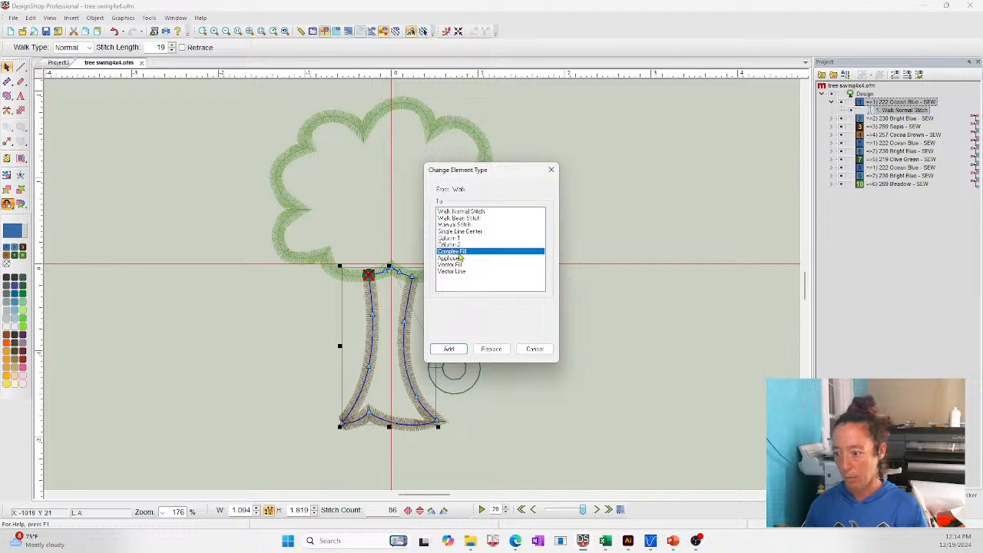
left_click(487, 349)
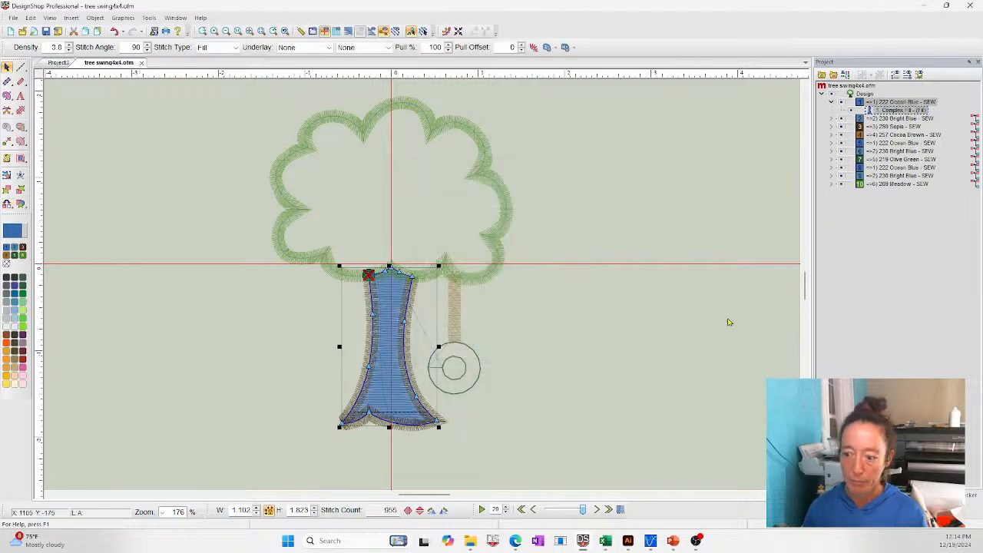
left_click(6, 257)
left_click(669, 250)
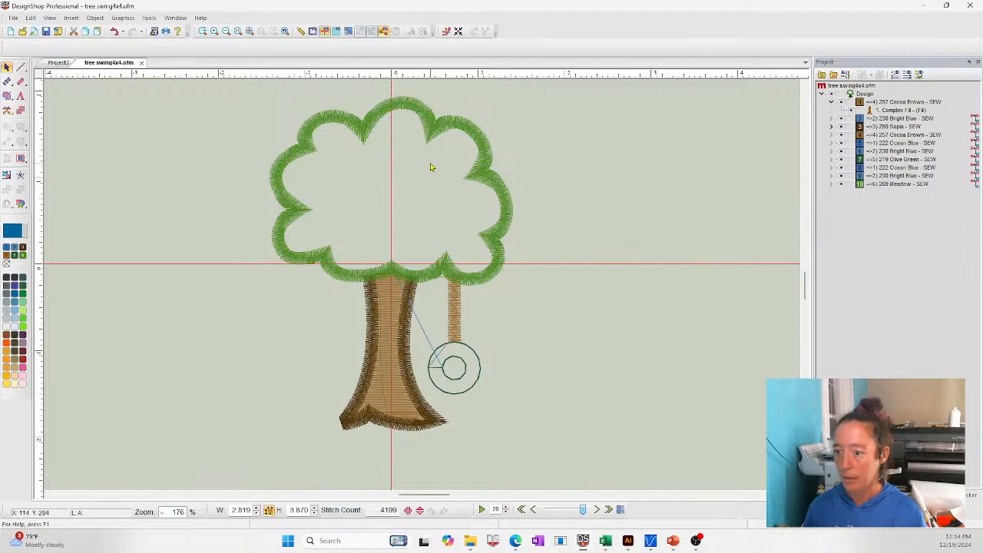
Step: Convert the Expanded treetop outline in the last Ocean Blue block to wireframe
left_click(458, 140)
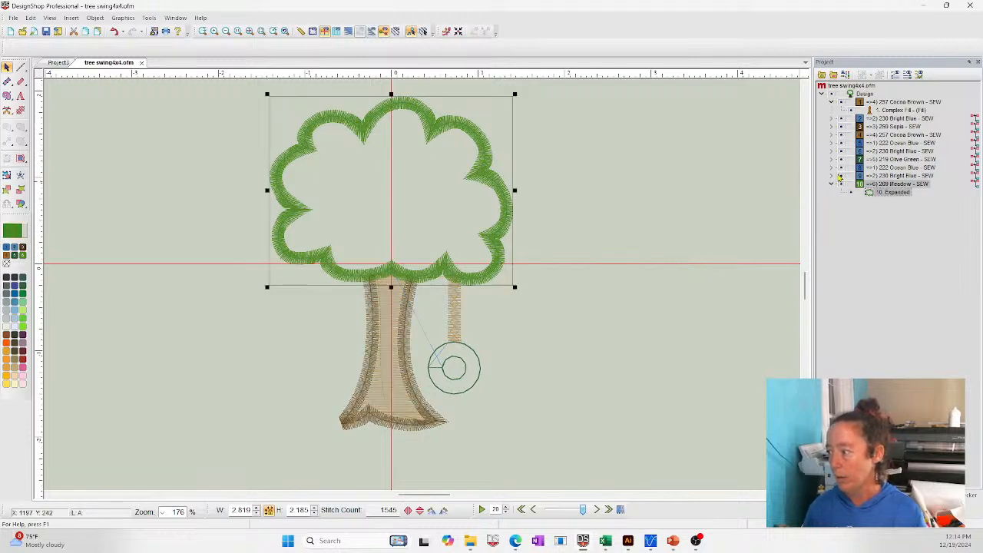
left_click(832, 169)
left_click(893, 175)
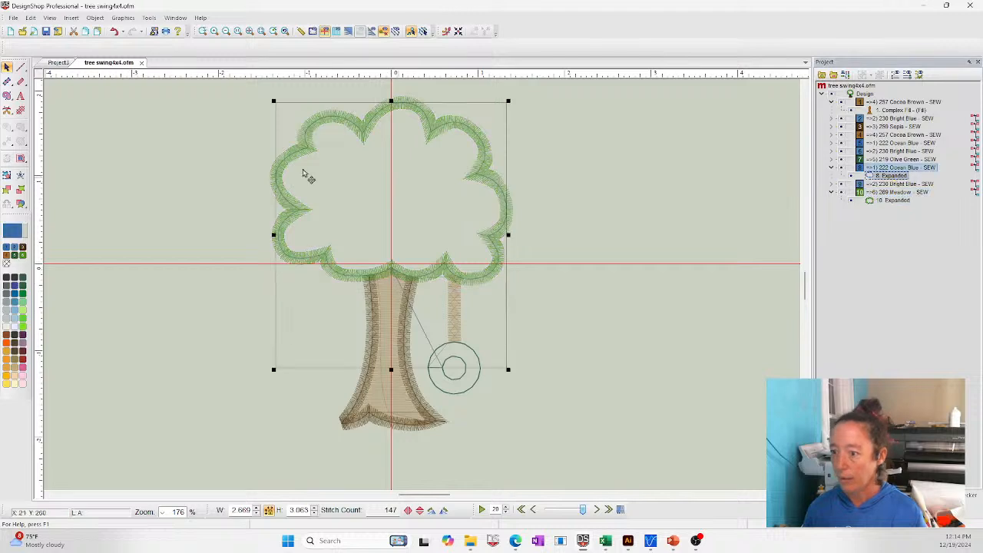
right_click(893, 176)
mouse_move(923, 312)
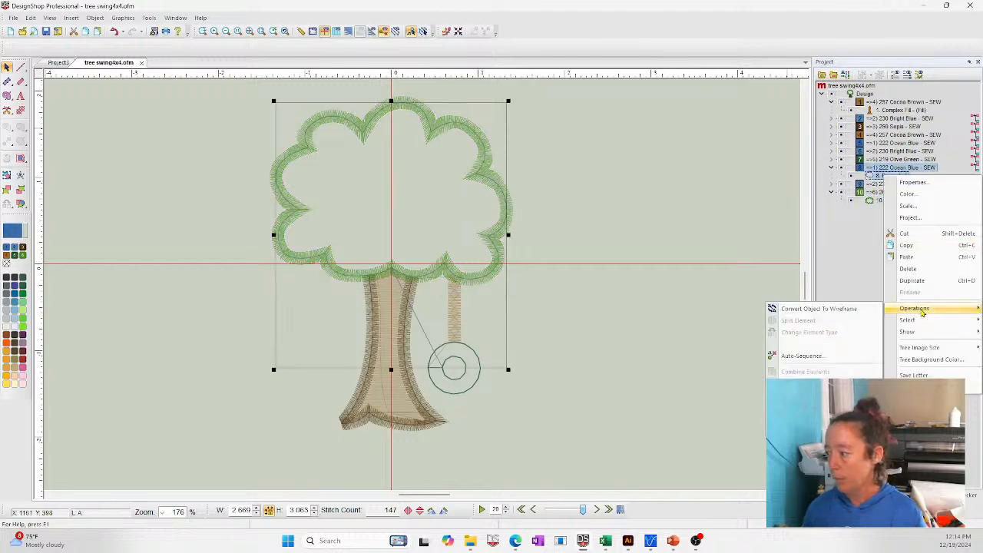
left_click(819, 309)
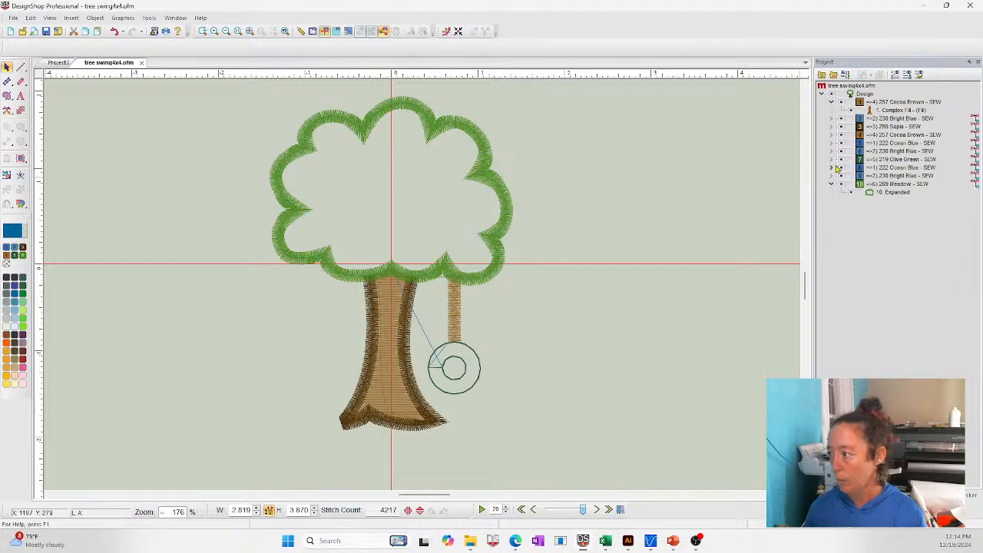
Step: Select the treetop's Walk Normal Stitch element and delete its stray wireframe point at the tire swing
left_click(832, 151)
left_click(831, 143)
left_click(832, 185)
left_click(888, 192)
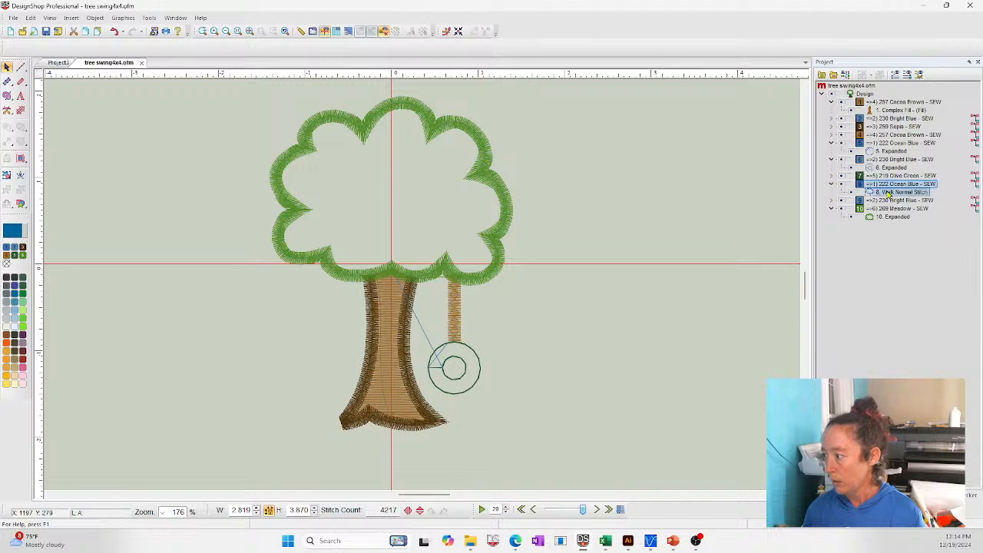
left_click(443, 368)
key("Delete")
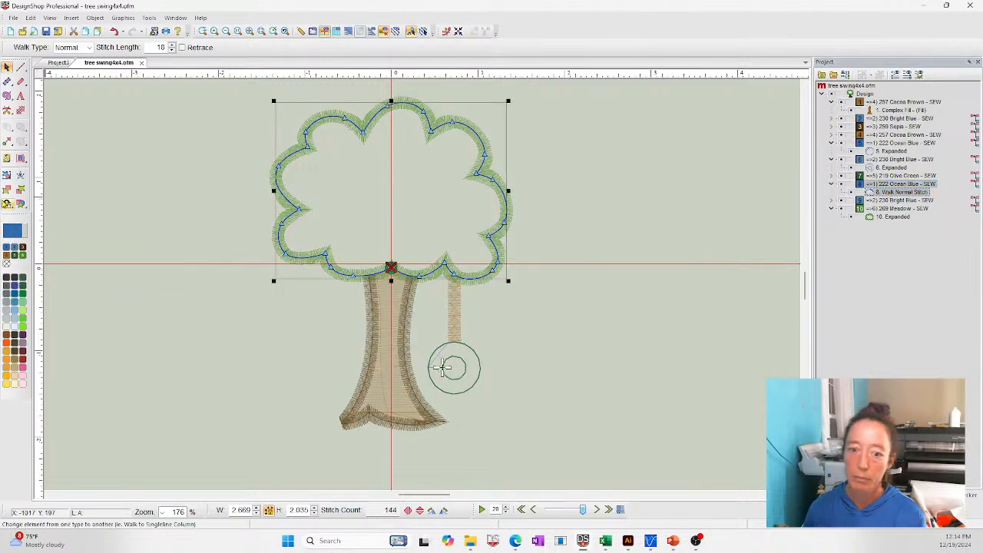
Step: Add a Complex Fill based on the treetop's walk outline, keeping the original, and color it Margarita Lime
left_click(6, 205)
left_click(452, 265)
left_click(451, 251)
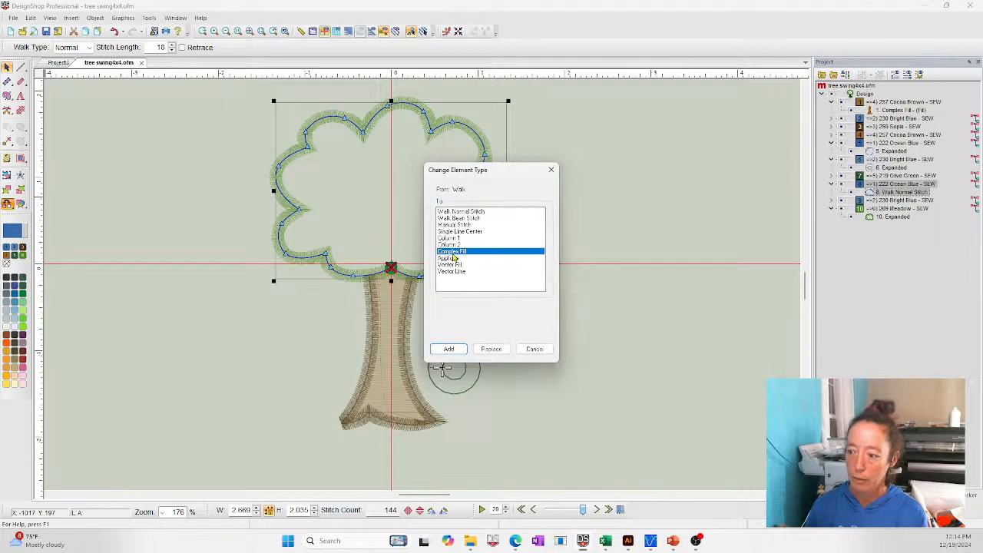
left_click(449, 349)
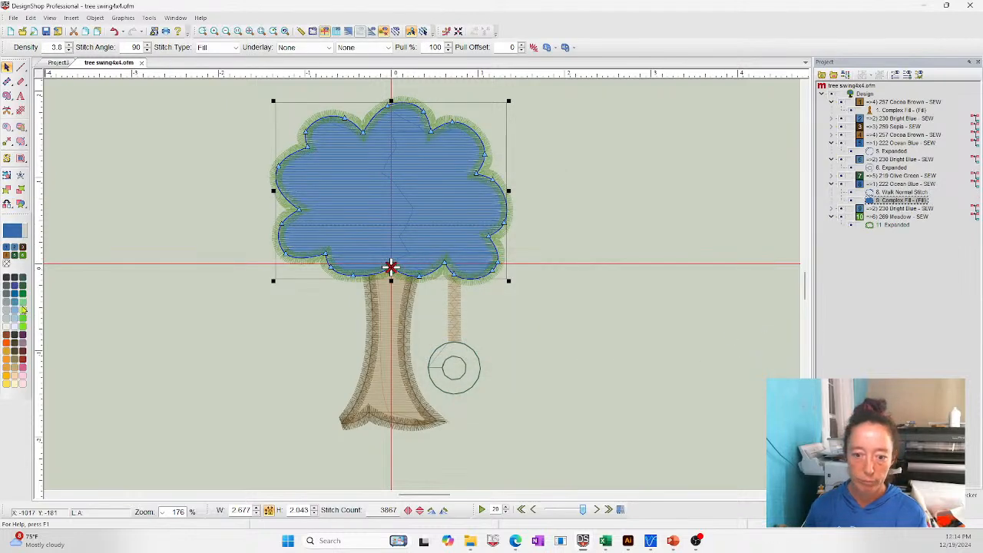
left_click(23, 309)
left_click(614, 264)
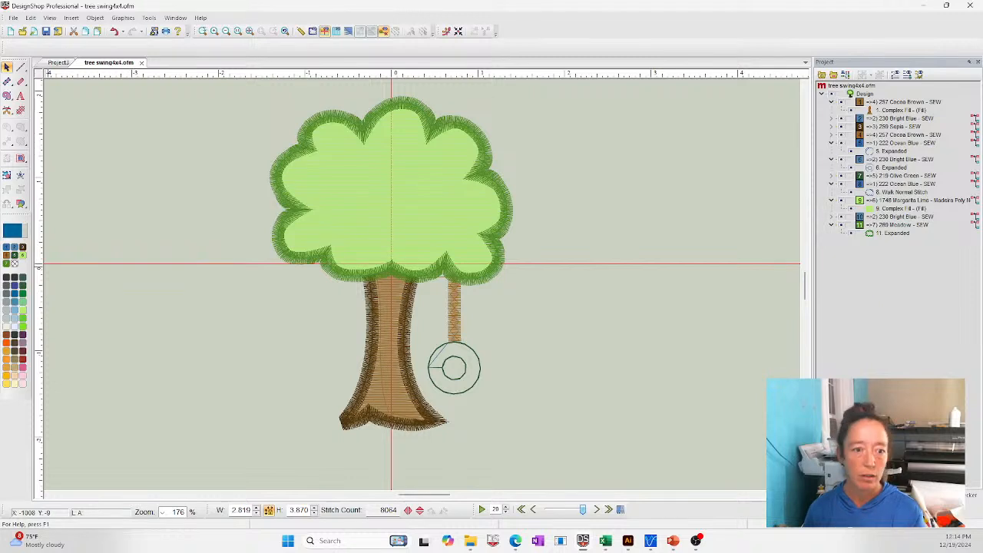
Step: Fit the whole tree design in the view and display its stitches in 3D
scroll(703, 244, "up", 1)
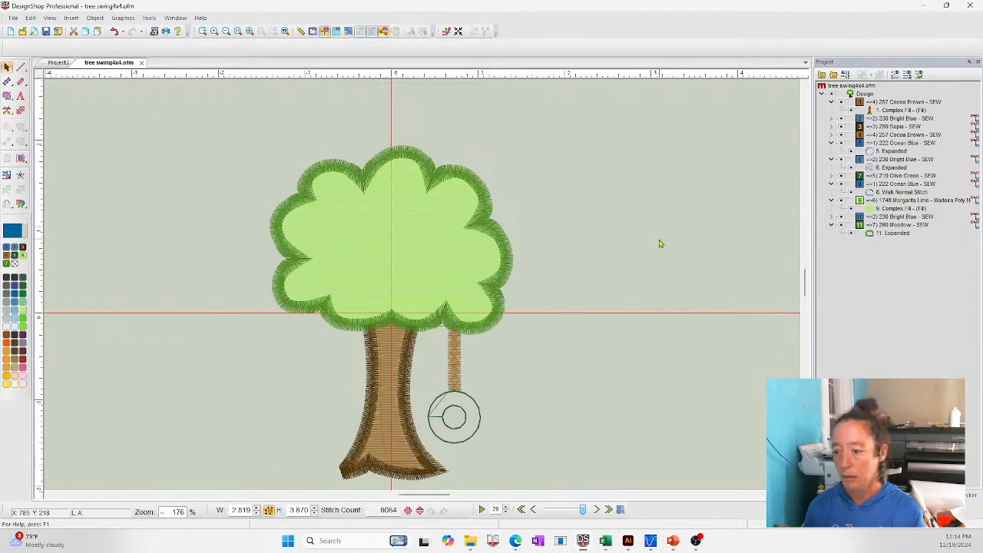
left_click(247, 31)
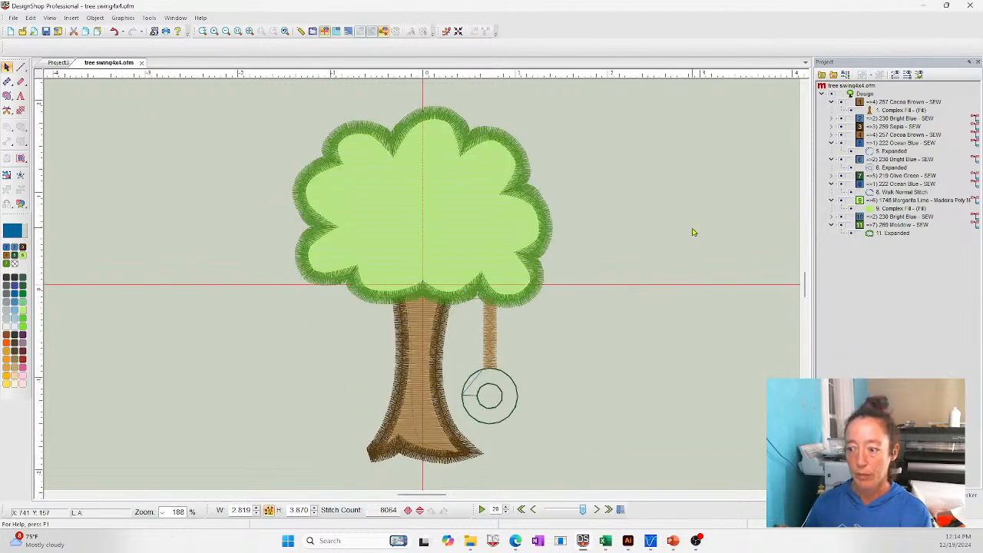
left_click(348, 30)
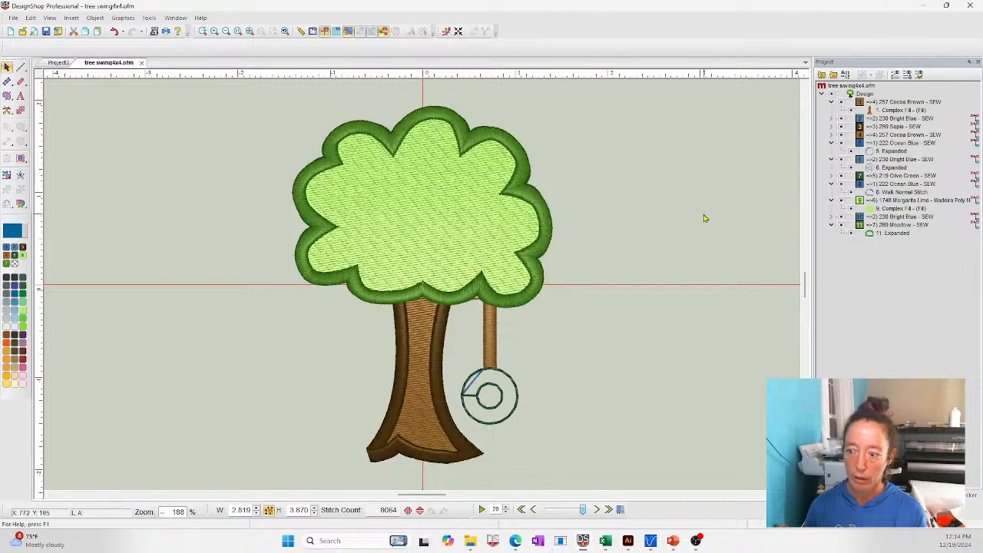
Step: Enlarge the lime treetop Complex Fill beneath its green border with two outward Offset Outline passes
left_click(428, 251)
left_click(893, 211)
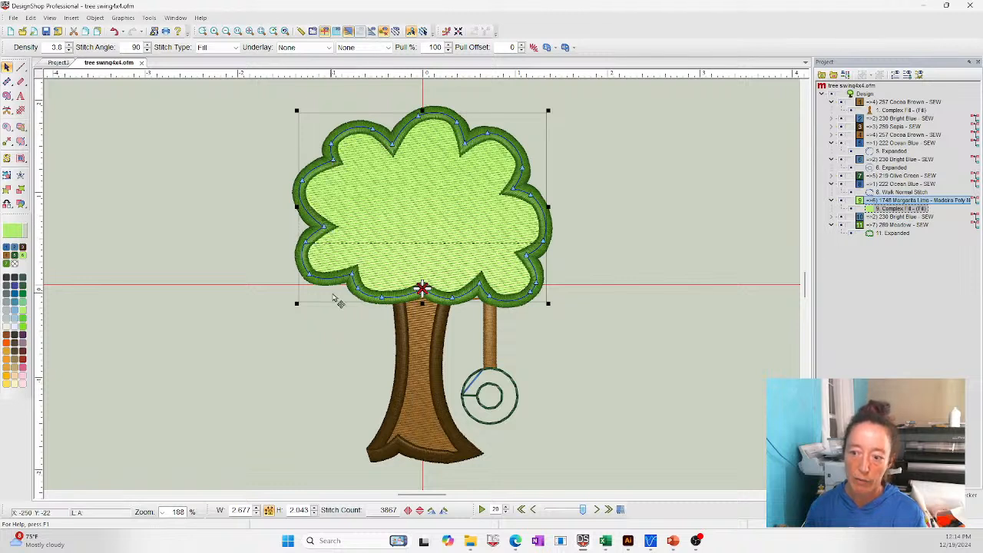
left_click(94, 17)
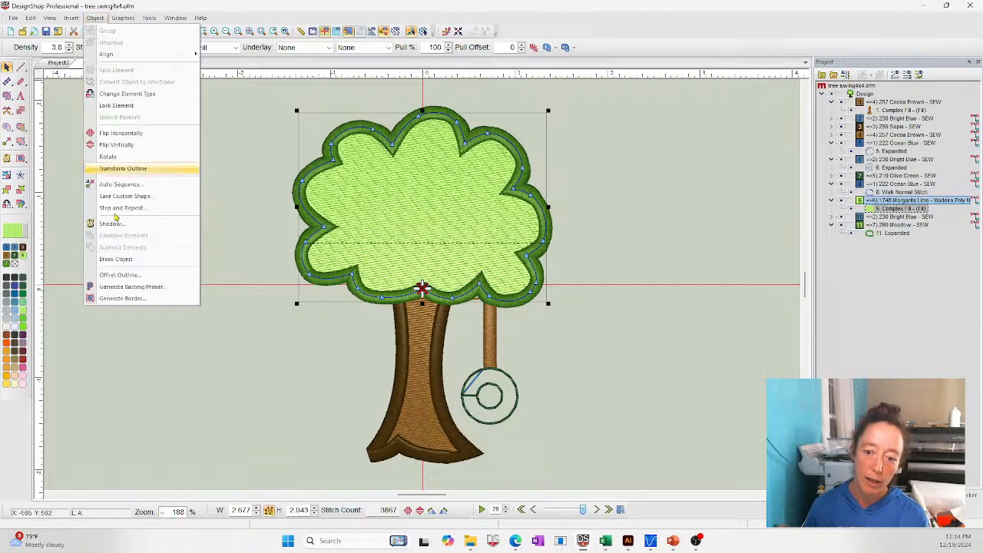
left_click(131, 278)
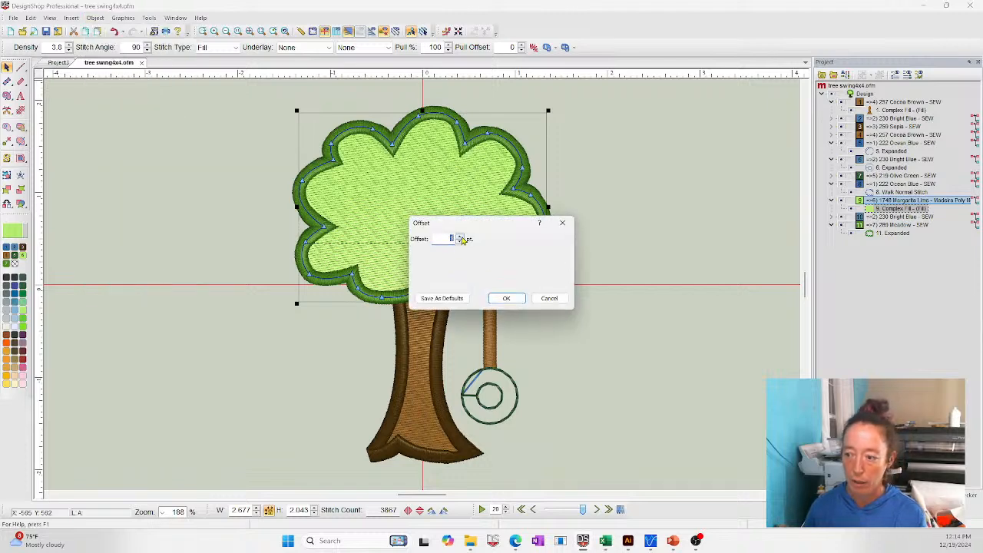
left_click(507, 299)
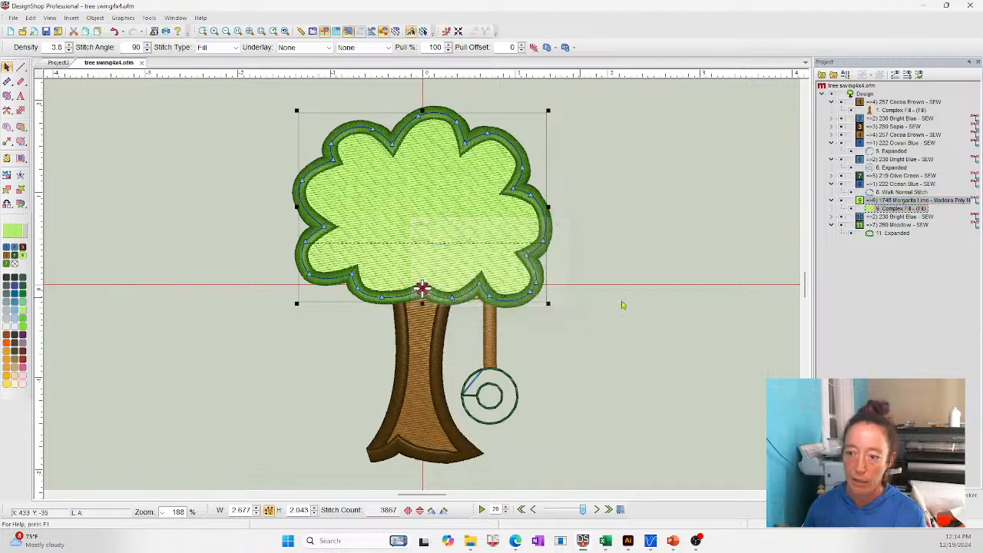
left_click(95, 16)
left_click(131, 278)
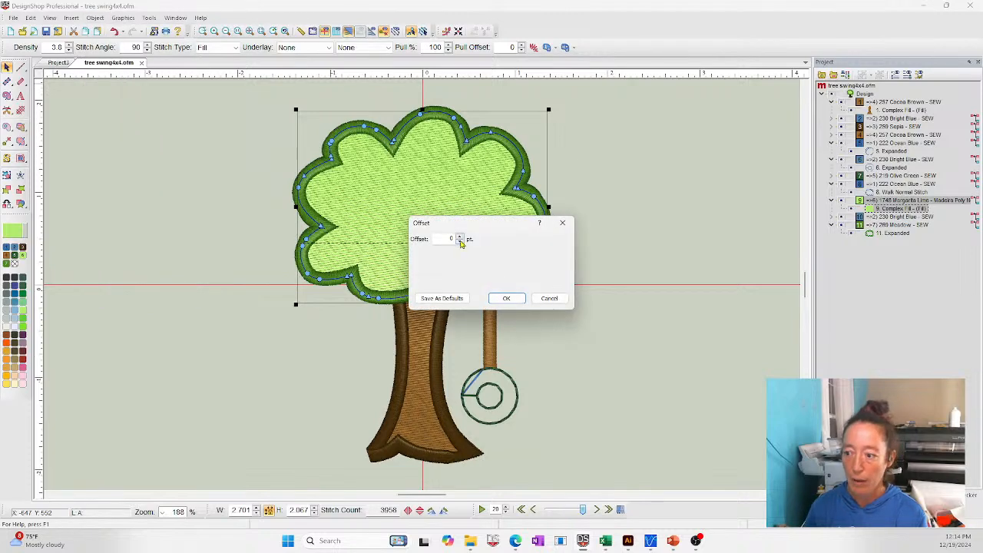
left_click(507, 298)
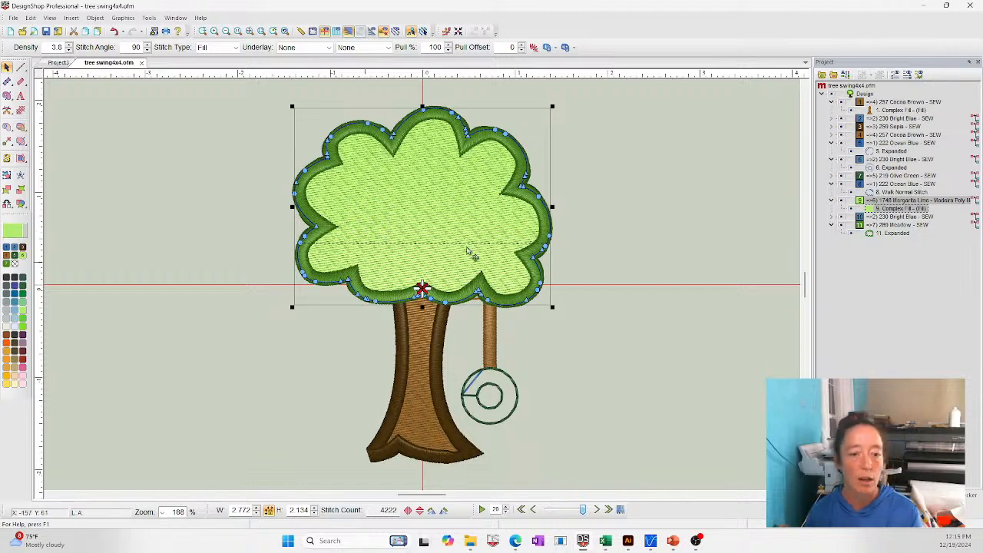
left_click(700, 298)
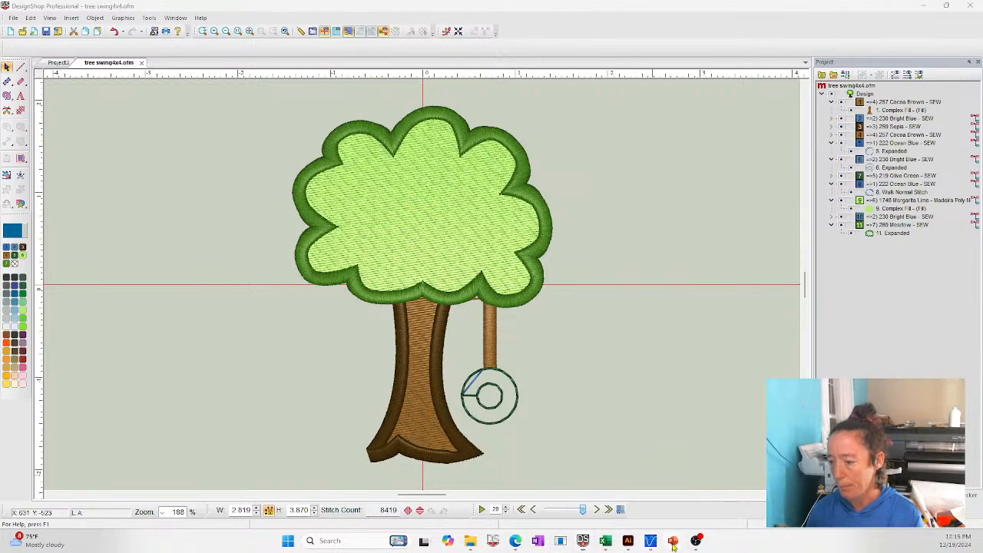
Step: Return to the Questions slide in the PowerPoint slideshow
mouse_move(673, 541)
left_click(669, 489)
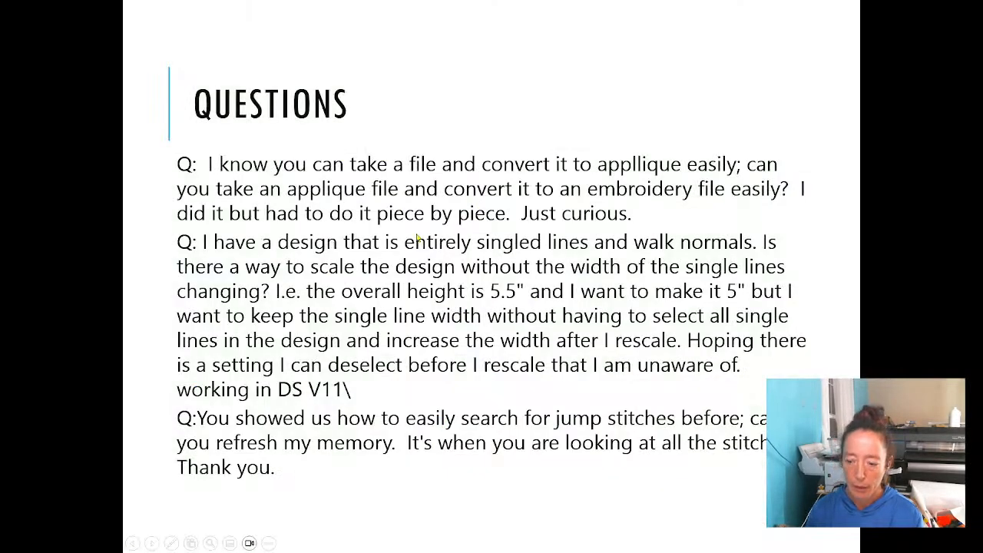
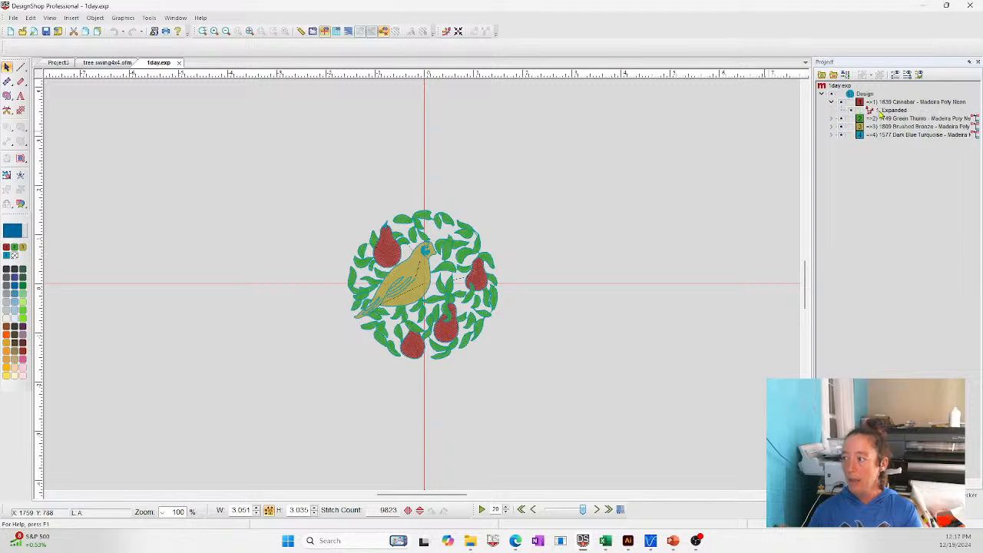
Step: Expand the green and bronze color blocks of 1day.exp, select the bird's expanded element and zoom in on the whole design
left_click(877, 120)
left_click(831, 118)
left_click(878, 135)
left_click(832, 135)
left_click(887, 143)
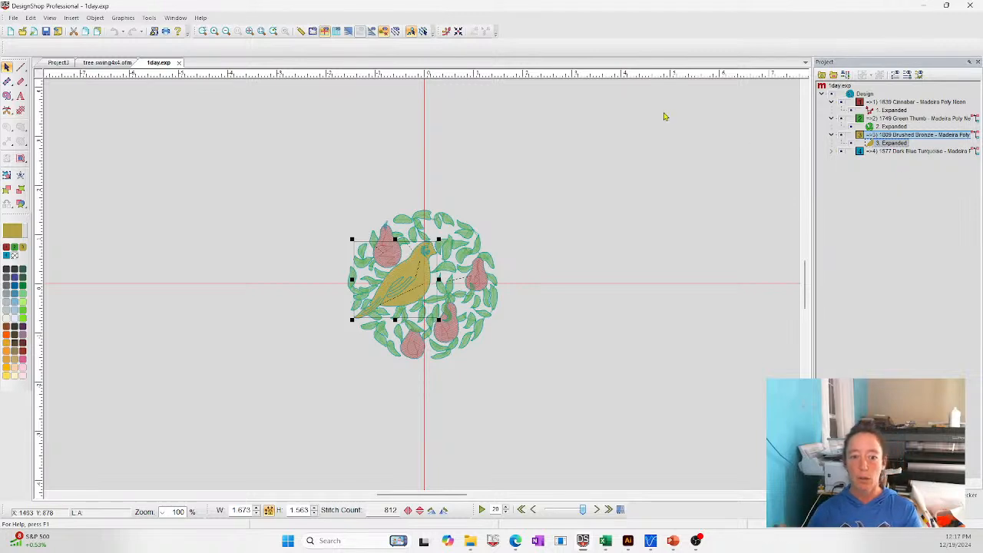
left_click(202, 31)
left_click_drag(326, 205, 509, 384)
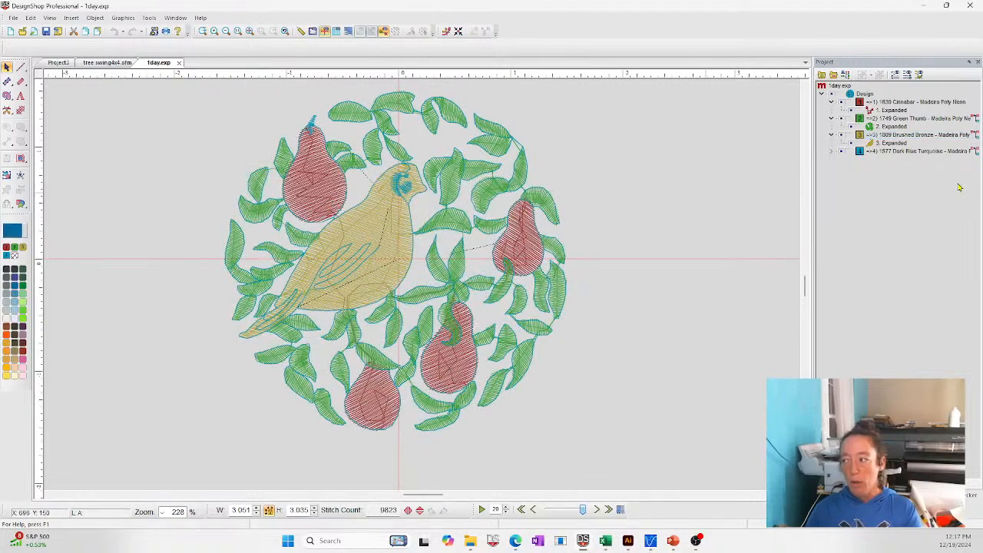
Step: Select all elements of the bird and pear design, examine their Scale settings, and cancel without changes
key("ctrl+a")
right_click(415, 169)
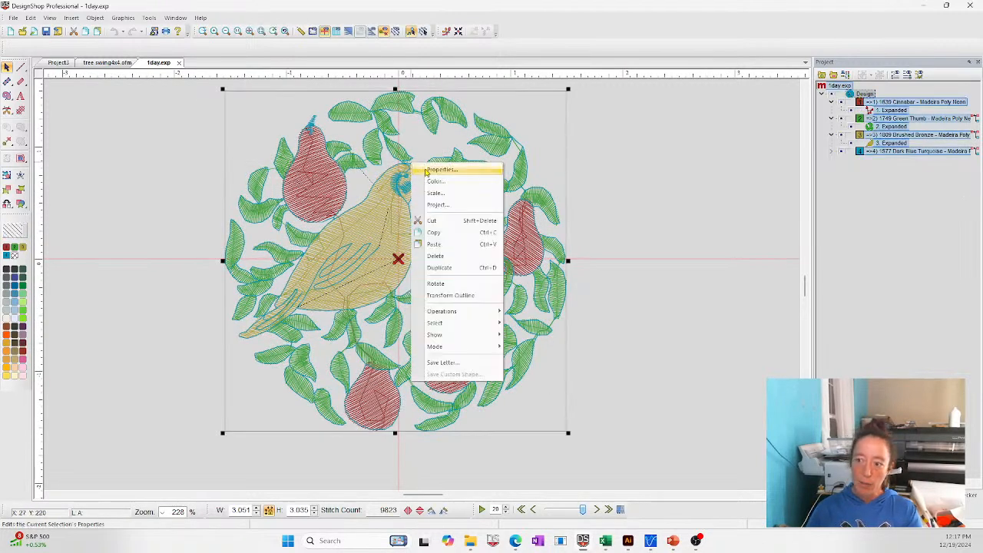
mouse_move(449, 339)
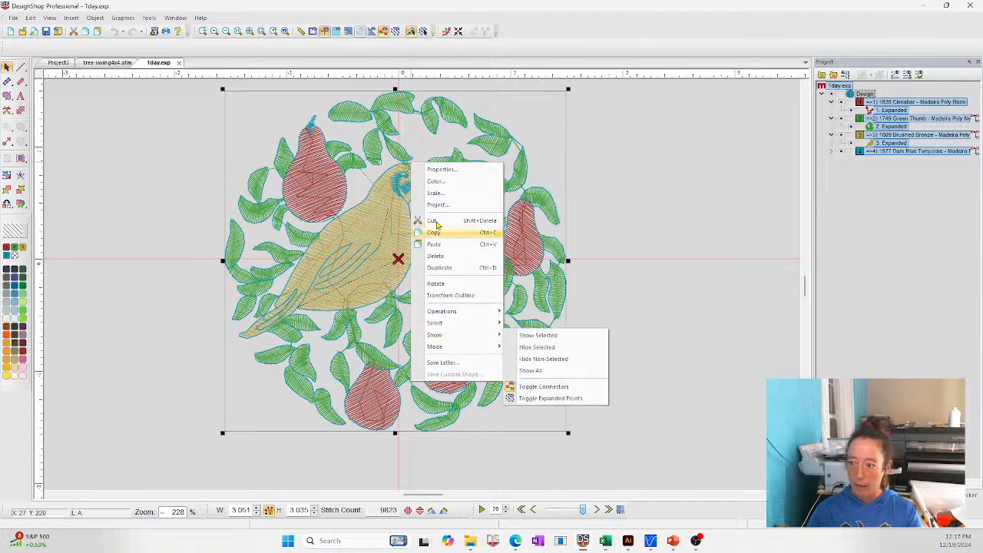
left_click(436, 193)
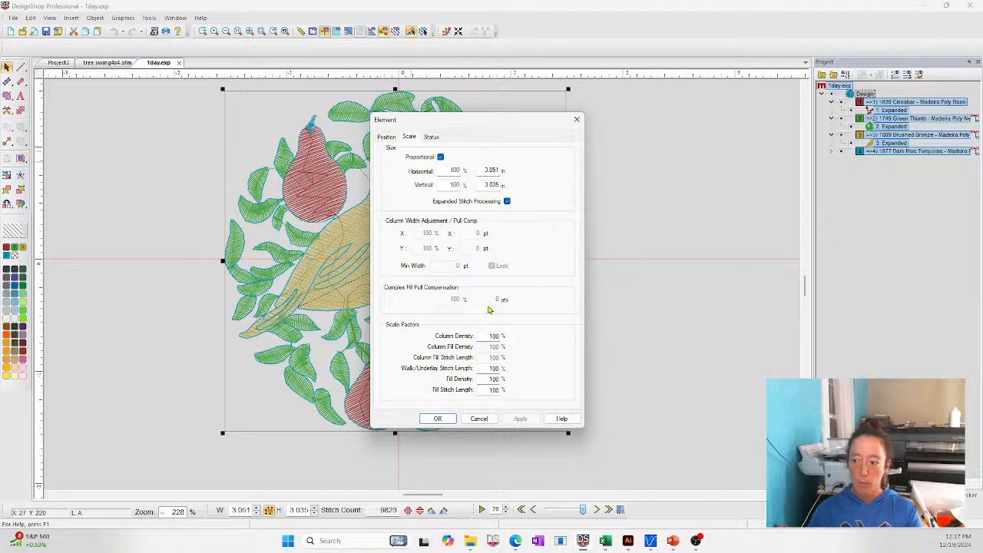
left_click(477, 419)
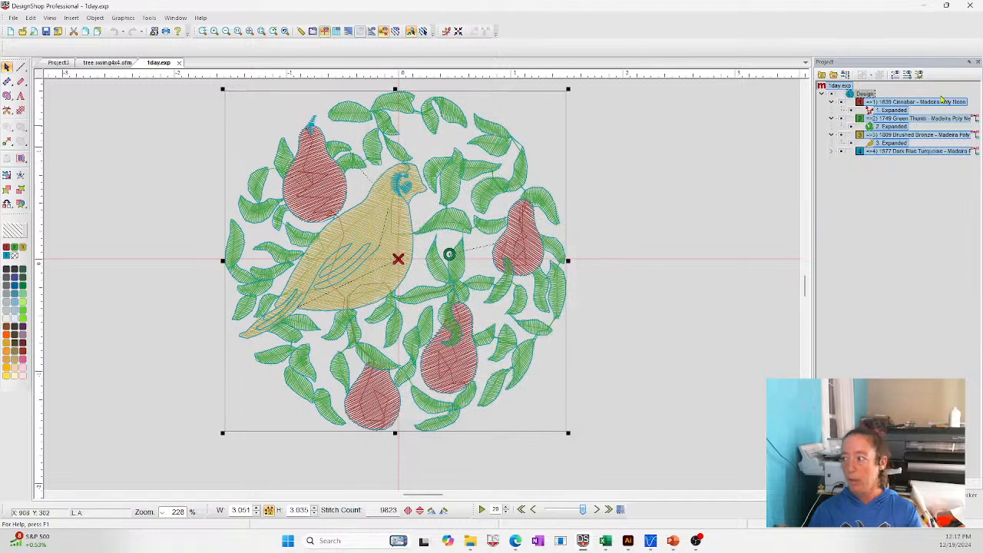
Step: Examine the Column Width Adjustment / Pull Comp settings for the red pears' expanded element, including Min Width, and cancel
left_click(888, 111)
right_click(886, 111)
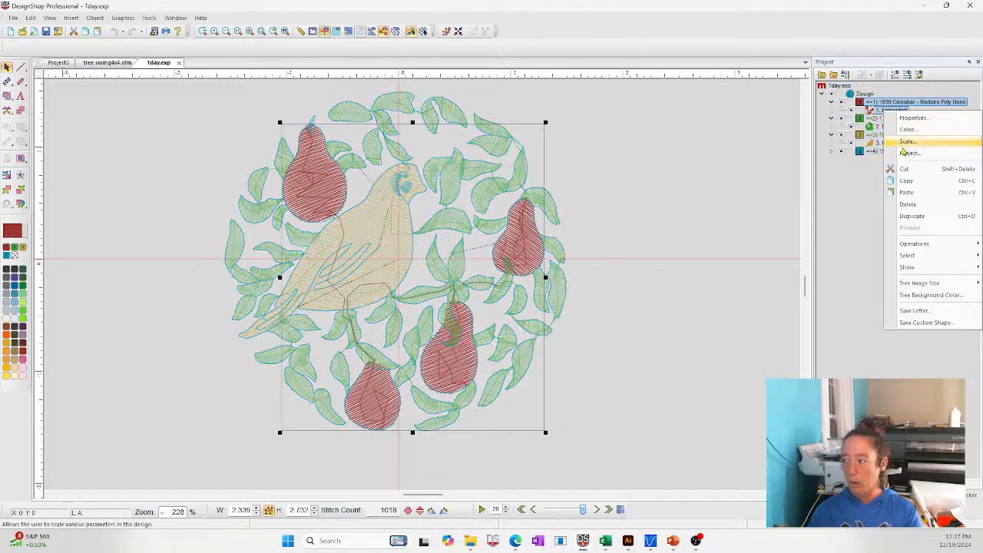
left_click(906, 143)
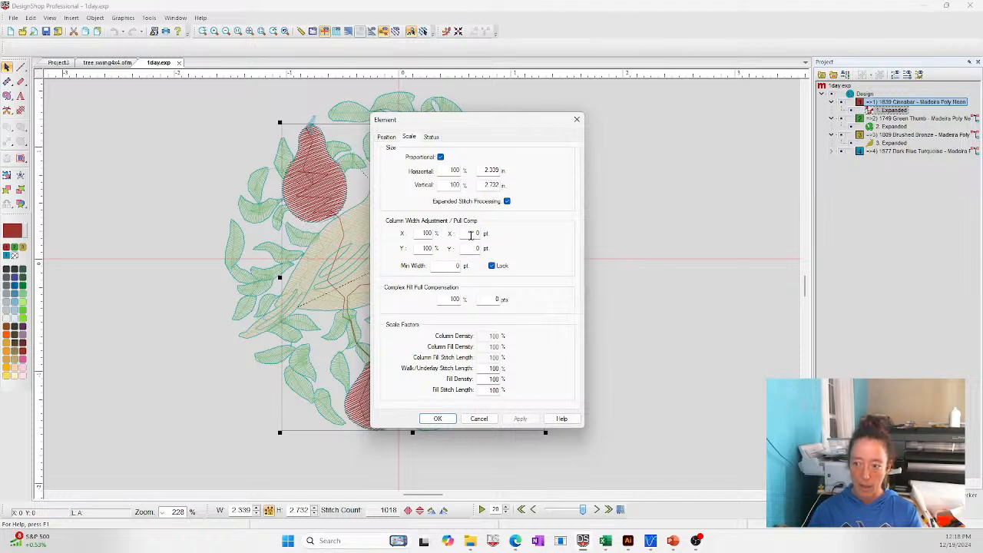
double_click(452, 268)
left_click(475, 232)
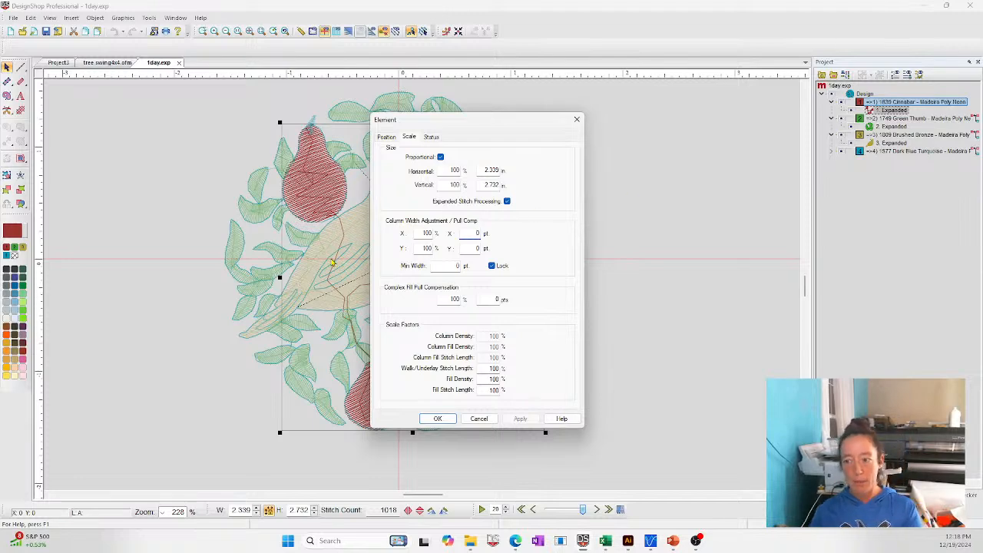
left_click(478, 419)
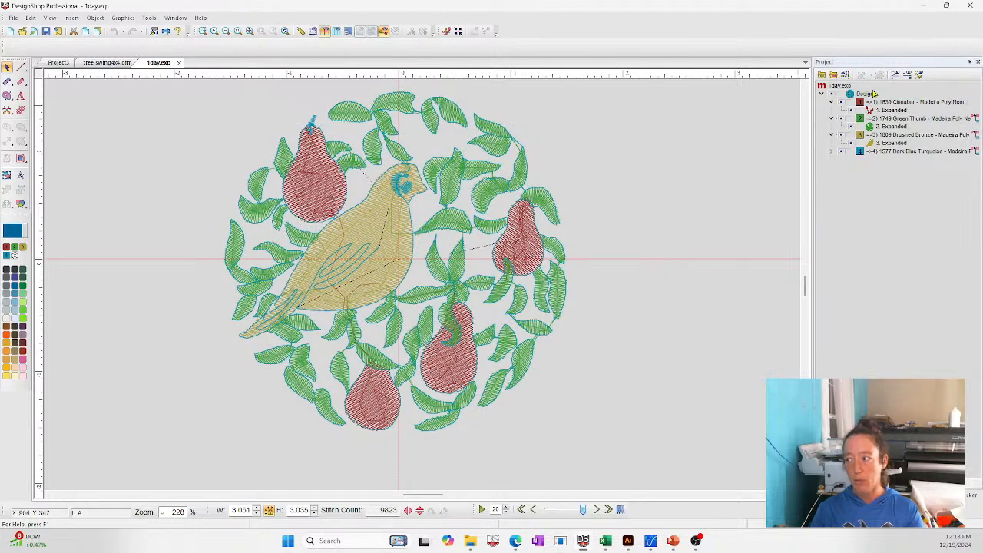
Step: Examine the Scale section of the whole design's Object Properties and cancel without changes
left_click(871, 96)
right_click(874, 97)
left_click(891, 104)
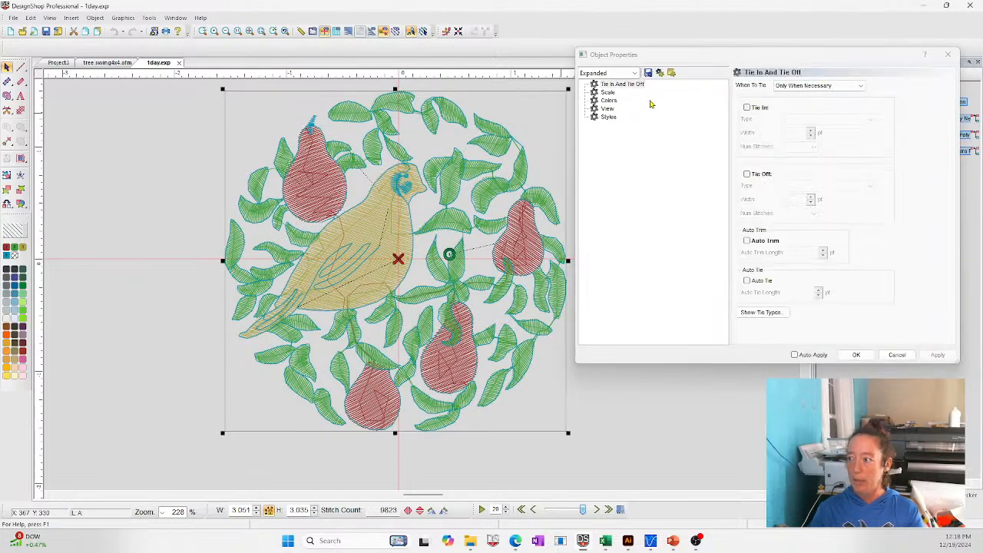
left_click(610, 93)
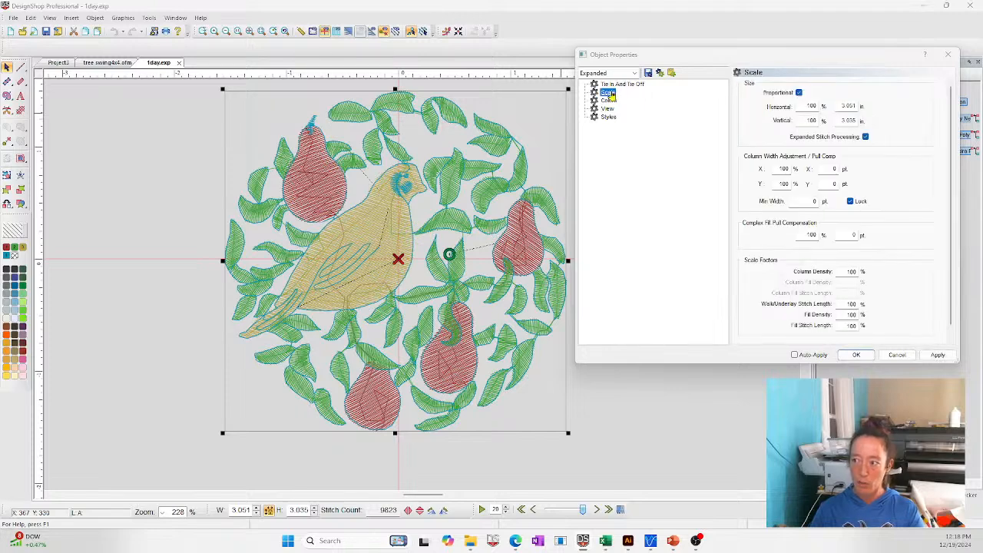
left_click(898, 355)
Step: Check the full selection's Scale settings in the Element dialog again, cancel, and clear the selection
right_click(401, 229)
left_click(427, 229)
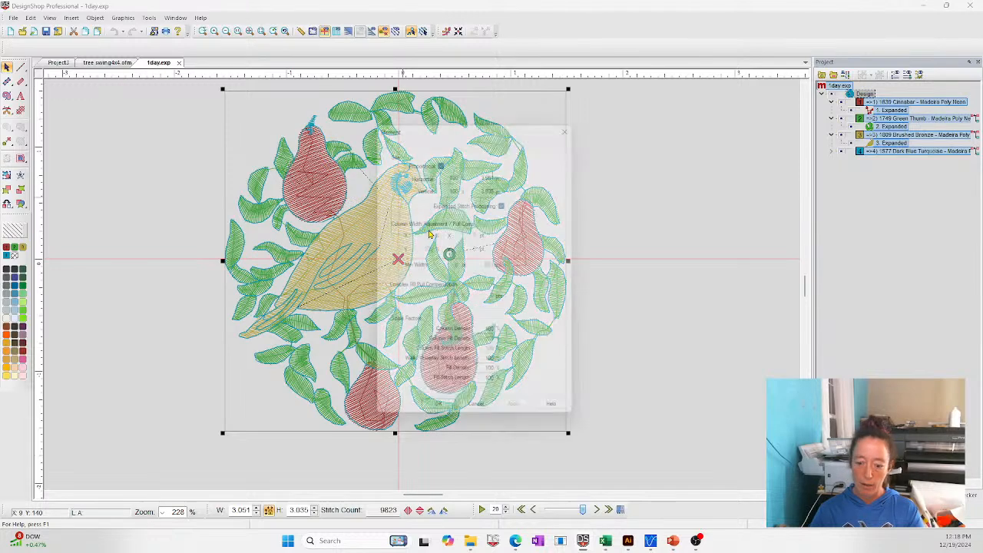
left_click(479, 419)
left_click(732, 379)
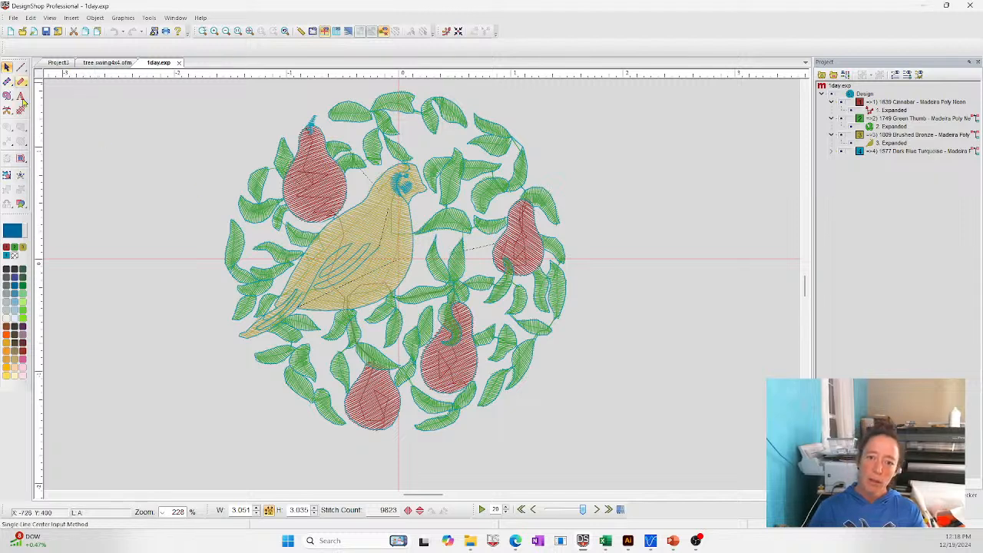
Step: Draw a point-by-point Single Line satin, width 20, with one curved point beside and overlapping the leaf circle, and delete it
left_click(20, 82)
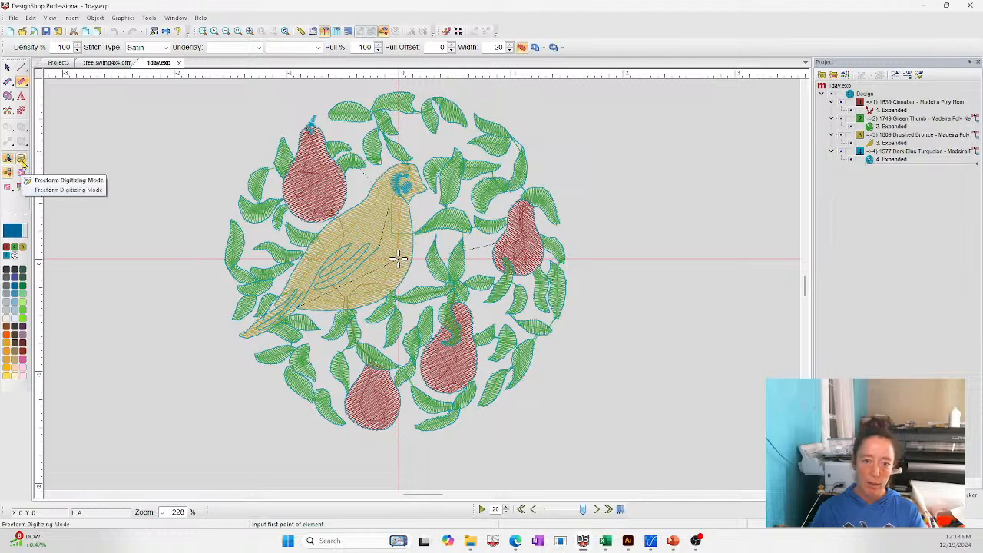
left_click(151, 259)
left_click(171, 172)
right_click(220, 151)
left_click(278, 172)
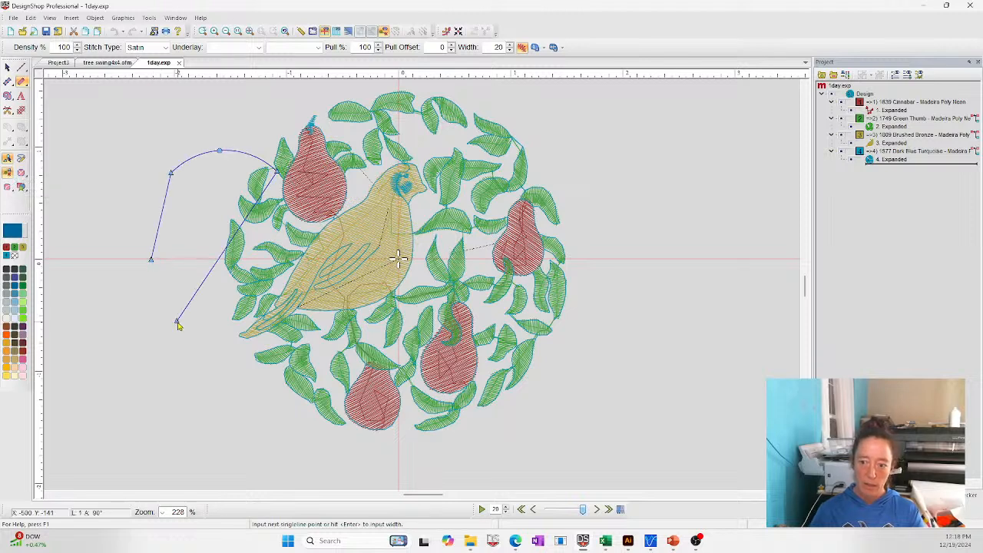
key("Return")
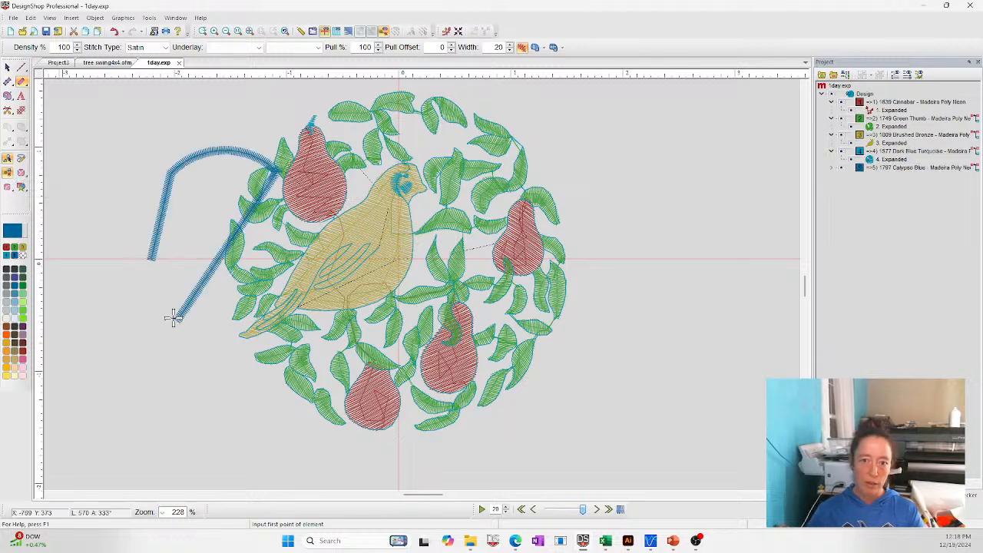
left_click(871, 169)
key("Delete")
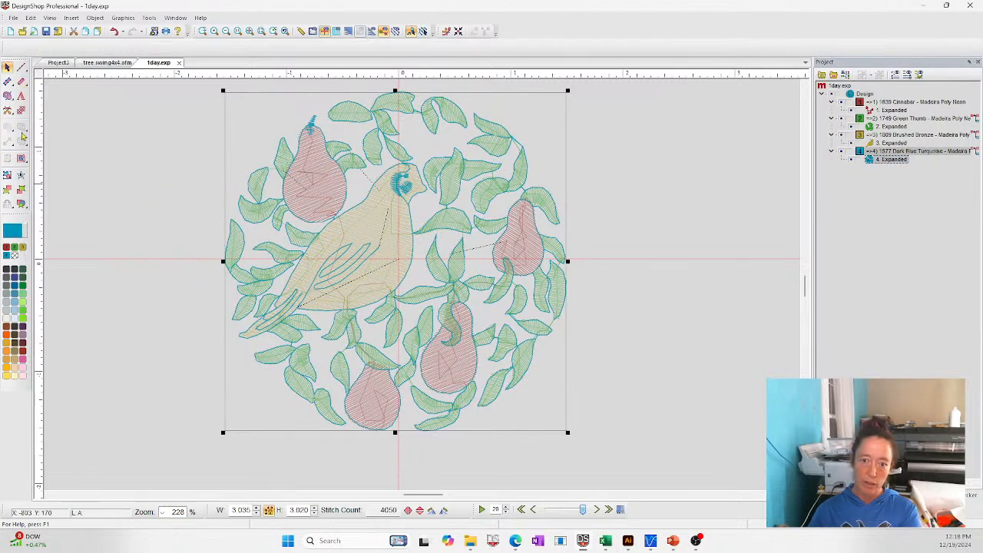
Step: Draw a looping Single Line satin, width 20, in Freeform Digitizing Mode beside the bird design
left_click(21, 80)
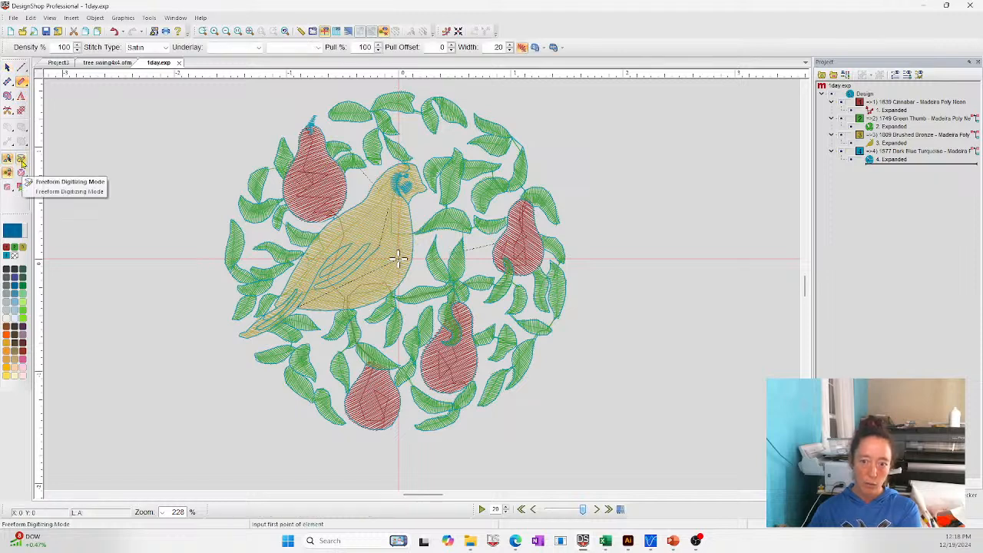
left_click(22, 162)
mouse_move(158, 305)
left_mouse_down()
mouse_move(129, 252)
mouse_move(113, 170)
mouse_move(159, 127)
mouse_move(221, 139)
mouse_move(226, 185)
mouse_move(205, 190)
mouse_move(185, 150)
mouse_move(226, 104)
mouse_move(288, 96)
left_mouse_up()
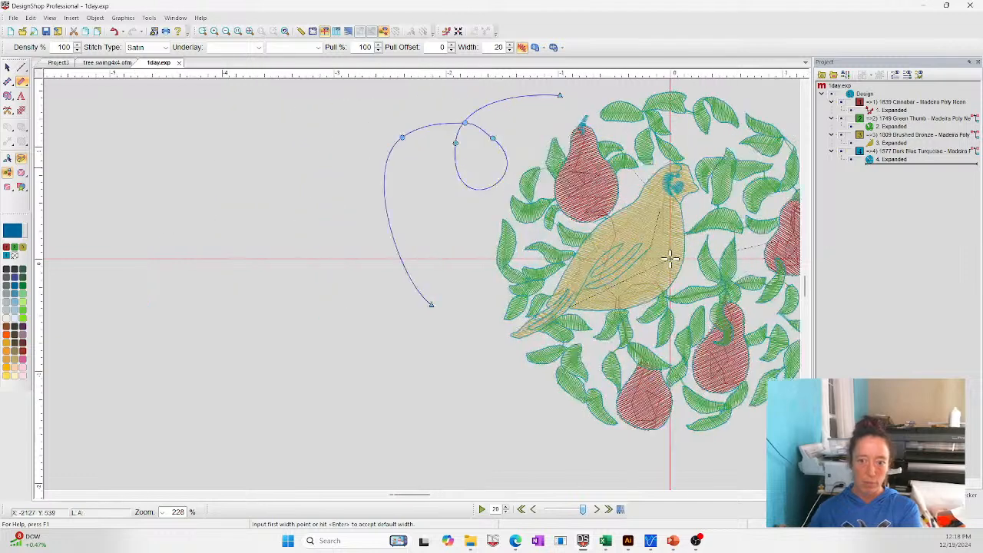
key("Return")
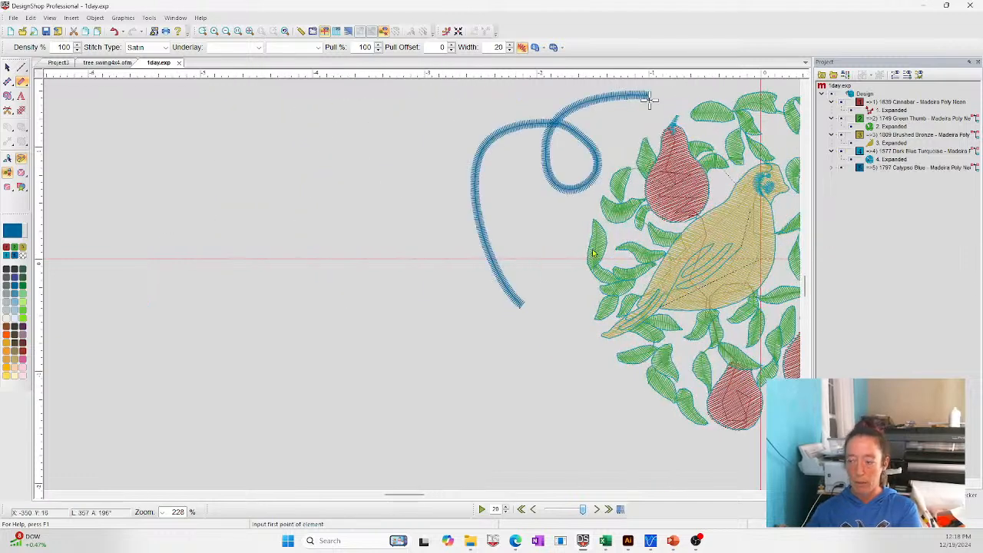
Step: Draw a second, long winding freeform Single Line satin crossing the first loop in the empty area beside the design
scroll(584, 231, "up", 1)
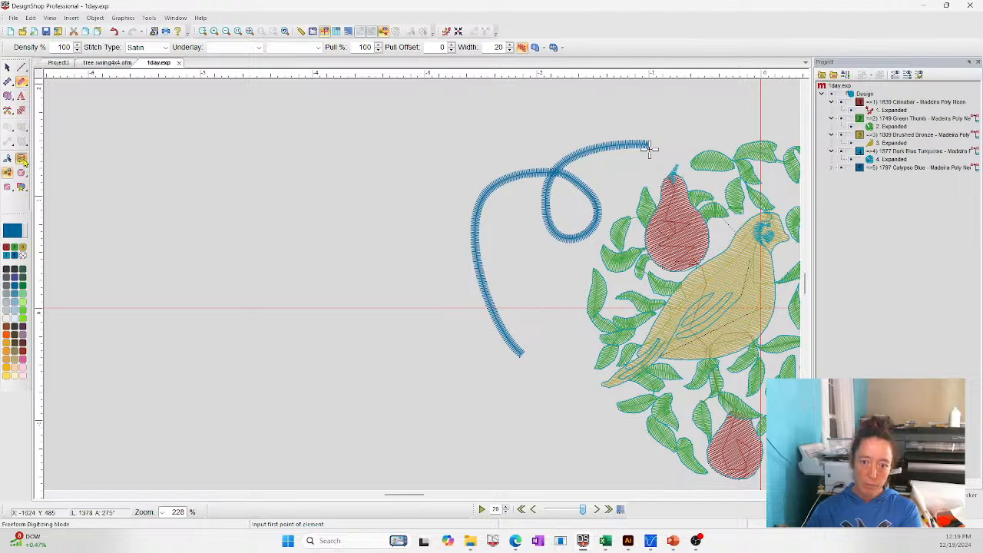
left_click(530, 249)
mouse_move(529, 259)
left_mouse_down()
mouse_move(391, 289)
mouse_move(367, 356)
mouse_move(414, 412)
mouse_move(264, 374)
mouse_move(312, 154)
mouse_move(472, 167)
mouse_move(451, 102)
mouse_move(166, 147)
mouse_move(214, 265)
mouse_move(530, 216)
mouse_move(359, 379)
mouse_move(92, 369)
left_mouse_up()
key("Return")
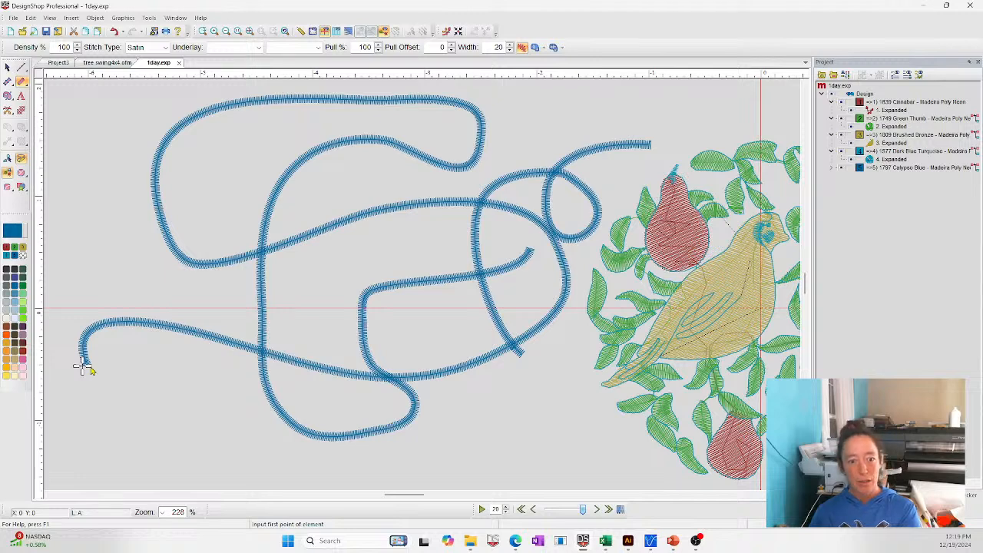
Step: Delete both freeform Single Line elements from the project
double_click(891, 169)
left_click(81, 366)
key("Delete")
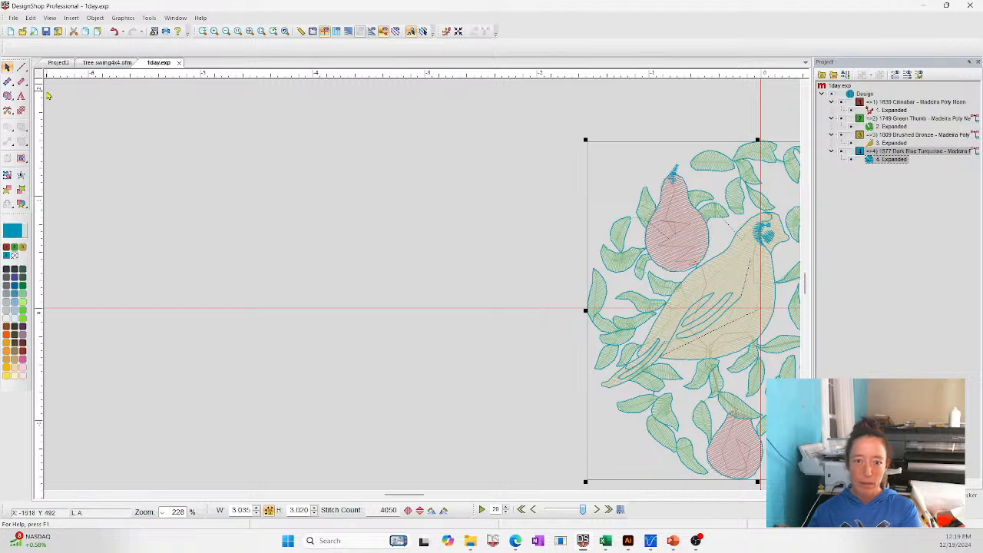
Step: Draw a roughly rectangular Complex Fill in Freeform Digitizing Mode beside the design, generate its stitches with density 3.8, and select it
left_click(8, 96)
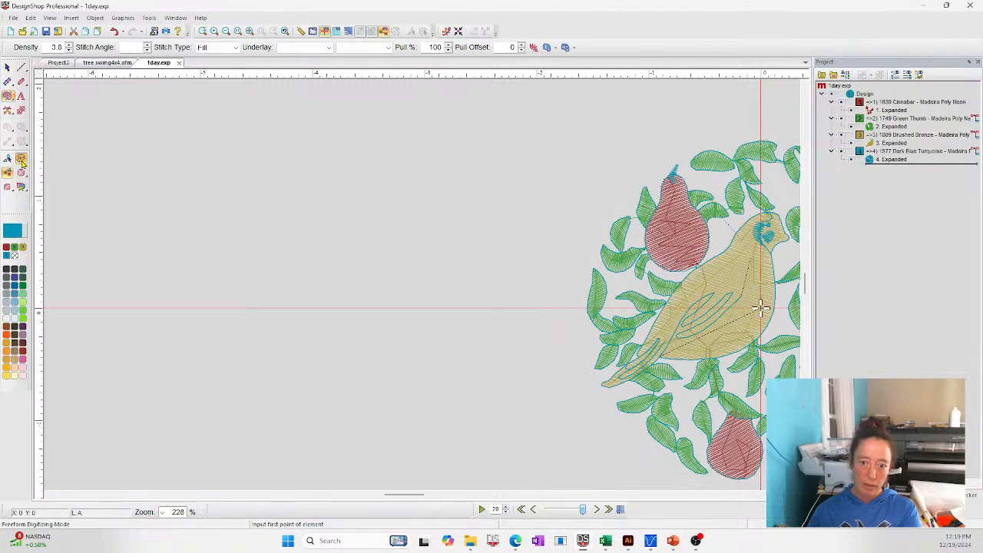
mouse_move(285, 160)
left_mouse_down()
mouse_move(212, 165)
mouse_move(210, 290)
mouse_move(364, 312)
mouse_move(406, 262)
mouse_move(413, 171)
mouse_move(285, 156)
left_mouse_up()
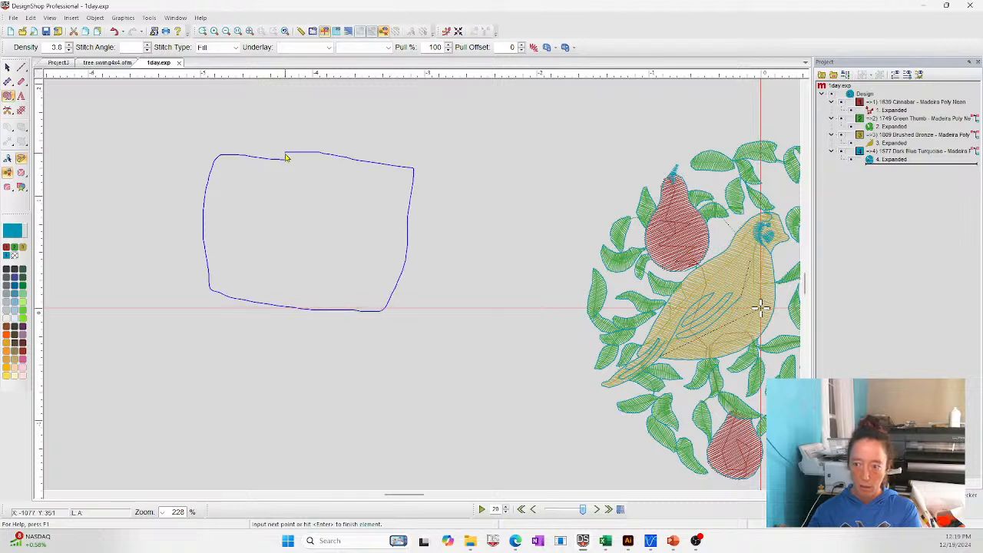
key("Return")
left_click(7, 69)
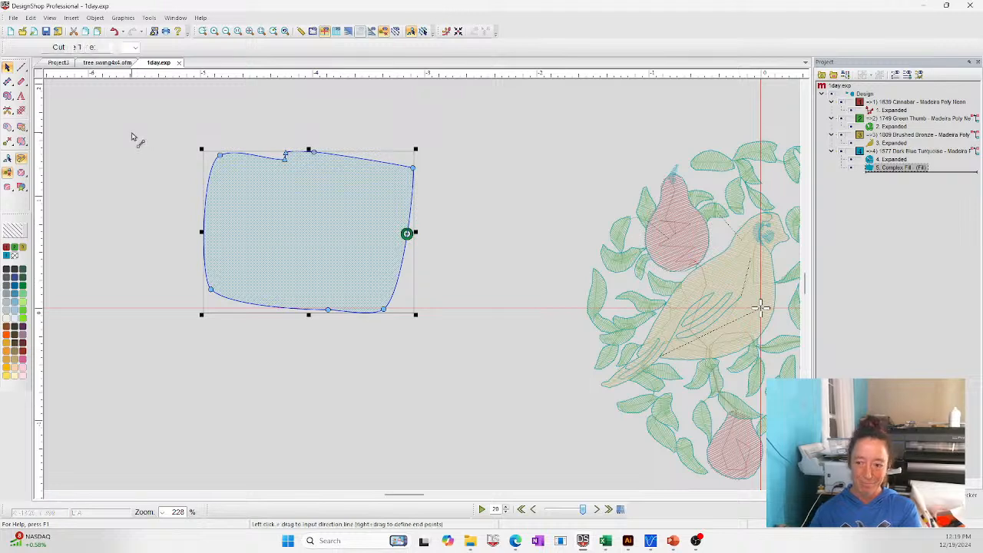
key("Return")
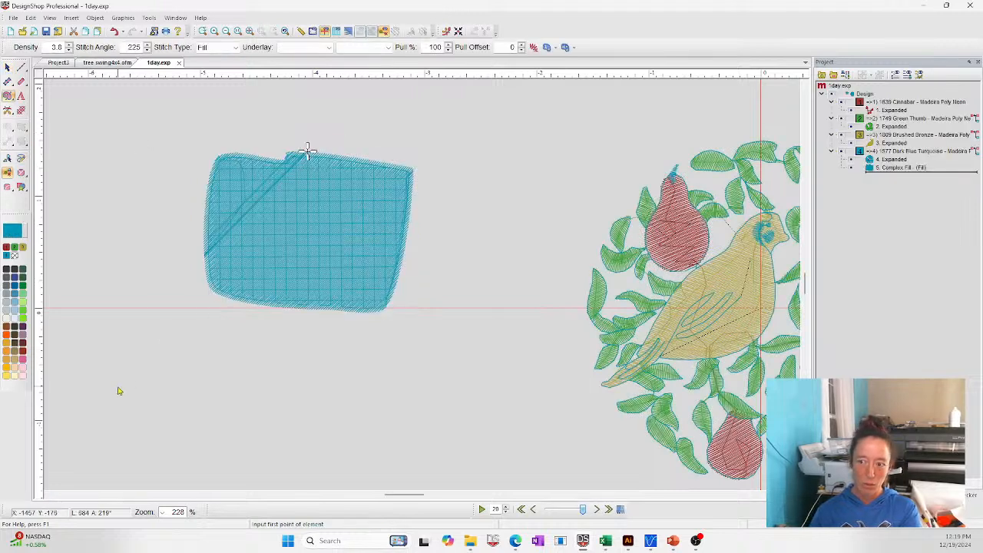
left_click(873, 170)
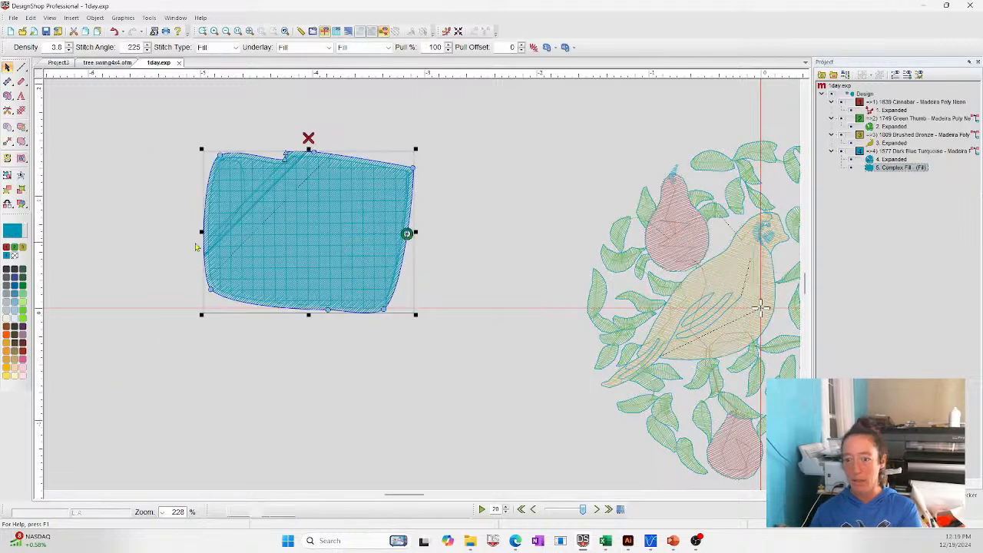
Step: Switch the Single Line tool between Bezier and Freeform Digitizing Mode, and delete the trial Complex Fill
left_click(21, 81)
left_click(7, 159)
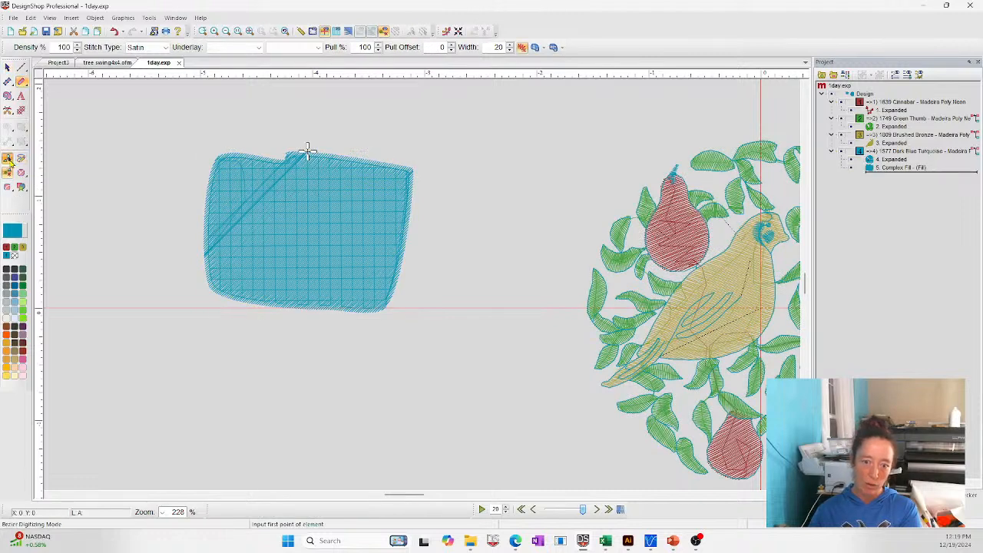
left_click(22, 160)
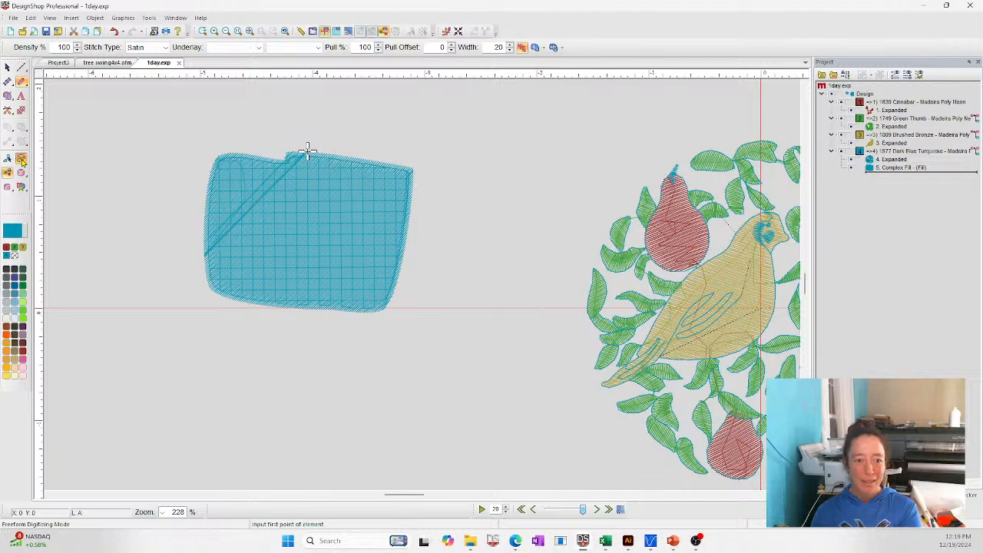
left_click(8, 67)
left_click_drag(159, 128, 519, 395)
key("Delete")
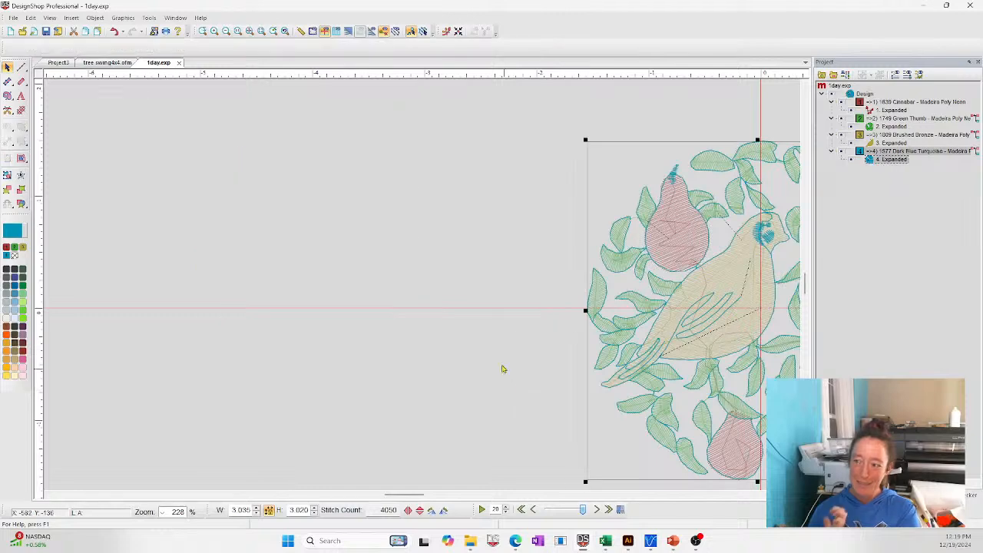
Step: Close the 1day.exp design and return to the Questions slide in the PowerPoint slideshow
left_click(179, 63)
left_click(527, 291)
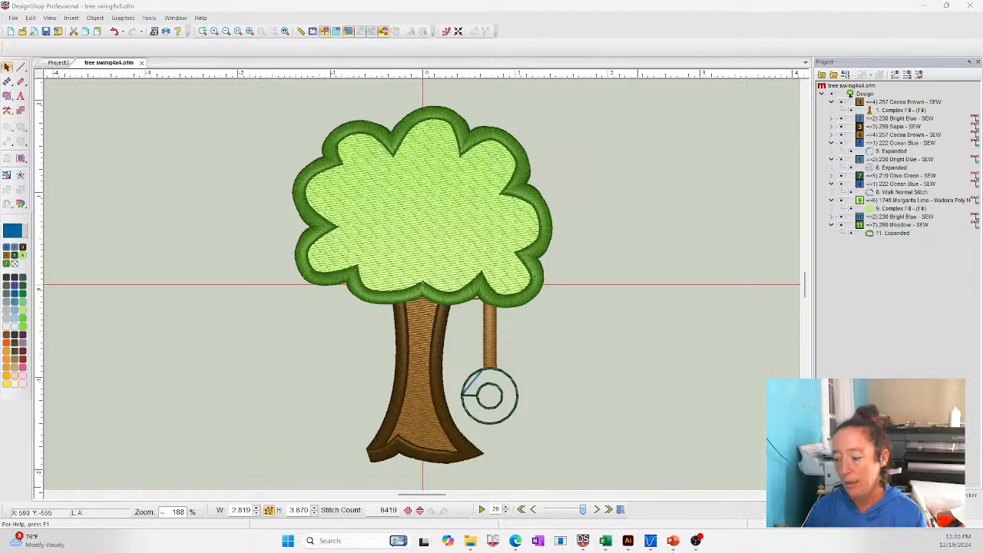
mouse_move(674, 544)
left_click(670, 489)
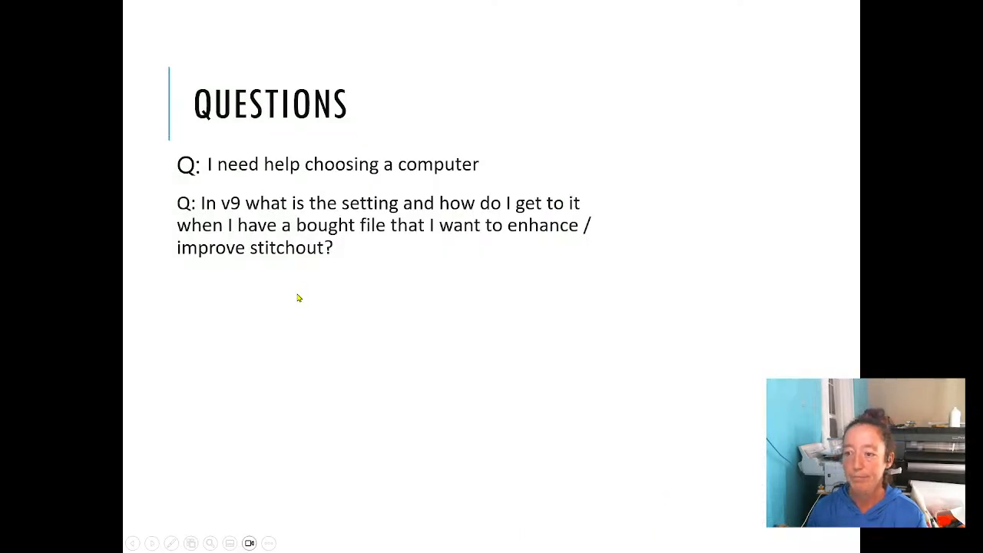
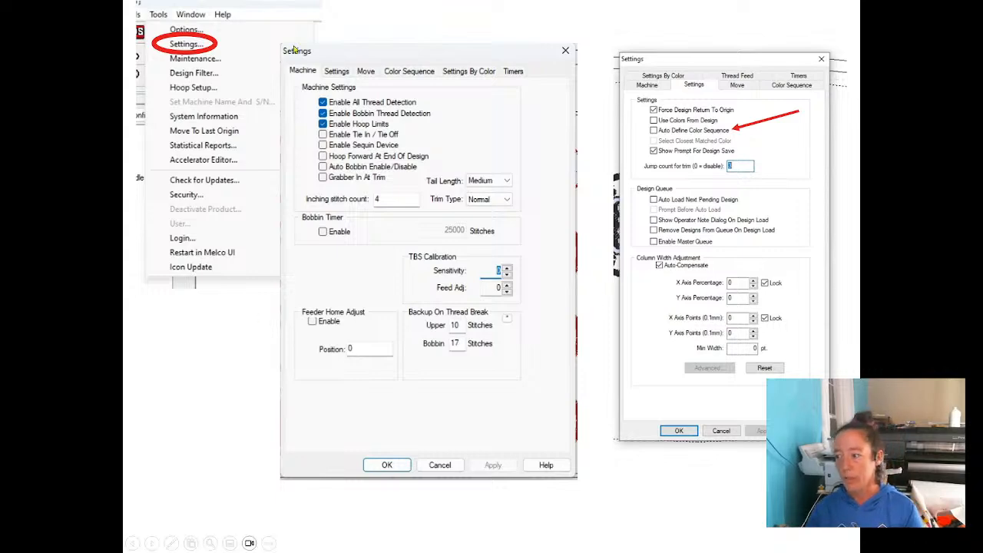
Step: Move through the slideshow to the Questions slide covering applique conversion, single-line scaling and jump stitches
left_click(369, 265)
left_click(369, 265)
left_click(366, 260)
left_click(507, 182)
left_click(535, 248)
left_click(536, 254)
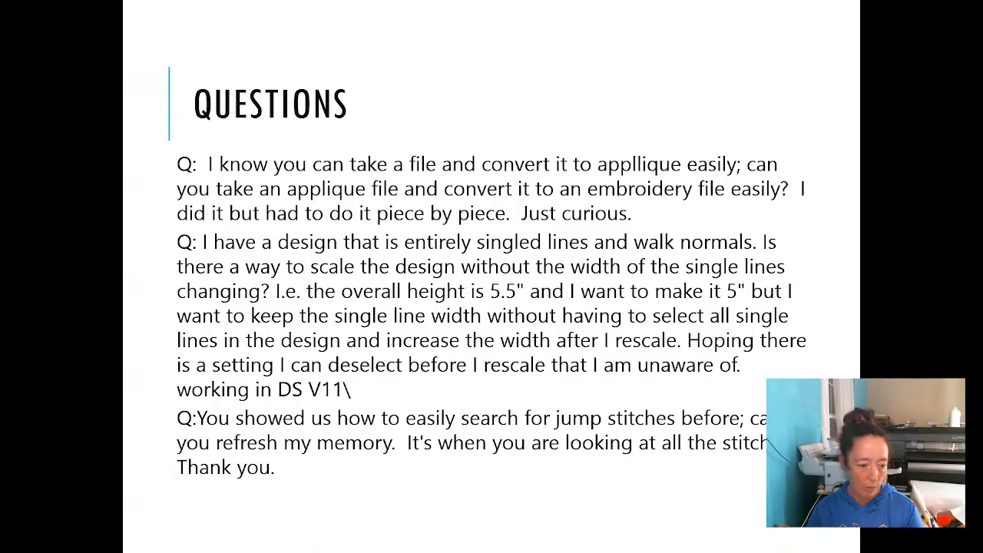
Step: Switch to DesignShop and close the tree swing4x4.ofm project without saving its changes
key("alt+Tab")
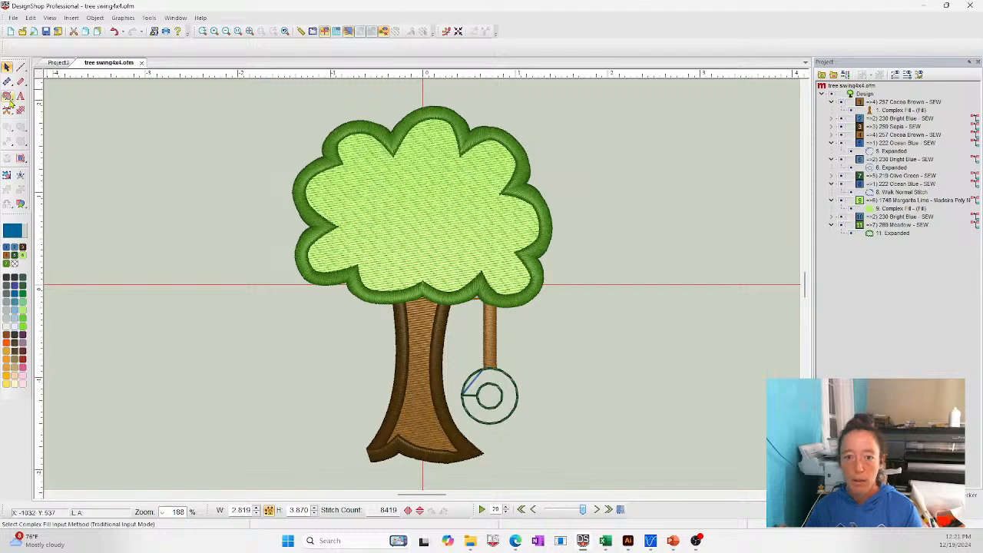
left_click(142, 62)
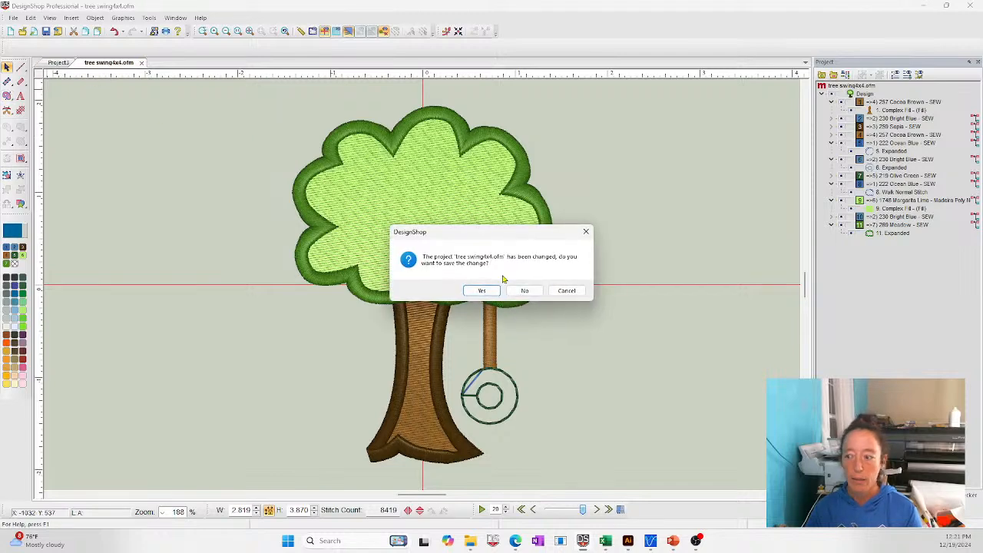
left_click(527, 291)
Step: Examine the tie-in types and lock stitch style diagrams in the properties of the thick dark-blue diagonal single line
scroll(259, 200, "up", 3)
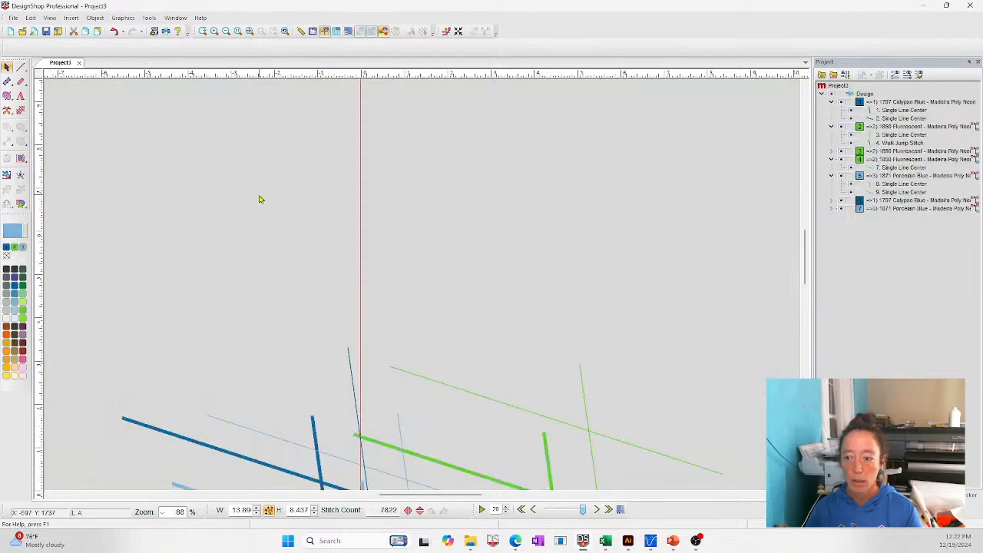
scroll(242, 238, "down", 4)
left_click(276, 322)
right_click(226, 274)
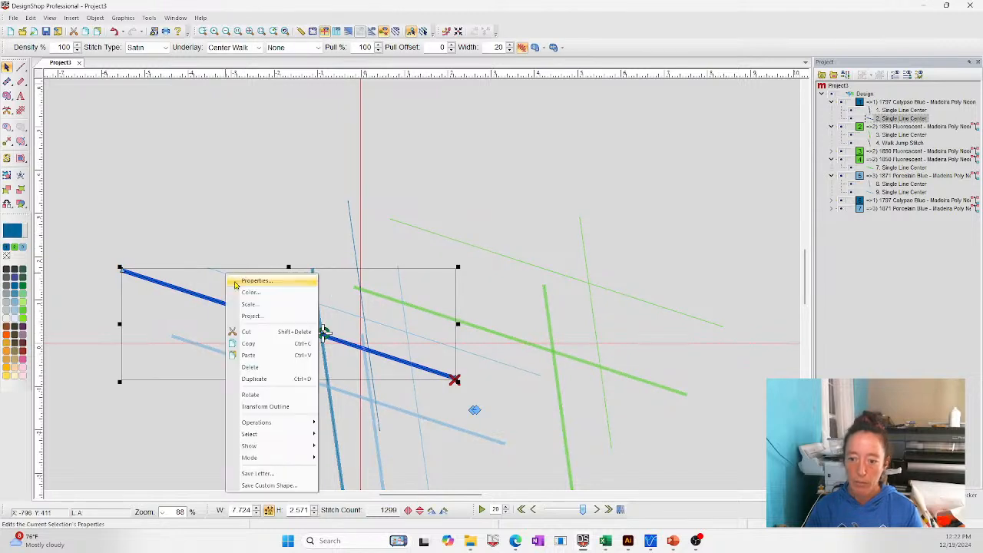
left_click(262, 285)
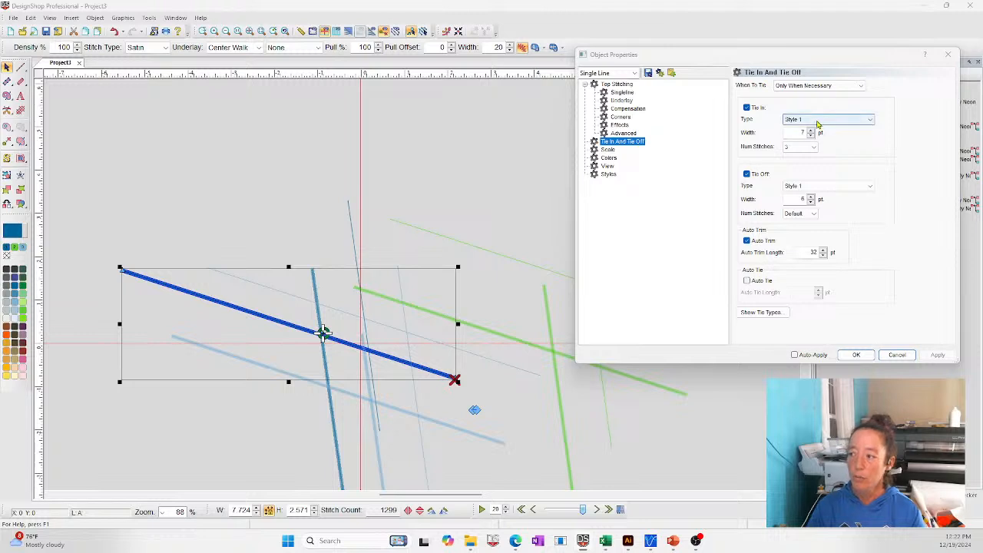
left_click(819, 121)
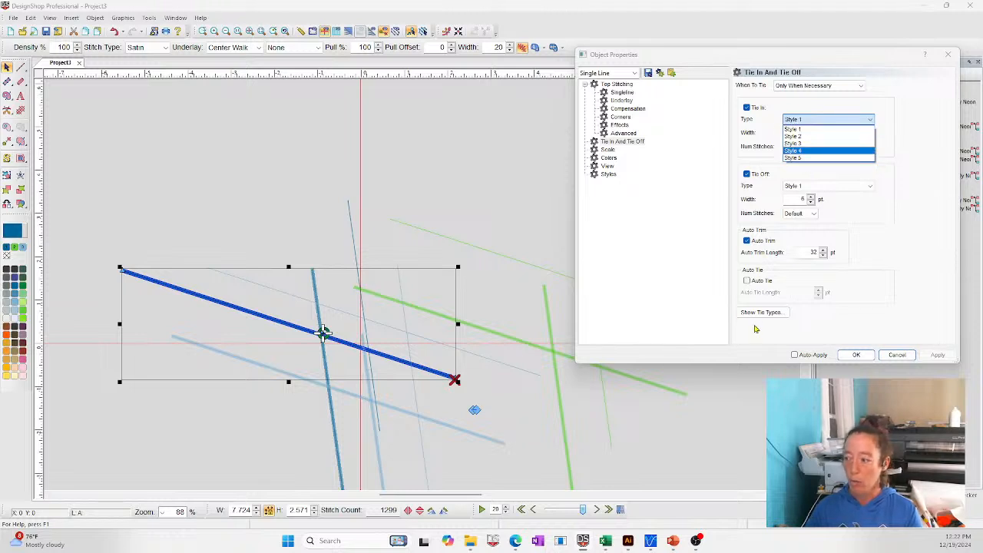
left_click(796, 129)
left_click(760, 312)
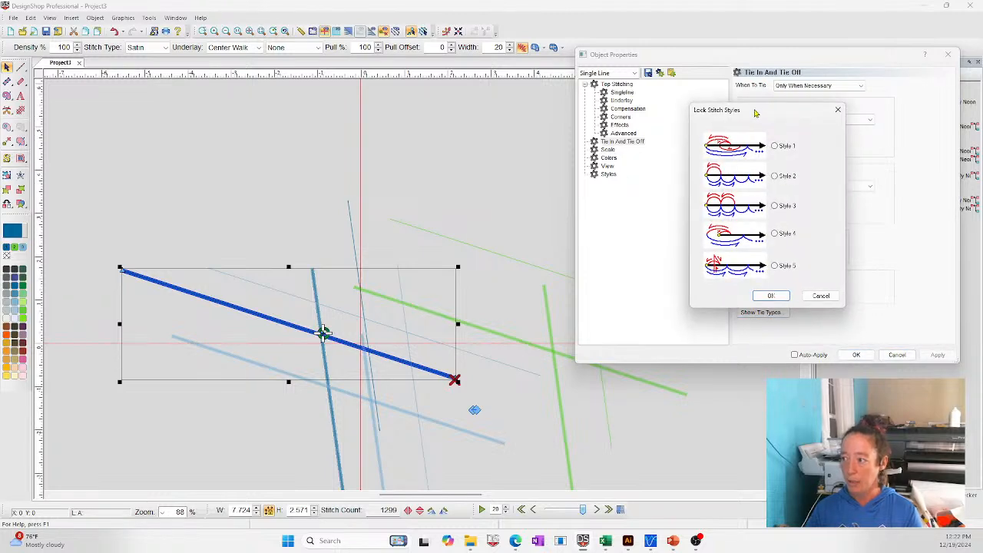
left_click_drag(764, 113, 490, 113)
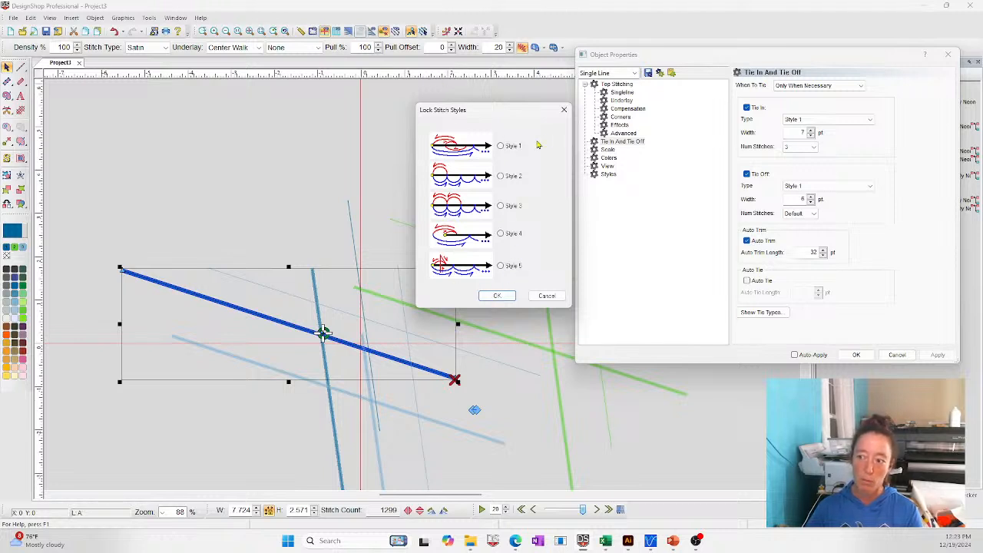
left_click(547, 296)
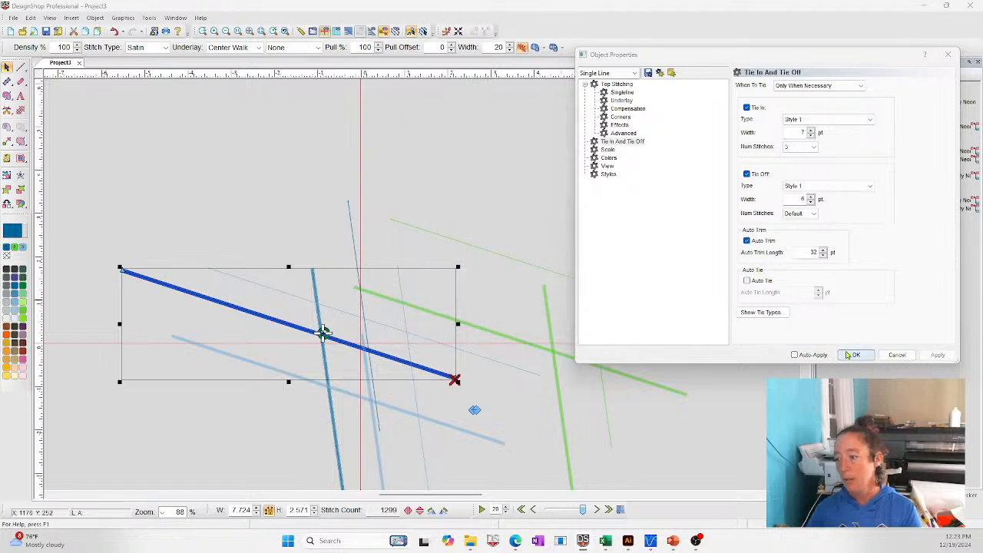
left_click(856, 355)
Step: Set the tie-off type of the selected dark-blue single line to Style 5
left_click_drag(198, 283, 395, 401)
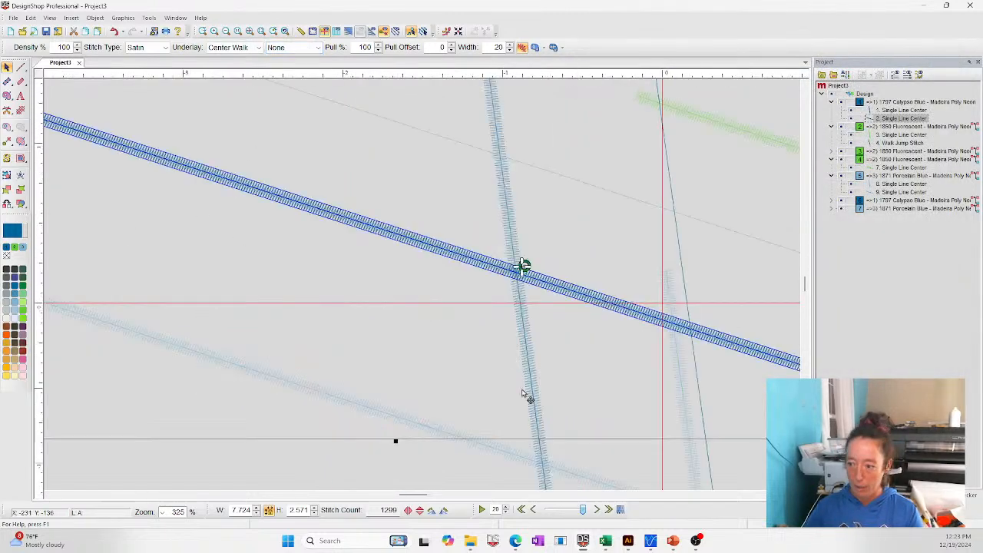
left_click(251, 31)
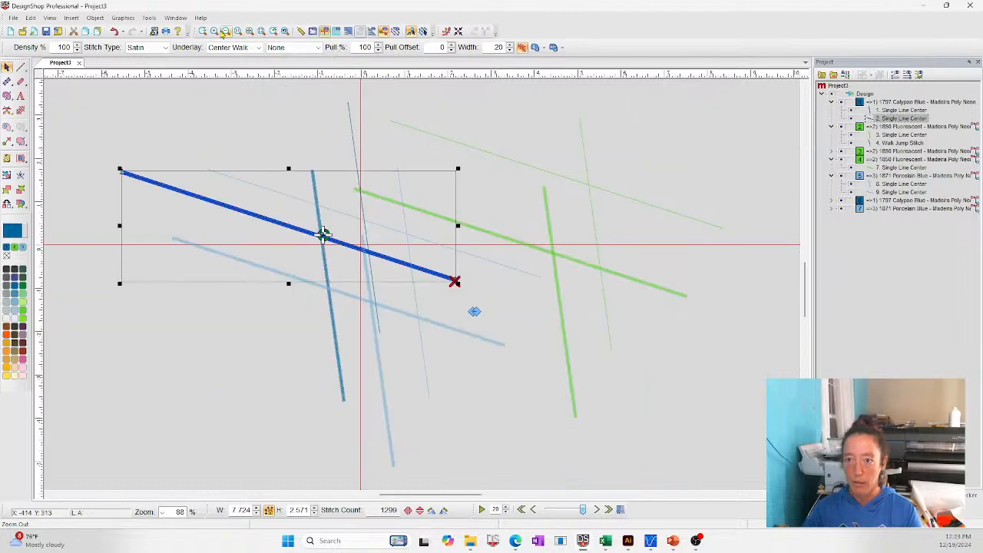
left_click_drag(474, 307, 415, 264)
right_click(368, 232)
left_click(395, 235)
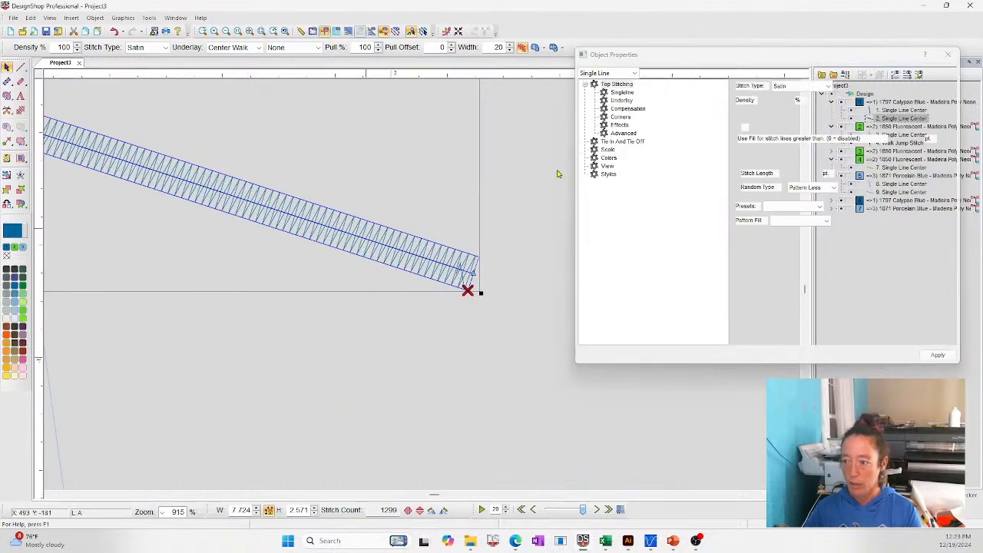
left_click(623, 141)
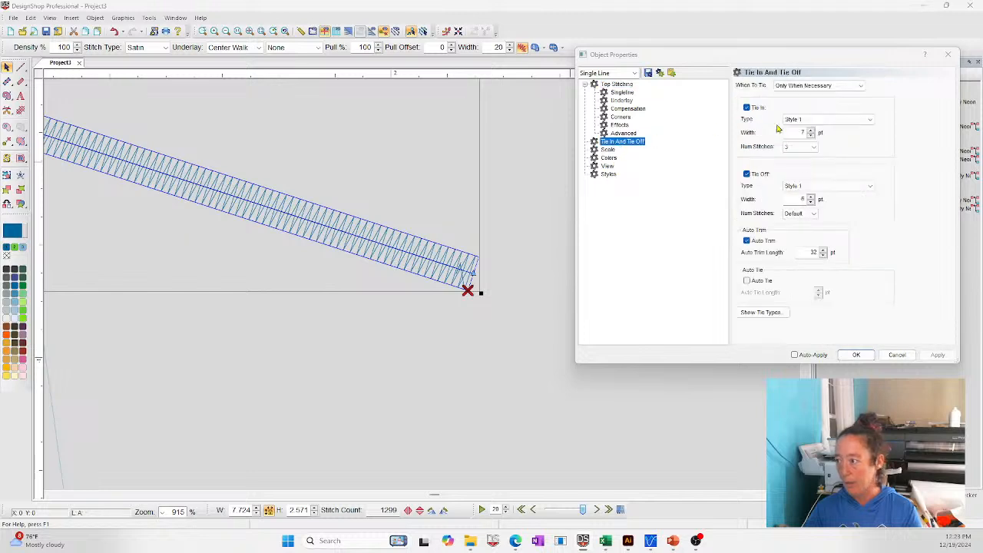
left_click(817, 189)
left_click(807, 227)
left_click(857, 355)
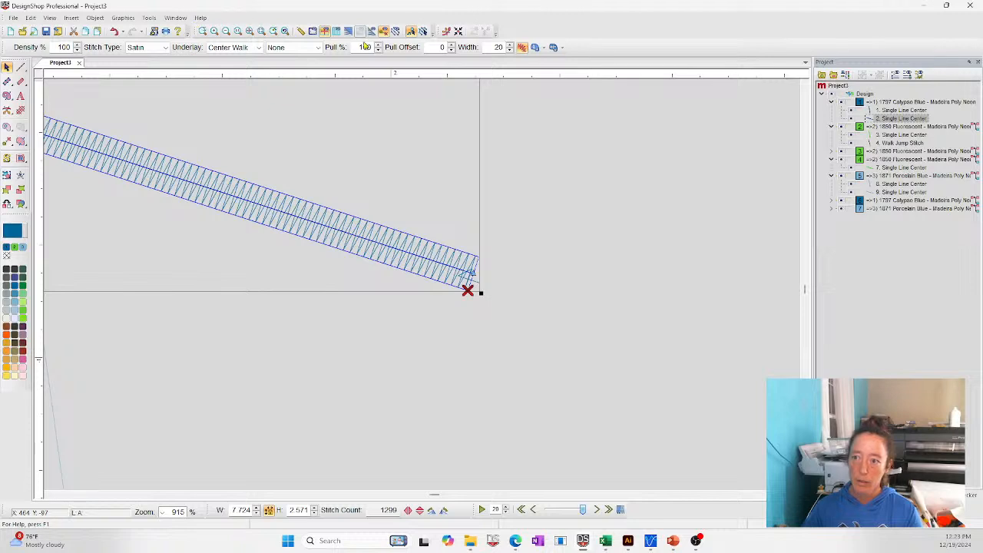
Step: Show the stitches in 3D and move the dark-blue line's exit point slightly inward from its end
left_click(349, 31)
left_click(496, 347)
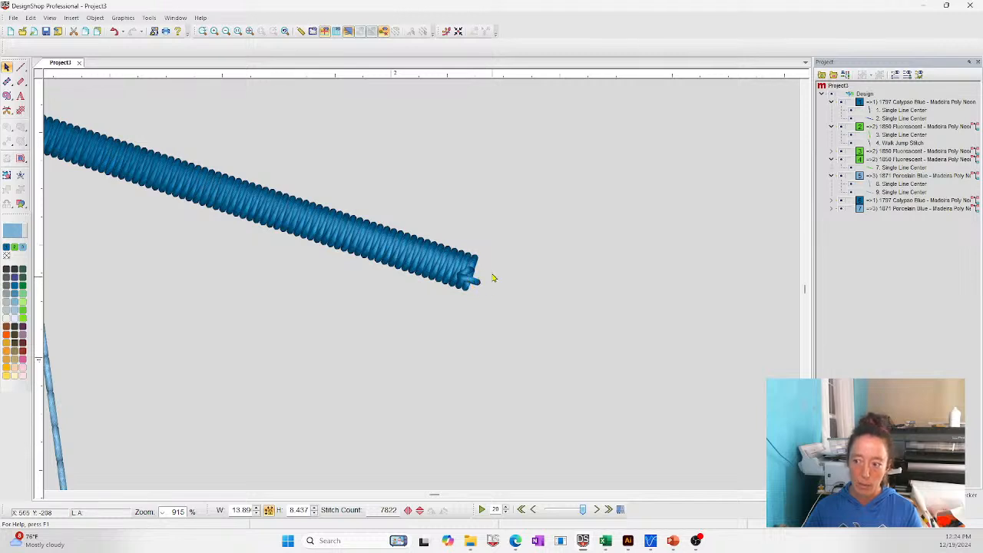
left_click(459, 288)
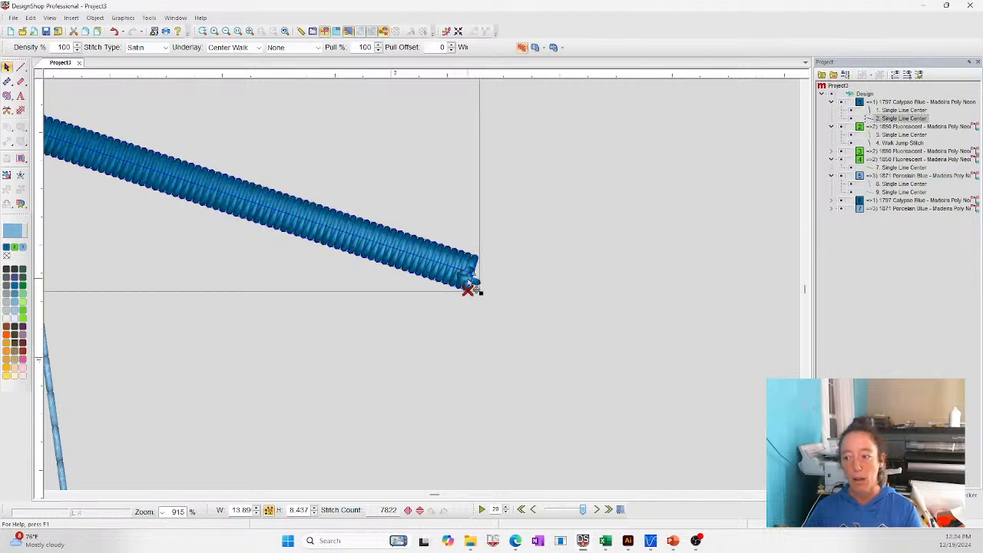
left_click_drag(444, 274, 456, 254)
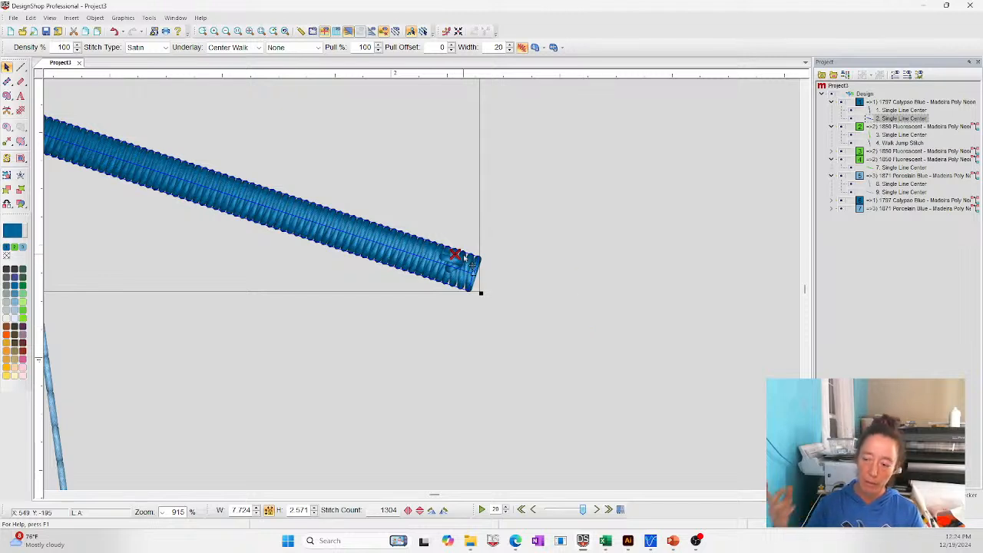
Step: Set the dark-blue line's tie-off type back to Style 1
right_click(360, 245)
left_click(393, 251)
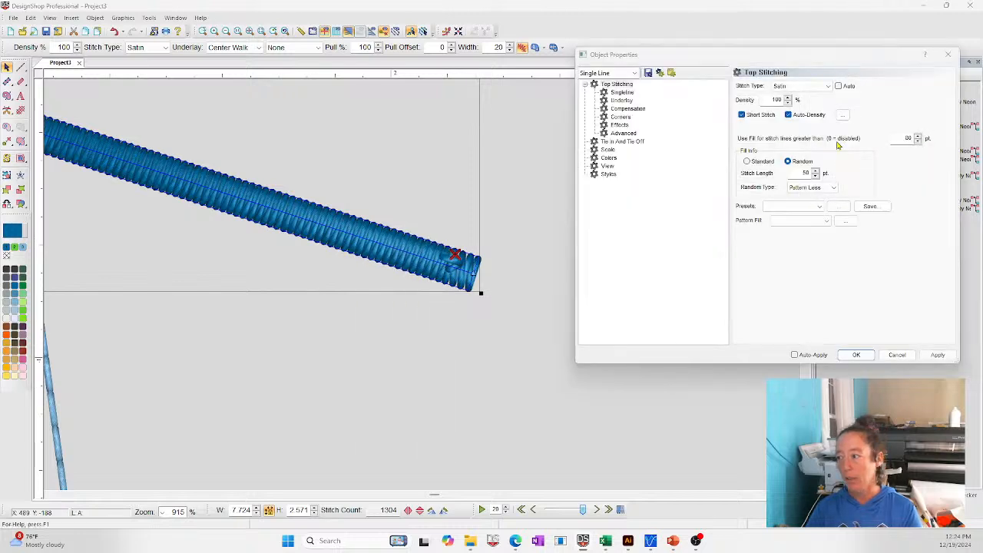
left_click(621, 141)
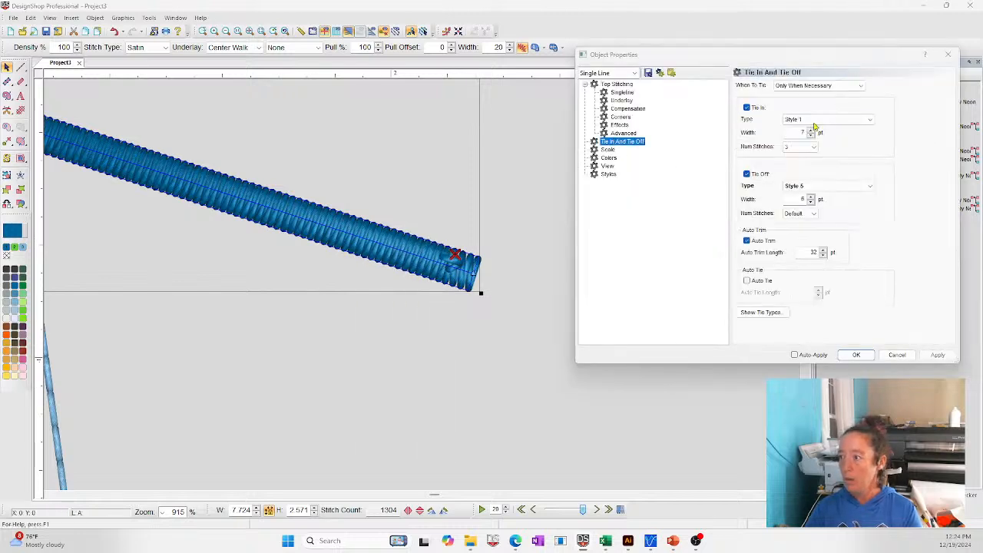
left_click(796, 186)
left_click(799, 194)
left_click(936, 356)
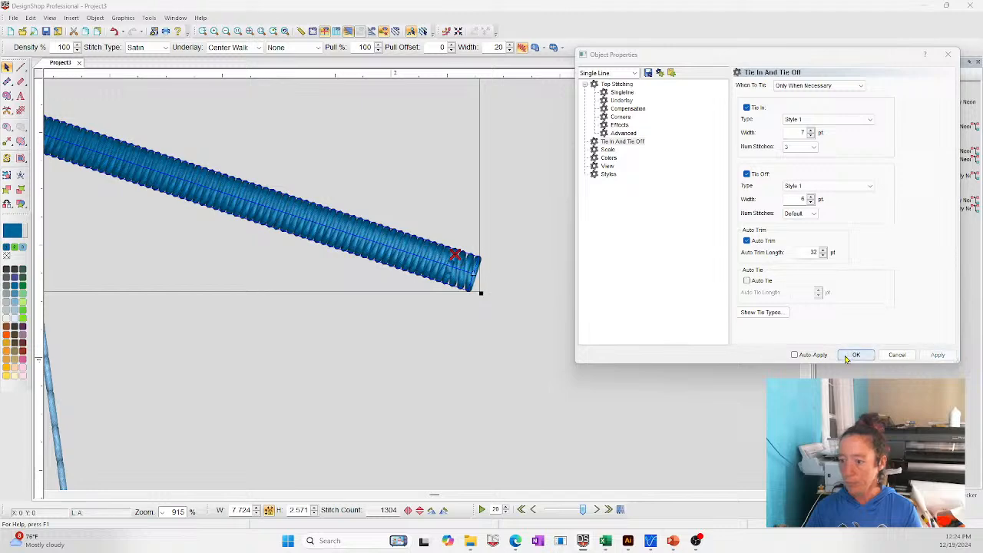
left_click(856, 355)
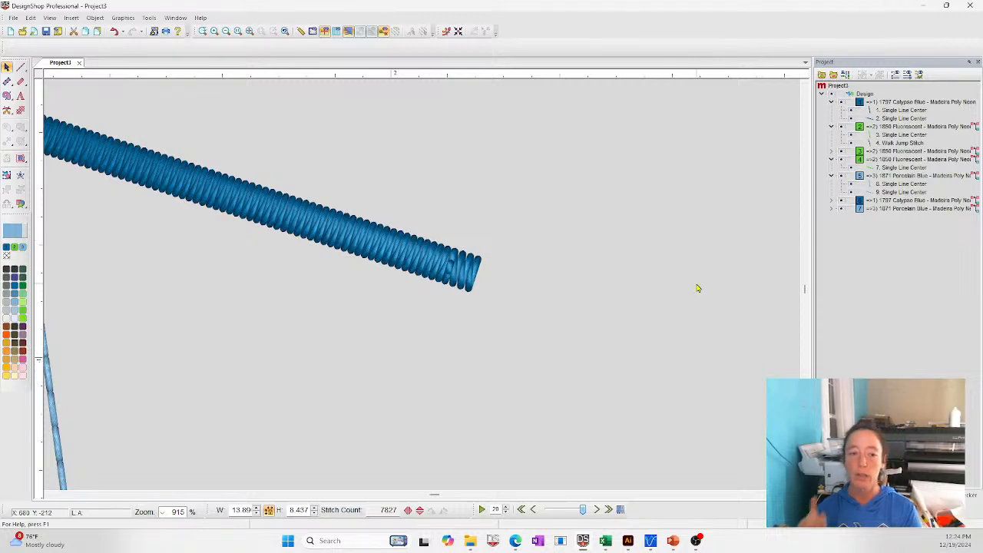
Step: Examine the dark-blue line's tie-in, tie-off and auto trim length settings, leaving the properties without changes
left_click(338, 232)
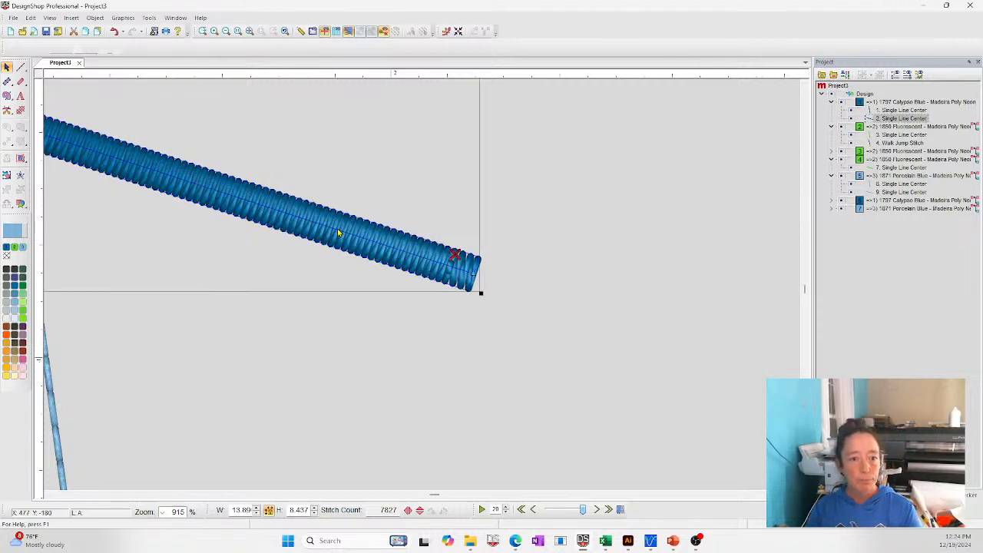
right_click(374, 183)
left_click(407, 189)
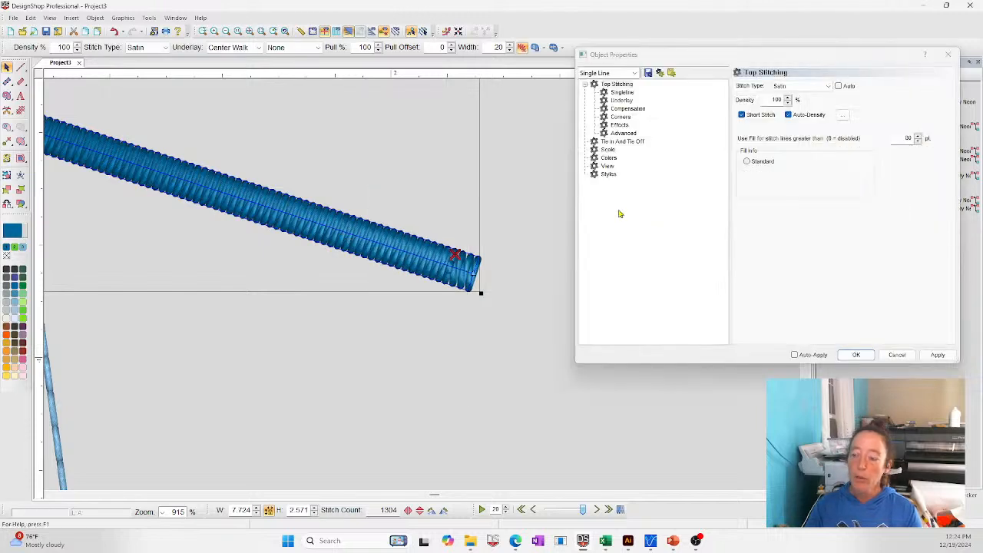
left_click(623, 142)
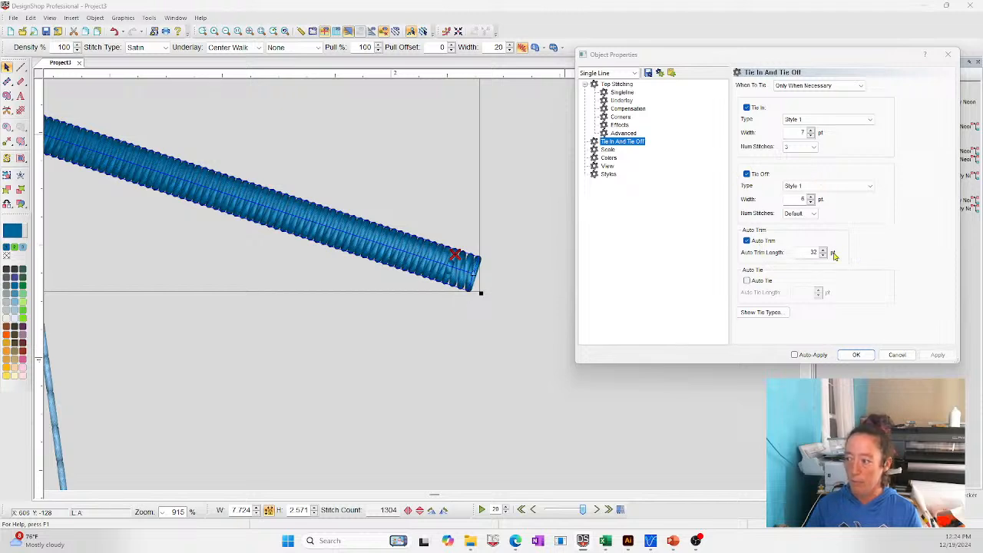
left_click(896, 354)
Step: Draw a short angled Single Line, about 0.48 by 0.31 in, just beyond the end of the dark-blue line
left_click(203, 31)
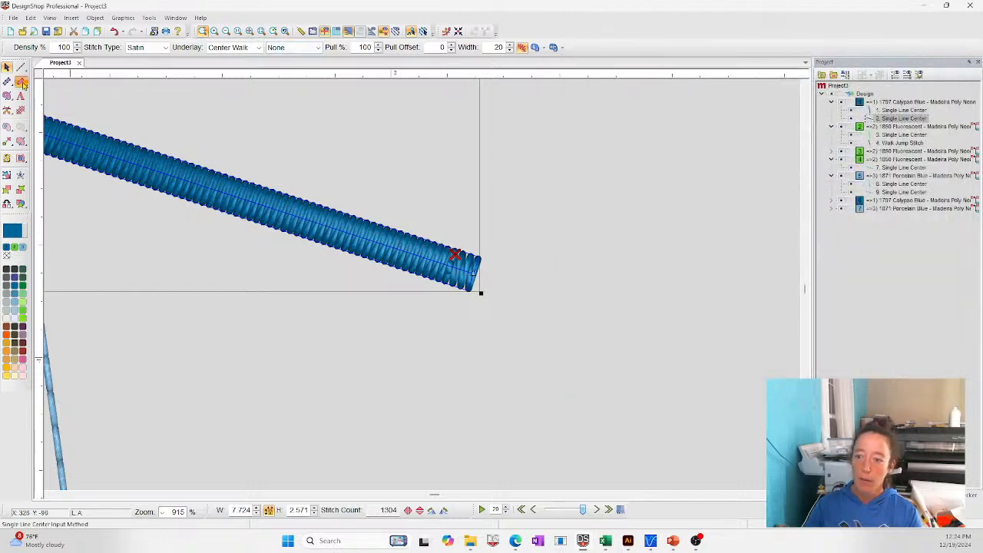
left_click(20, 81)
left_click_drag(507, 249, 707, 144)
key("Return")
key("Return")
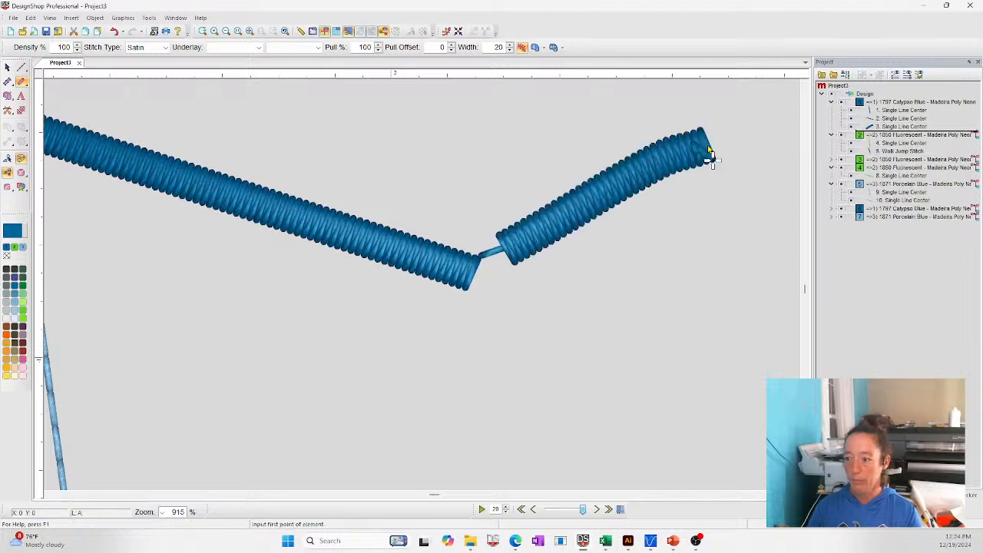
Step: Select the short new line and measure the connecting stitch between it and the long dark-blue line
left_click(896, 120)
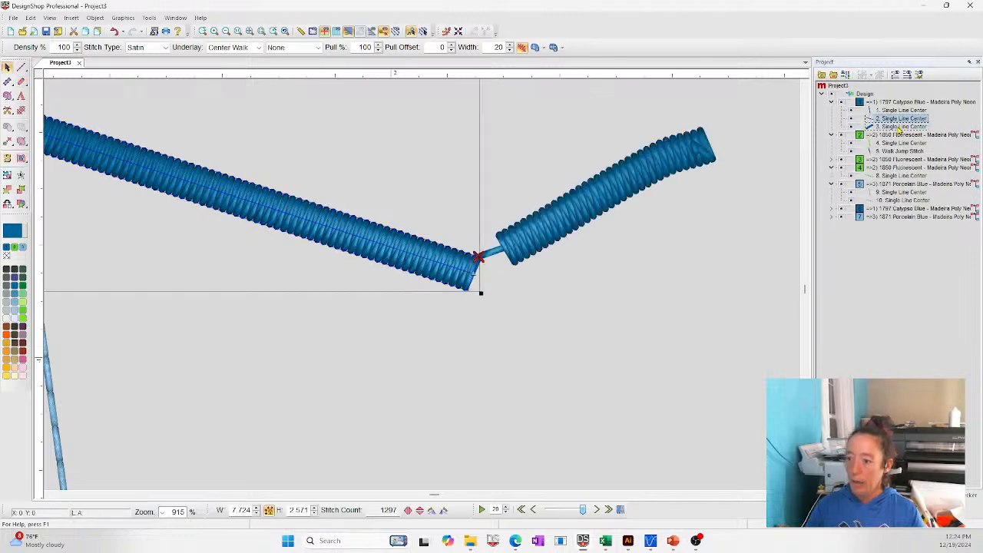
left_click(899, 127)
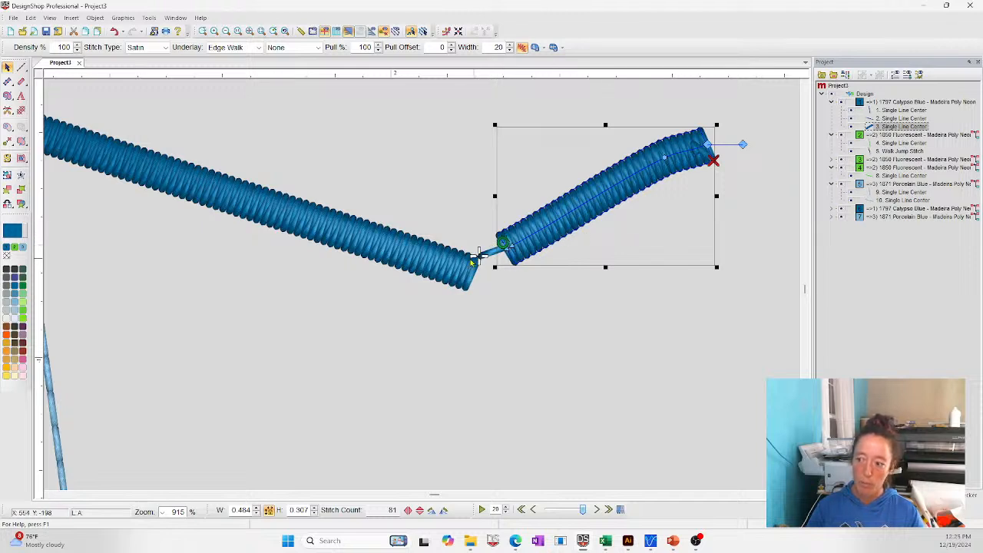
left_click(250, 31)
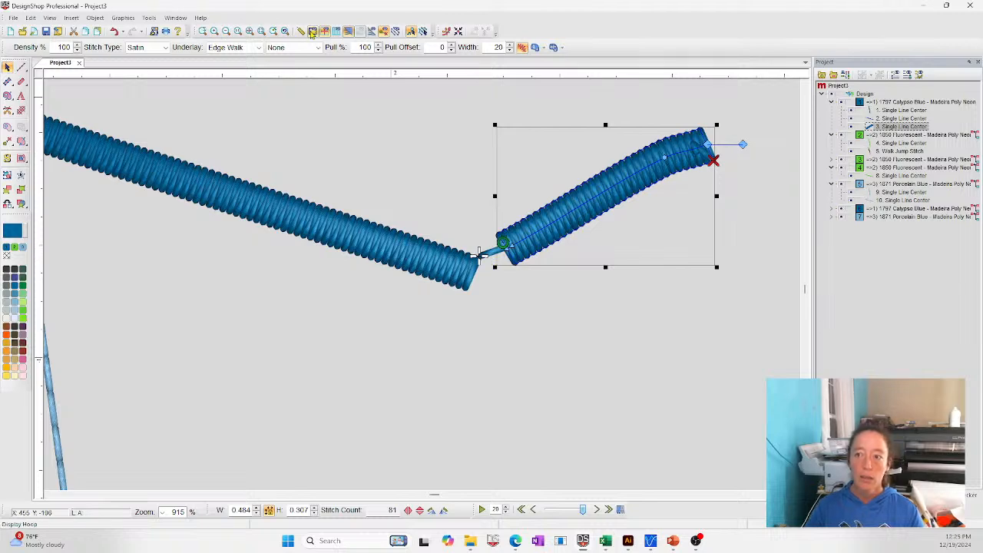
left_click(313, 31)
left_click(203, 32)
left_click_drag(430, 267, 484, 293)
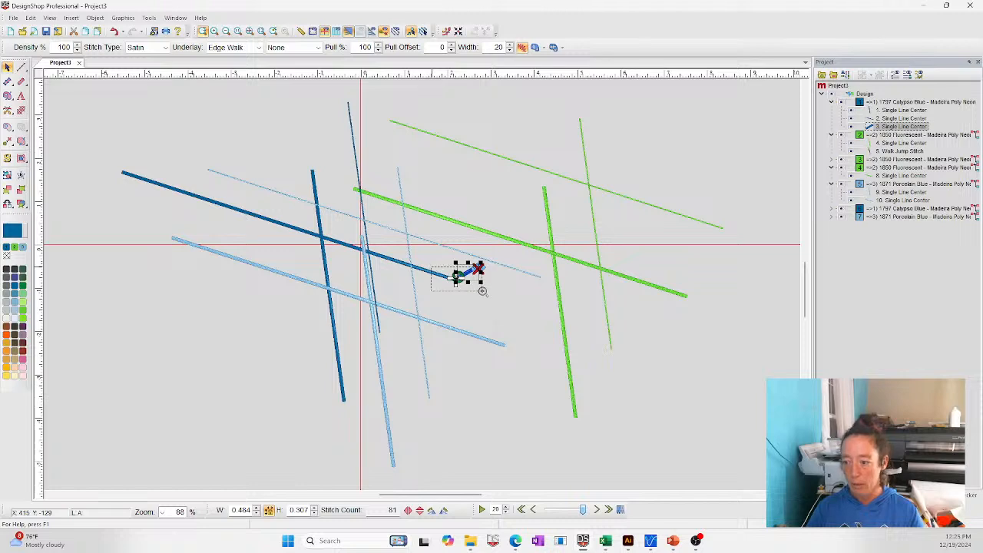
left_click(301, 31)
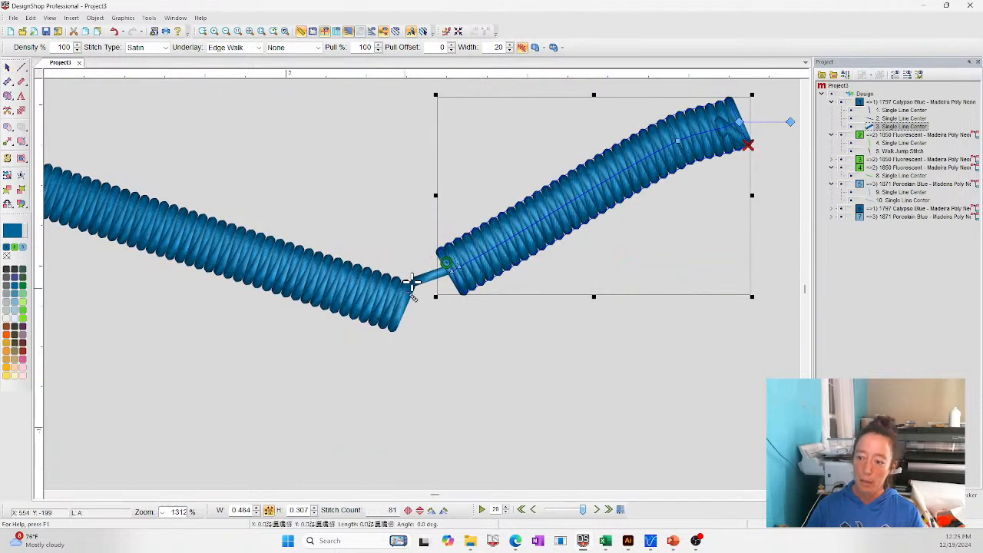
left_click_drag(413, 284, 450, 264)
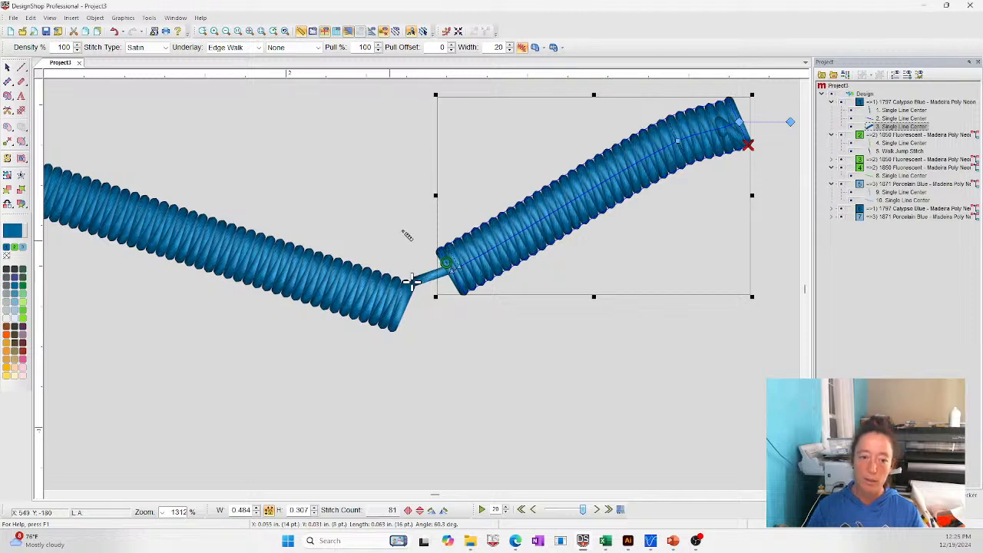
Step: Set the auto trim length of the short dark-blue line to 64 pt
right_click(884, 132)
left_click(895, 140)
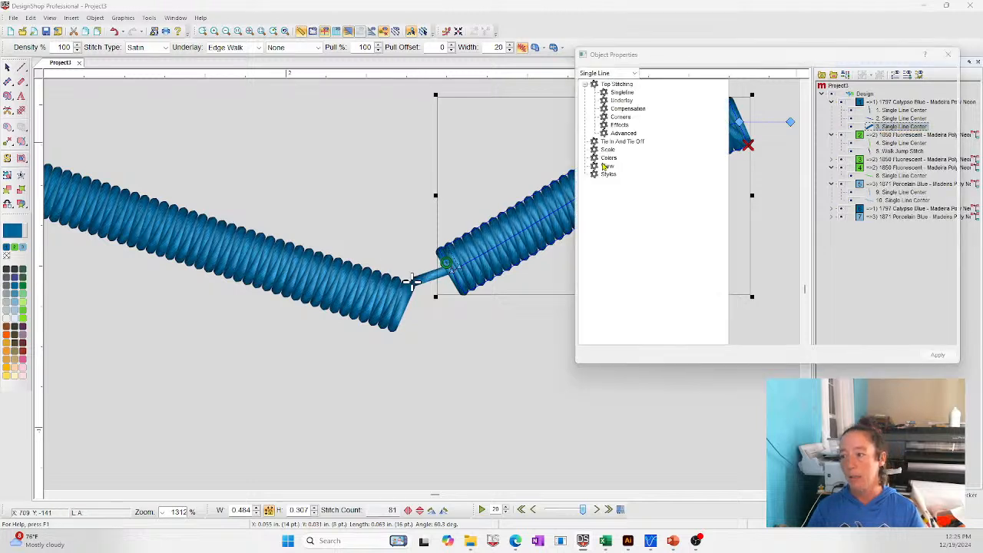
left_click(625, 142)
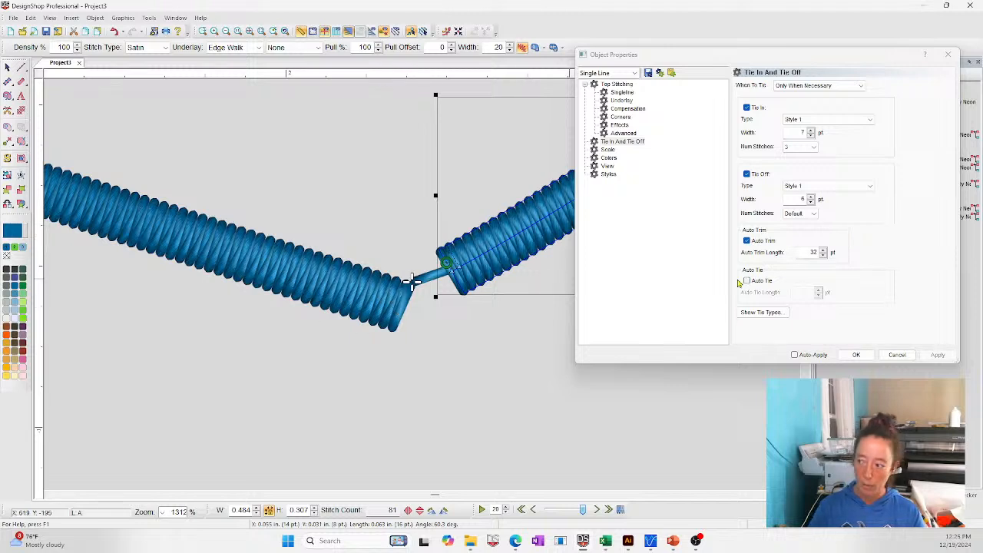
double_click(800, 255)
type("64")
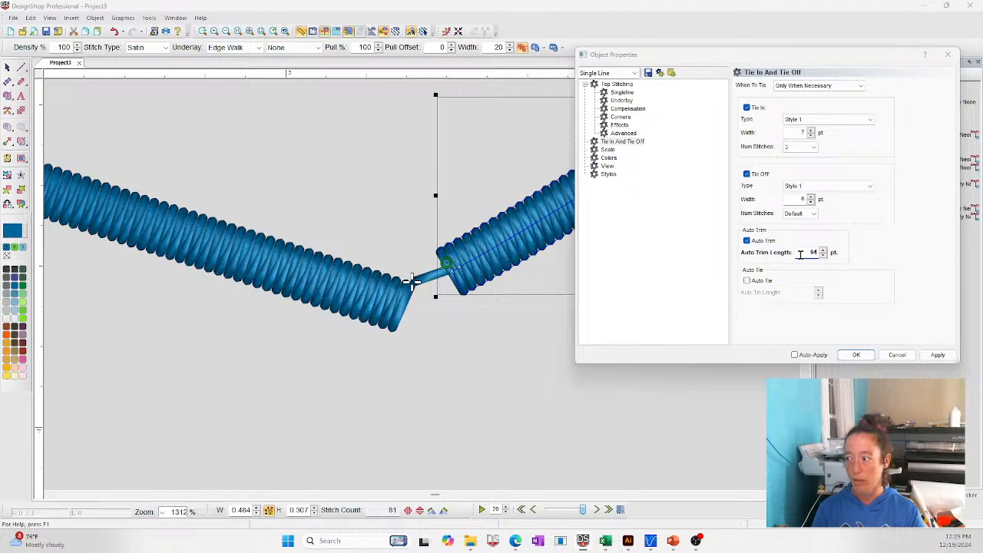
left_click(856, 356)
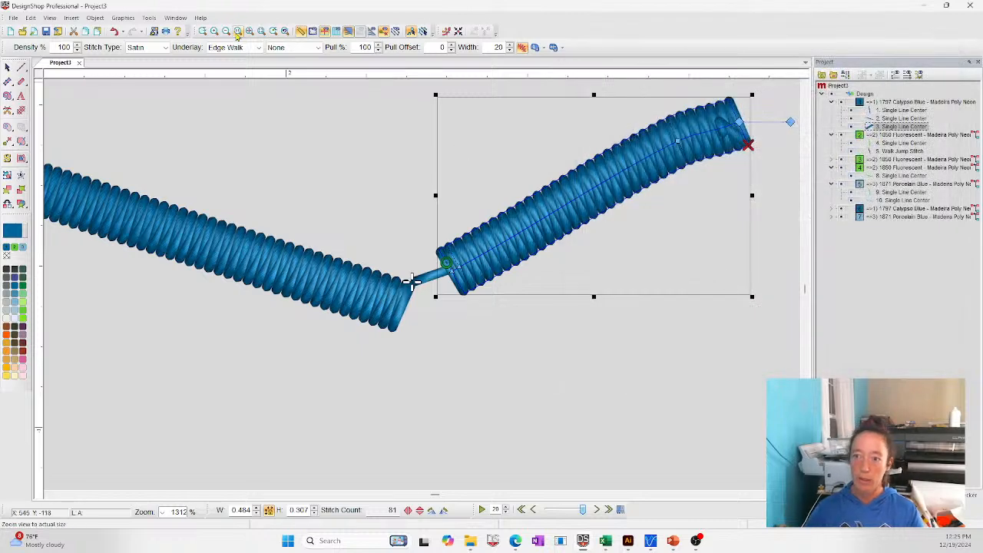
Step: Move the short dark-blue line farther from the end of the long one and insert auto trims in the design
left_click(261, 32)
left_click(203, 32)
left_click_drag(434, 251, 517, 311)
left_click(392, 367)
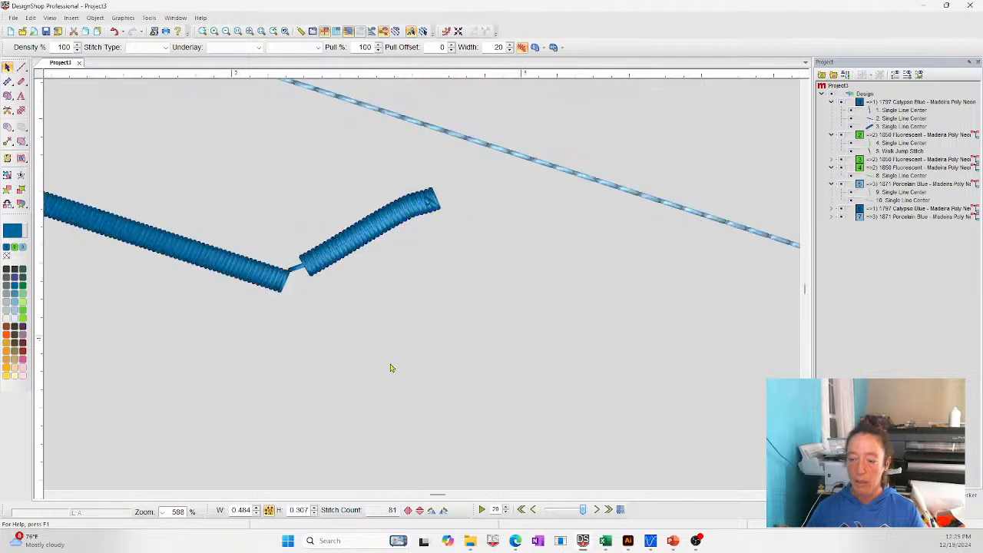
left_click(353, 238)
left_click_drag(364, 212, 387, 201)
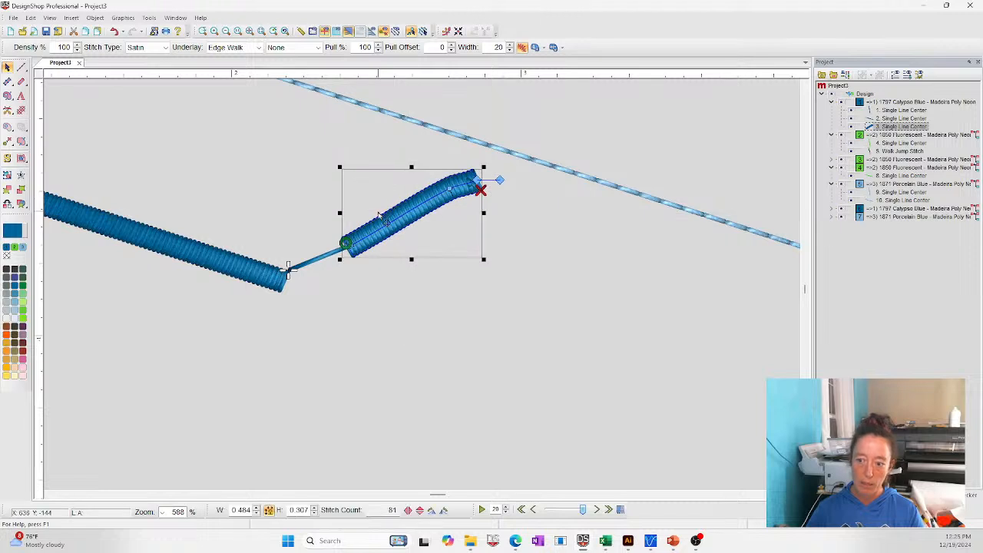
left_click(447, 32)
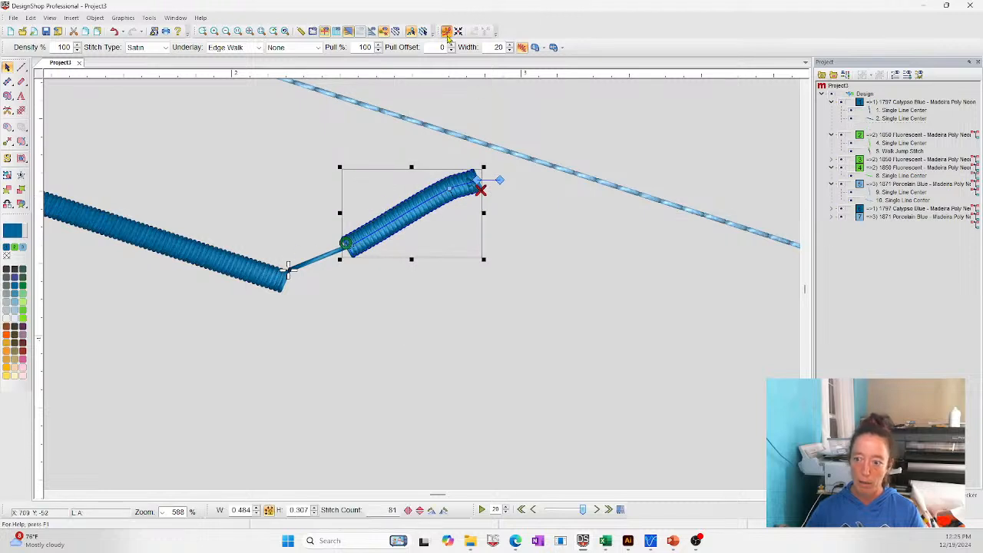
left_click(531, 354)
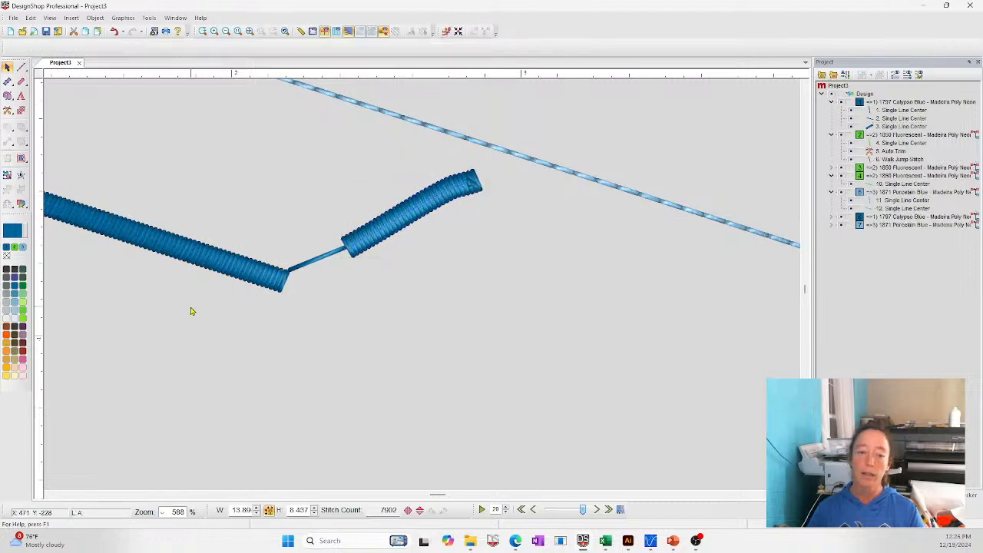
Step: Set the auto trim length of the short and the long dark-blue line to 20 pt
left_click(402, 220)
right_click(389, 184)
left_click(454, 192)
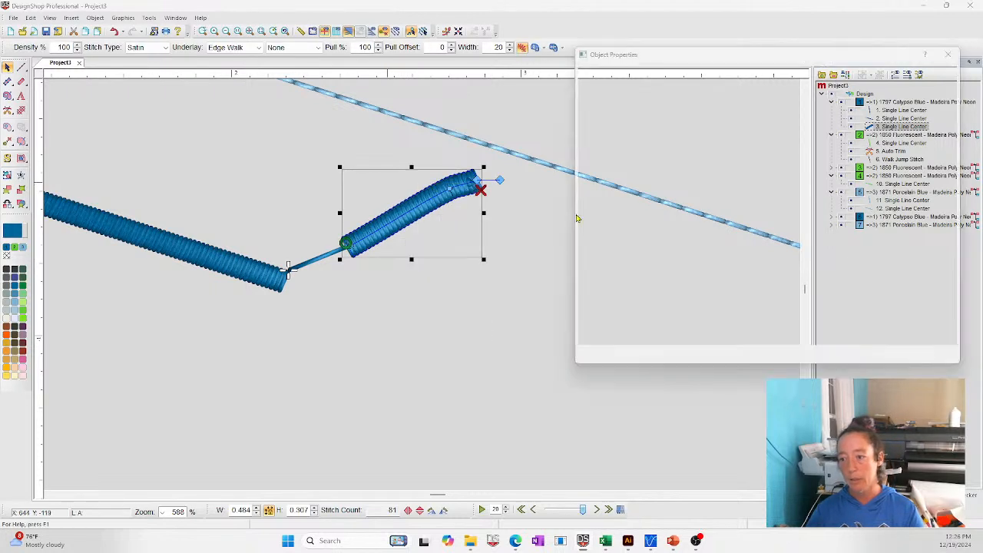
left_click(622, 141)
left_click(806, 252)
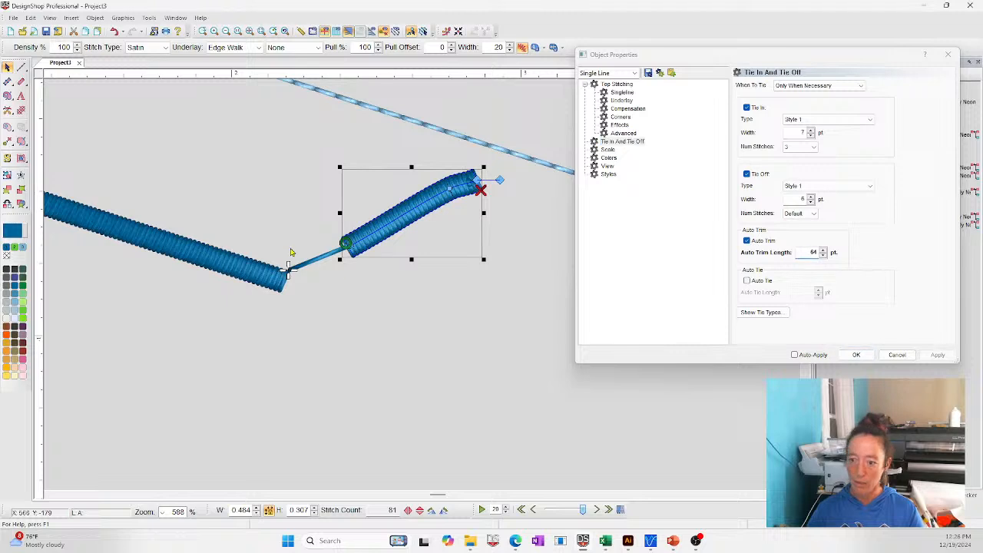
left_click(238, 267)
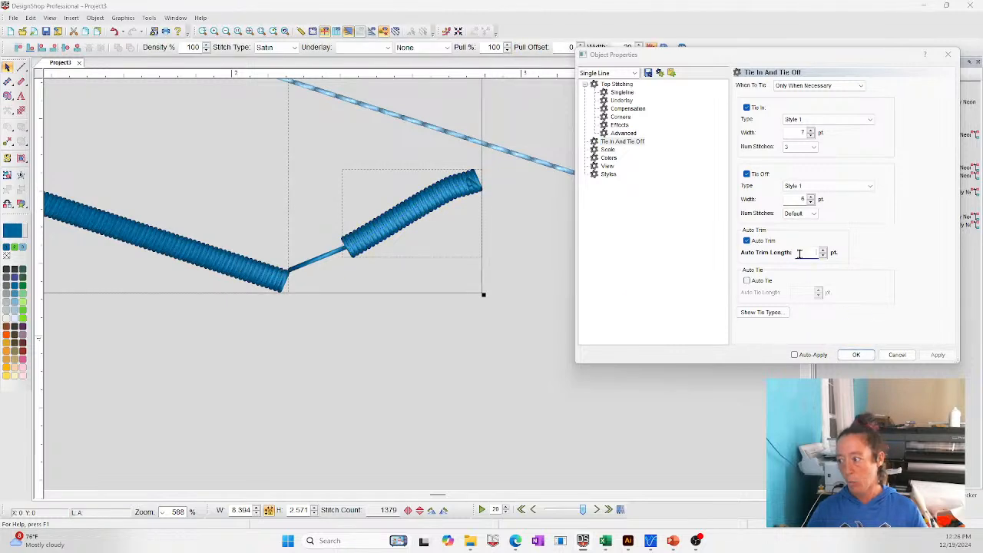
type("0")
key("Return")
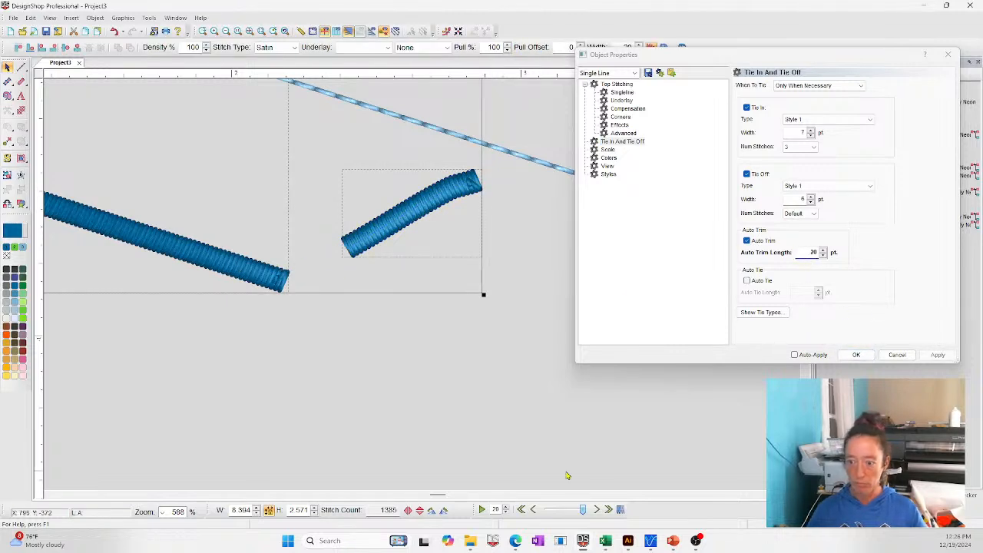
Step: Clear the line selection, examine the tie-in, tie-off and auto trim settings for all elements, and close the properties
left_click(470, 380)
key("ctrl+a")
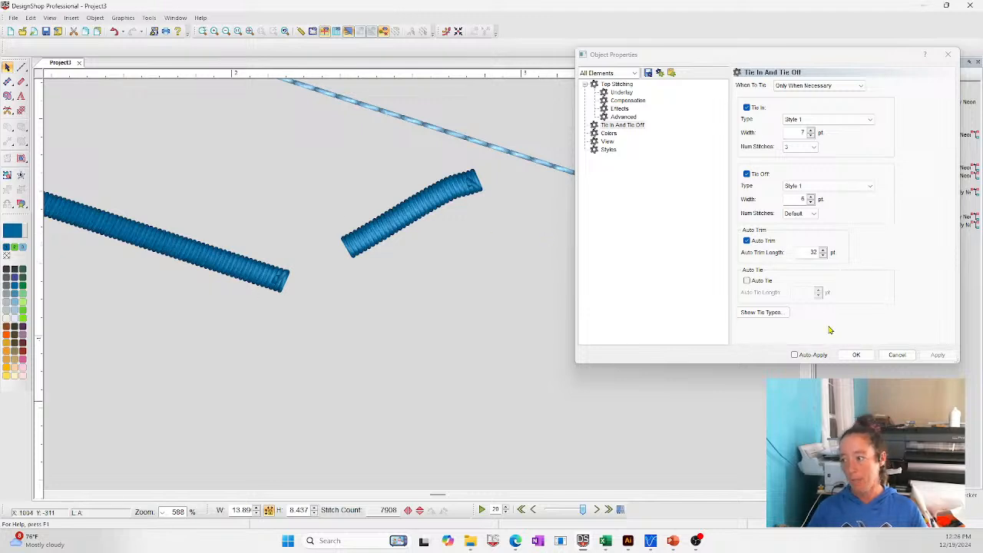
left_click(856, 355)
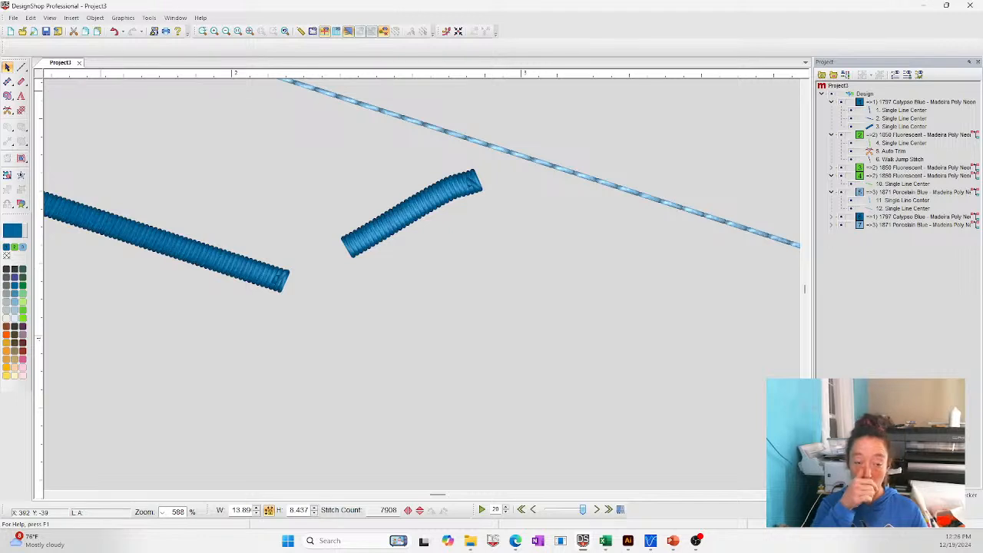
Step: Select the long and short dark-blue lines together and give both a longer auto trim length
left_click(892, 218)
left_click(877, 127)
key("Up")
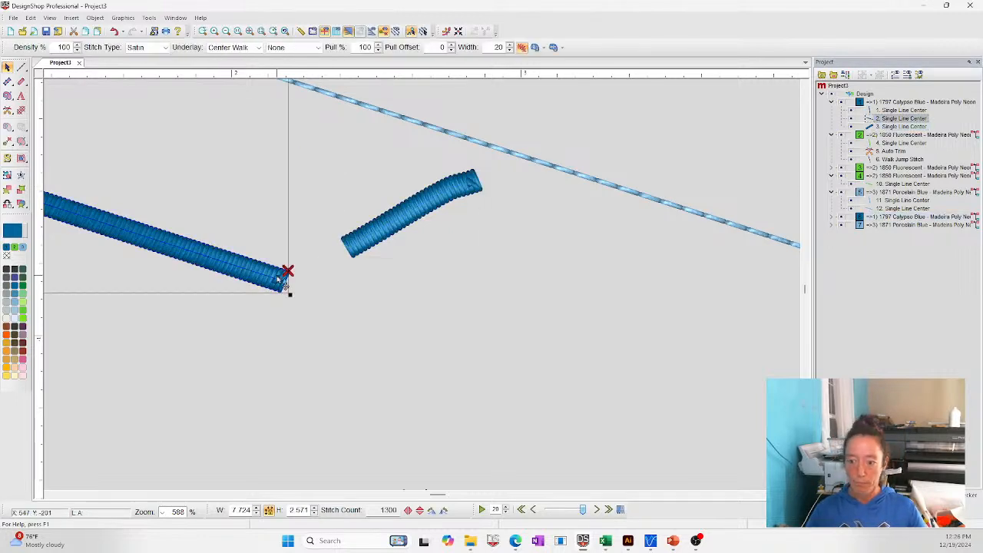
left_click(882, 127, "ctrl")
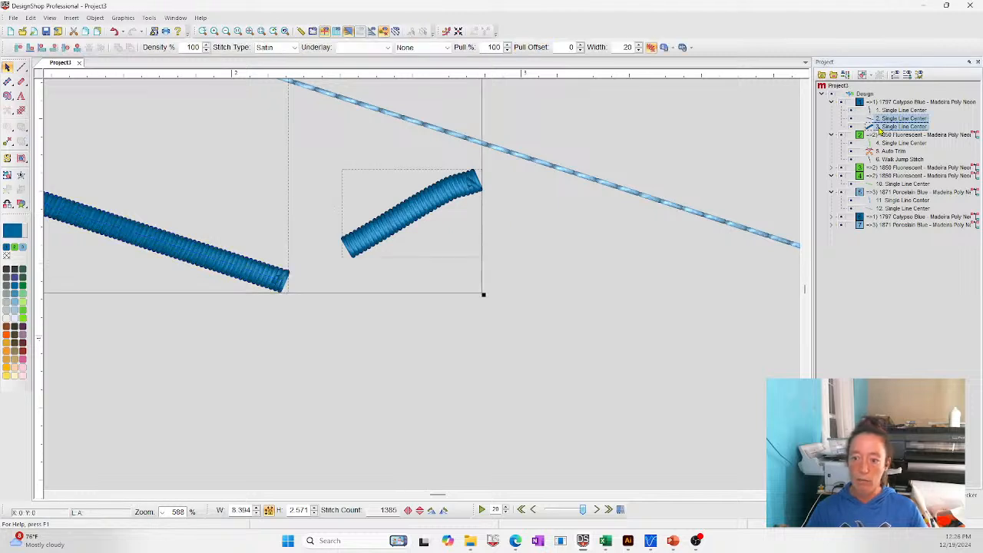
right_click(420, 207)
left_click(434, 218)
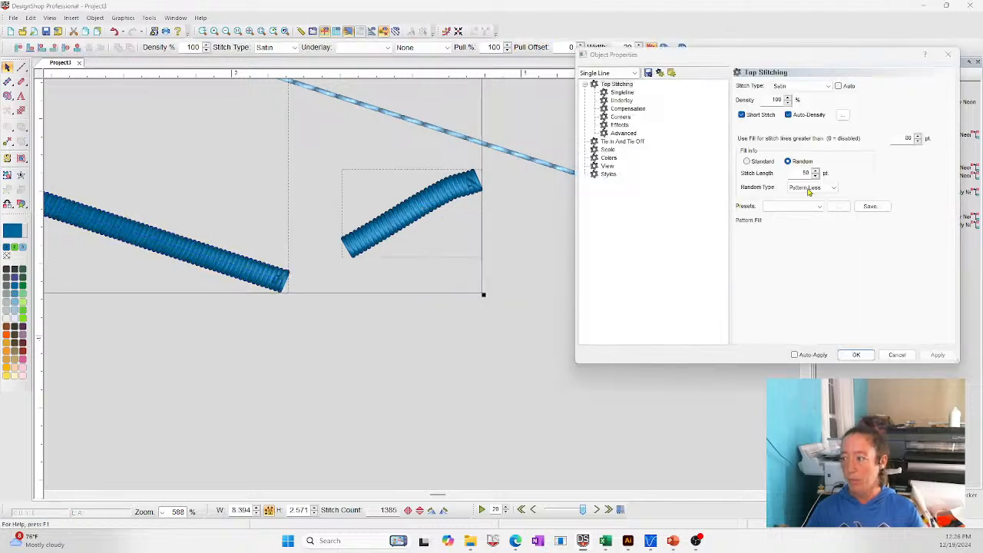
left_click(610, 149)
left_click(619, 141)
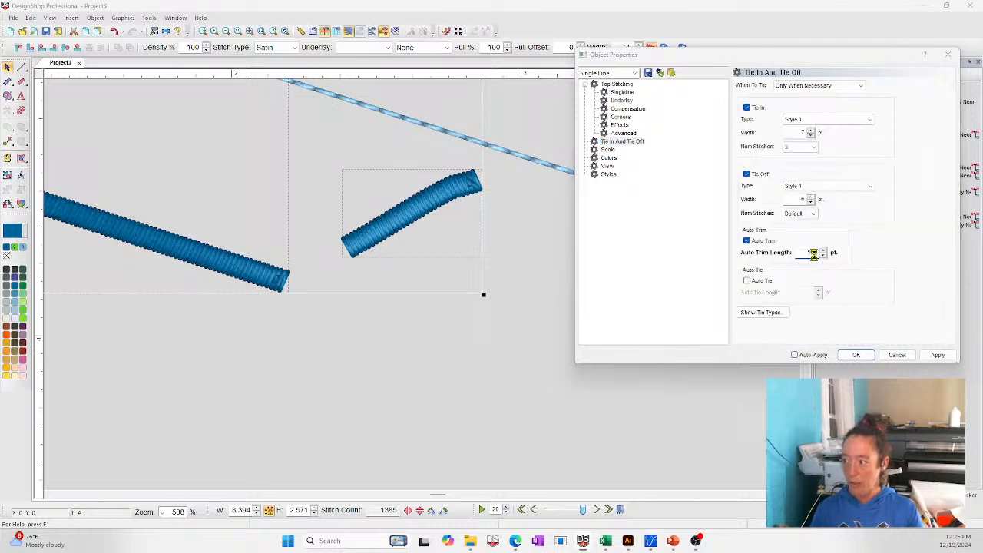
key("Return")
left_click(856, 355)
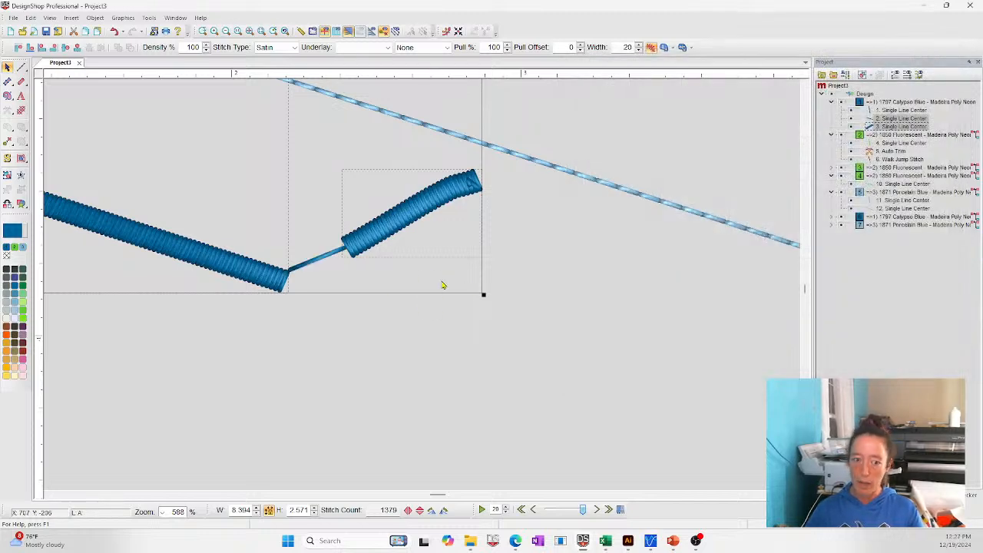
Step: Move the short line well away from the long line's end, and bring it partway back to shorten the gap
left_click(583, 322)
left_click(404, 224)
left_click_drag(392, 204, 472, 183)
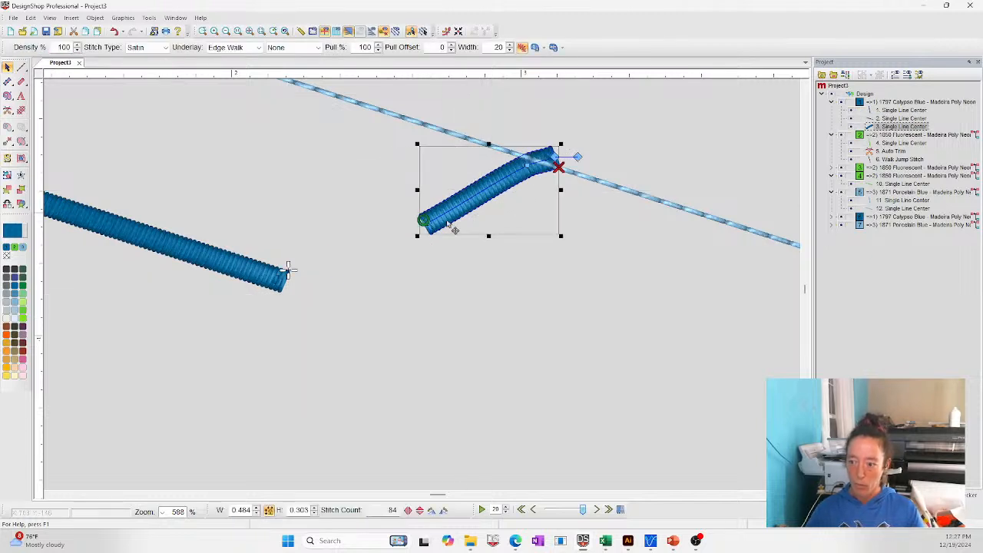
left_click_drag(435, 237, 401, 249)
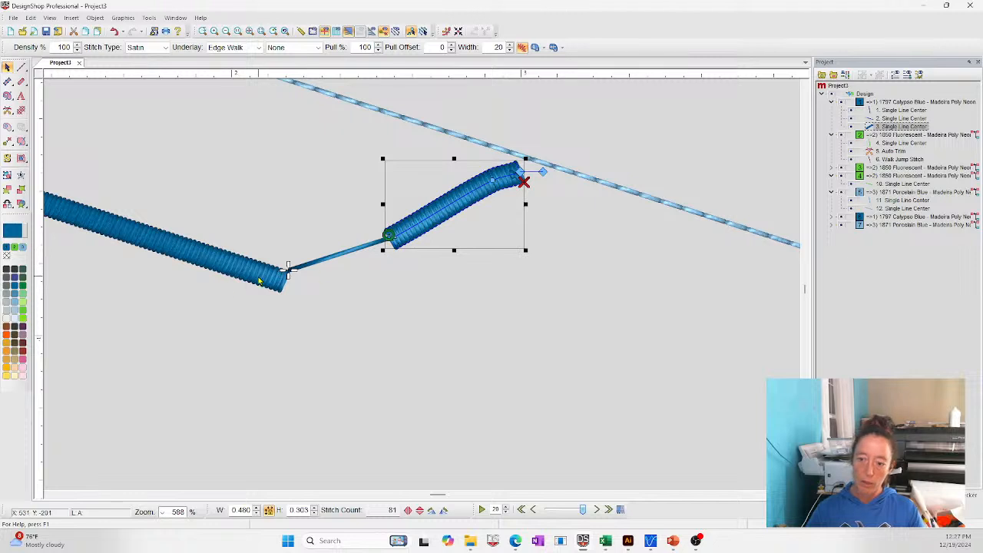
Step: Try to insert two single-point Jump walk stitches after the long dark-blue line, in the gap before the short line
left_click(883, 119)
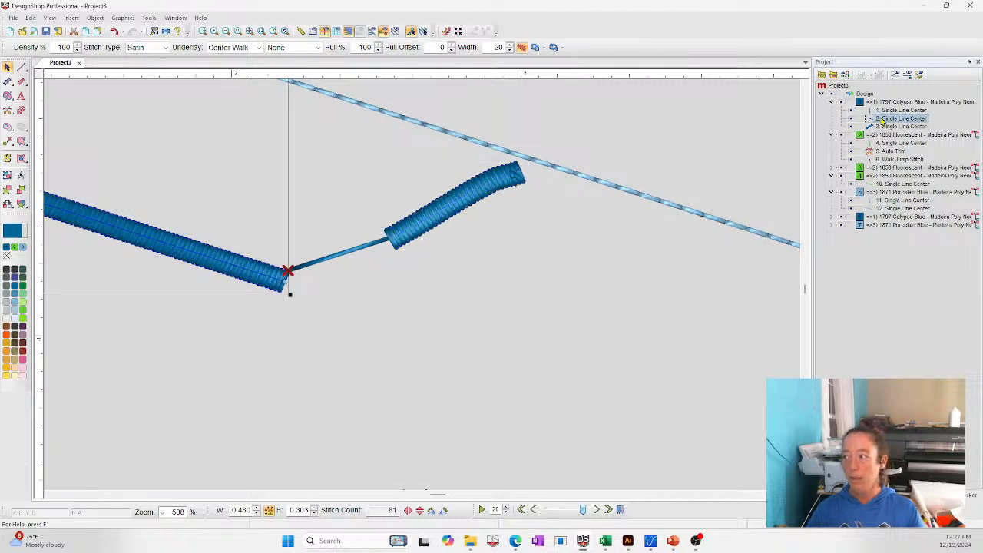
left_click(21, 67)
left_click(64, 49)
left_click(66, 74)
left_click(320, 261)
key("Return")
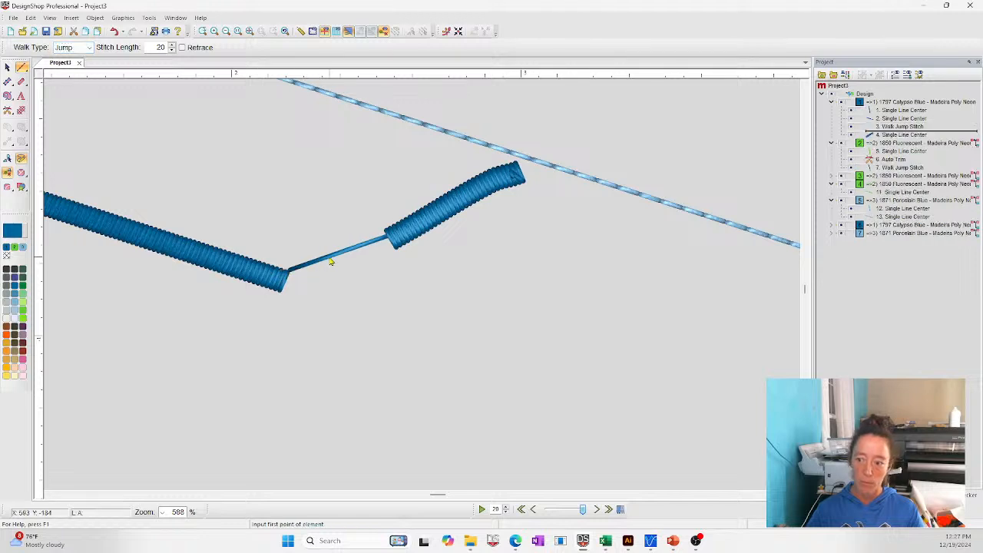
left_click(330, 258)
key("Return")
Step: Delete the two single-point walk jump stitches between the dark-blue lines
left_click(903, 126)
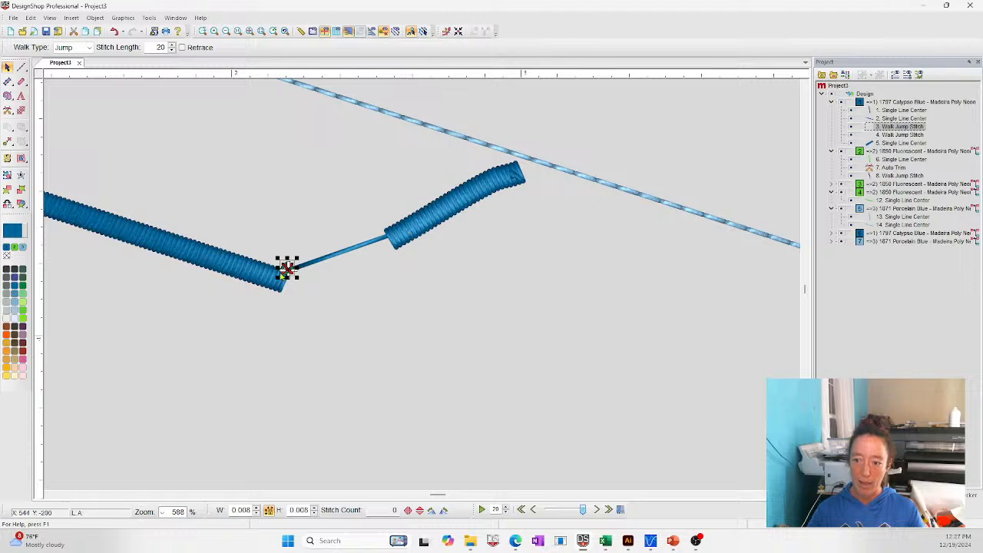
left_click(907, 135, "ctrl")
key("Delete")
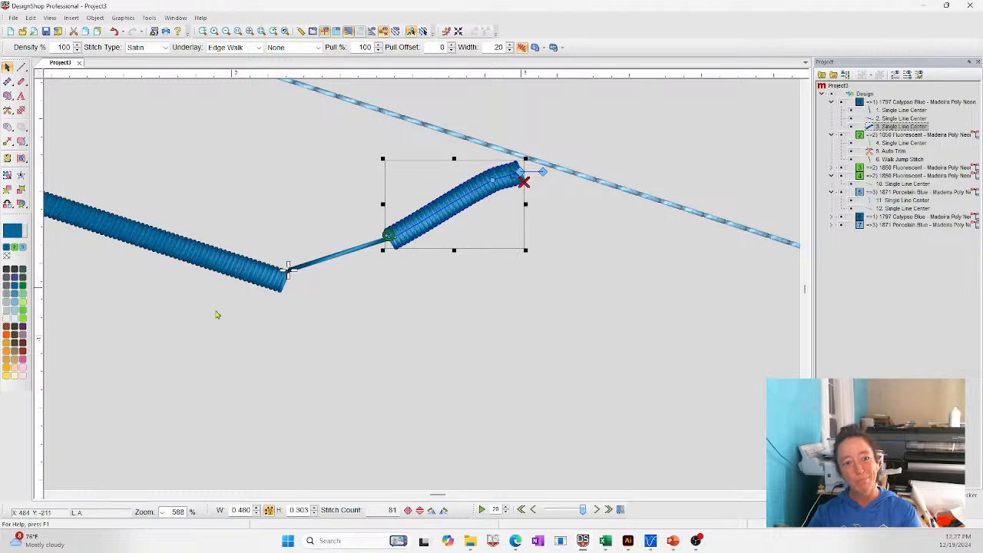
Step: Draw a Jump walk from the long line's end to the short line's start, and undo it
left_click(909, 119)
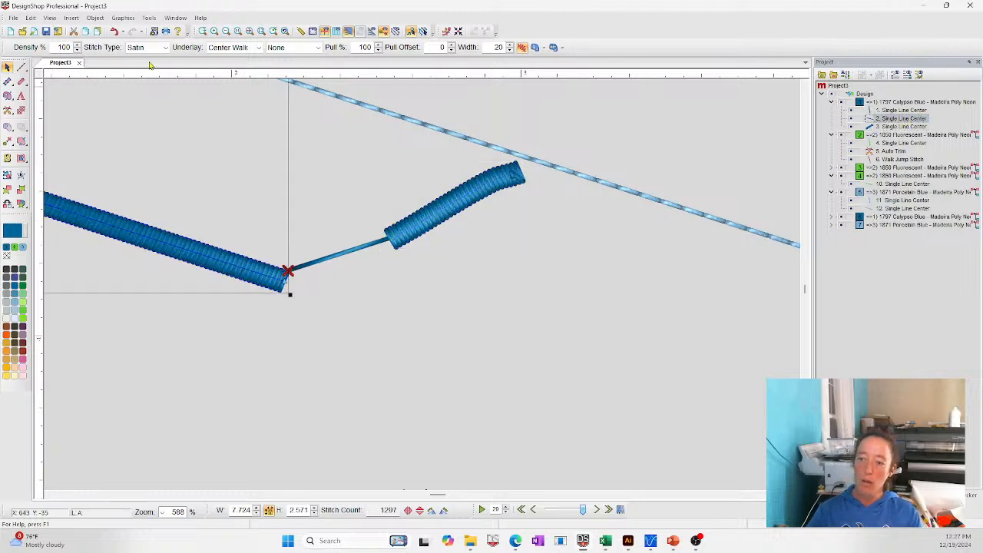
left_click(21, 67)
left_click(288, 270)
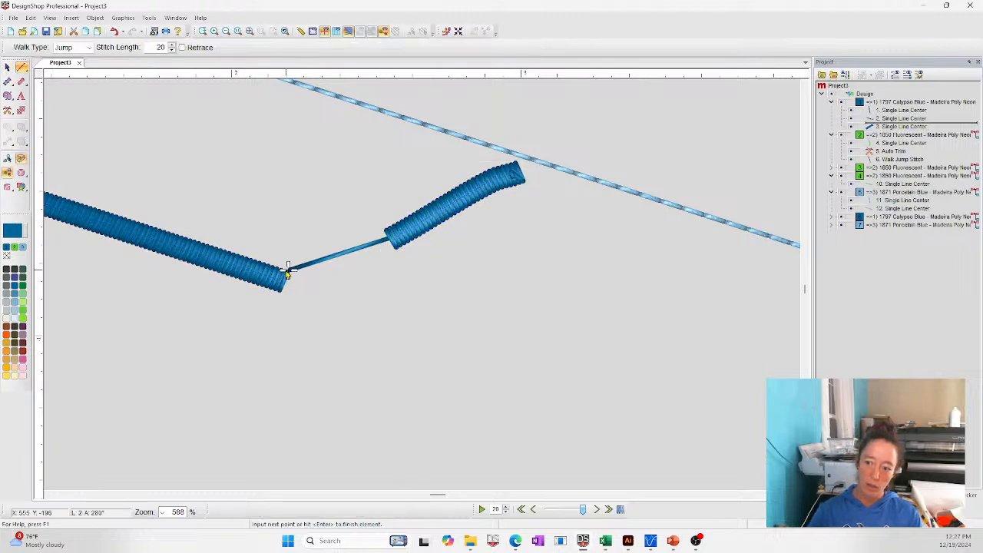
left_click(390, 239)
key("Return")
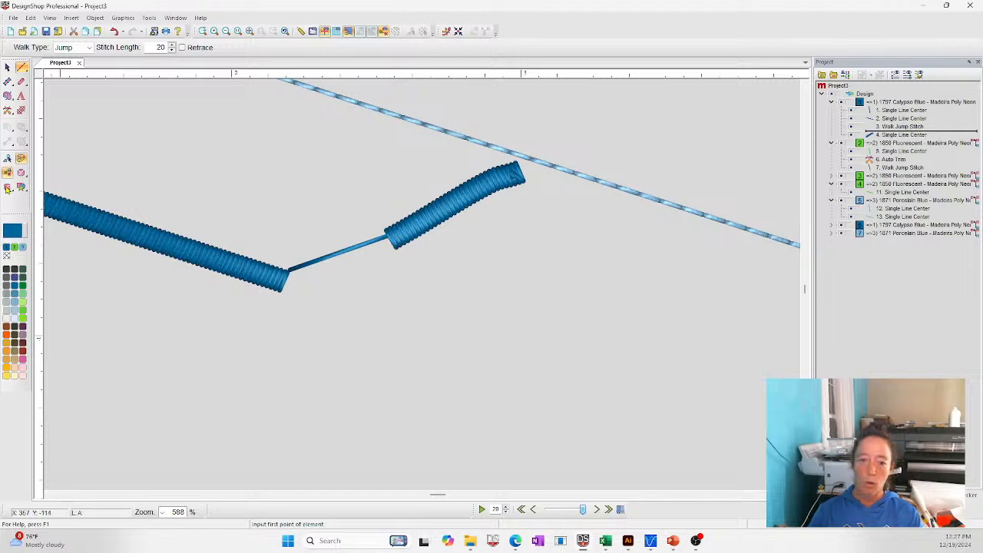
key("ctrl+z")
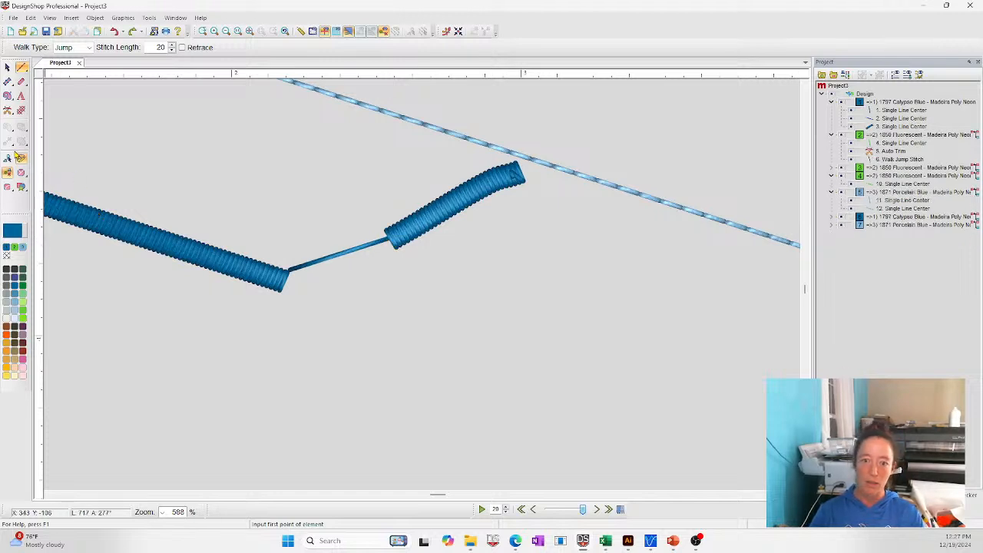
Step: Redraw the Jump walk stitch from the end of the long dark-blue line to the start of the short one
left_click(287, 270)
left_click(391, 238)
key("Return")
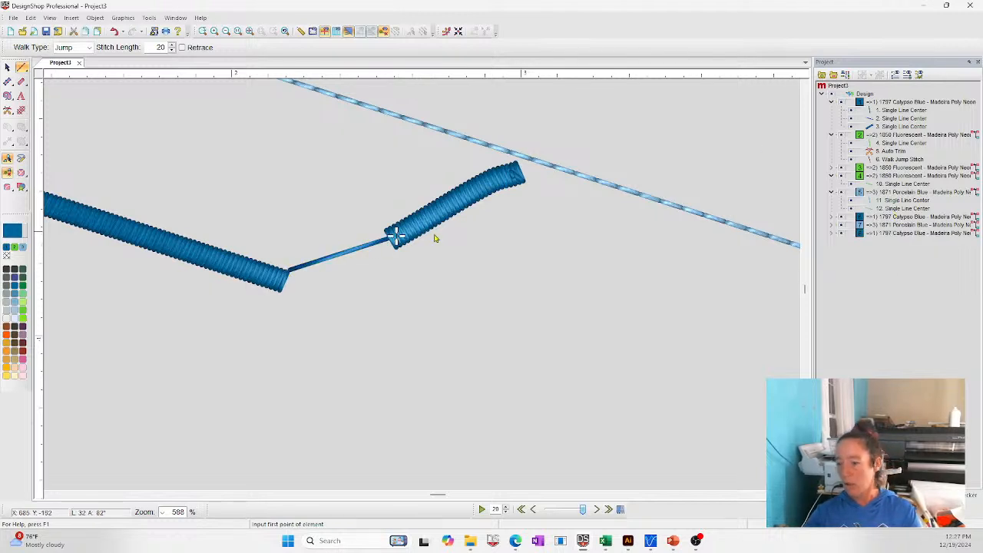
Step: Insert a Normal walk stitch after the long dark-blue line, bridging the gap to the start of the short line
left_click(890, 120)
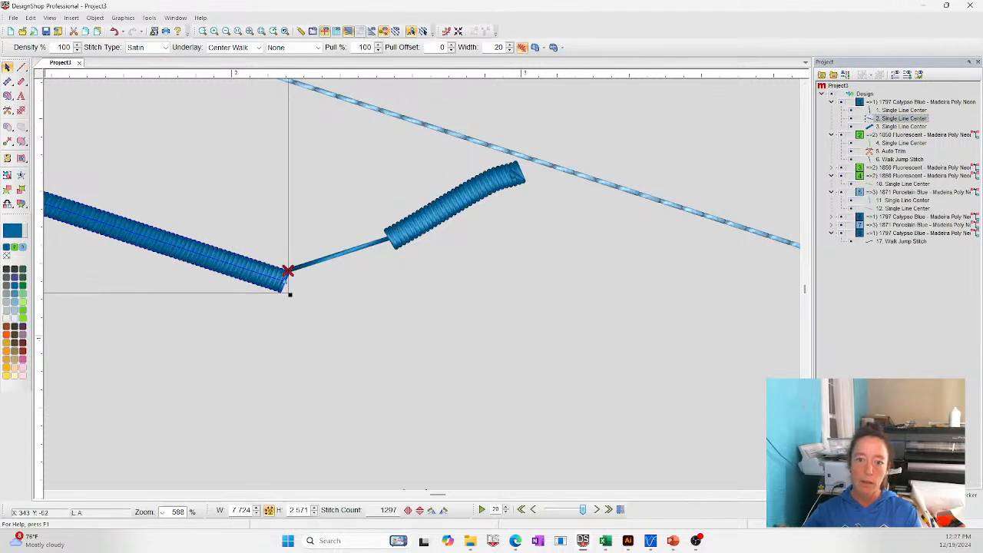
left_click(22, 68)
left_click(73, 47)
left_click(65, 57)
left_click(288, 269)
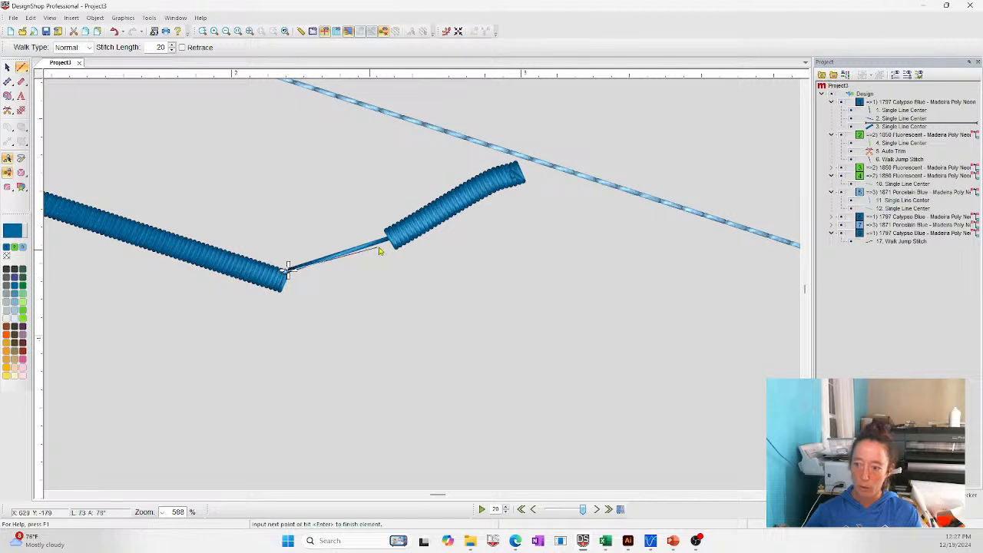
left_click(390, 235)
key("Return")
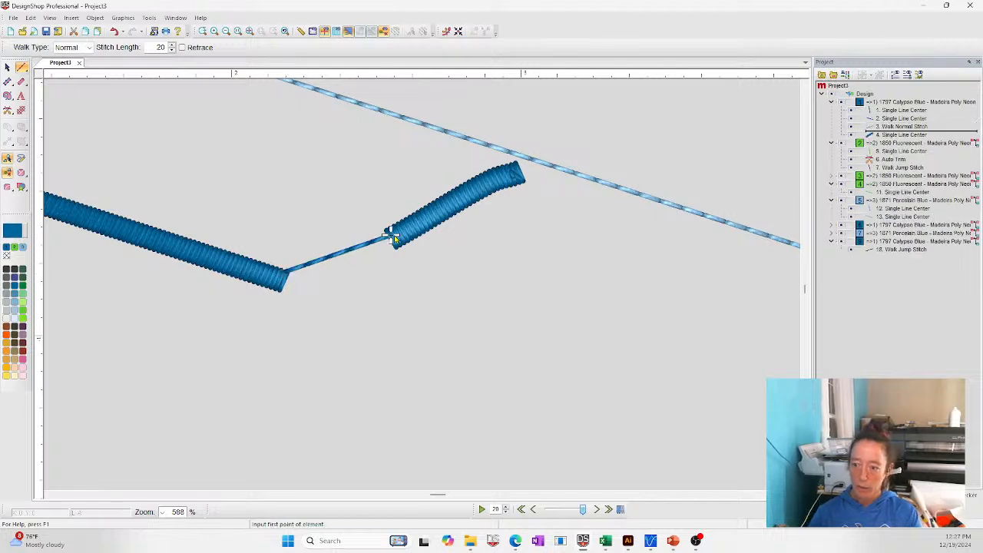
Step: Set the stitch length of the Normal walk stitch bridging the two dark-blue lines to 45
left_click(902, 126)
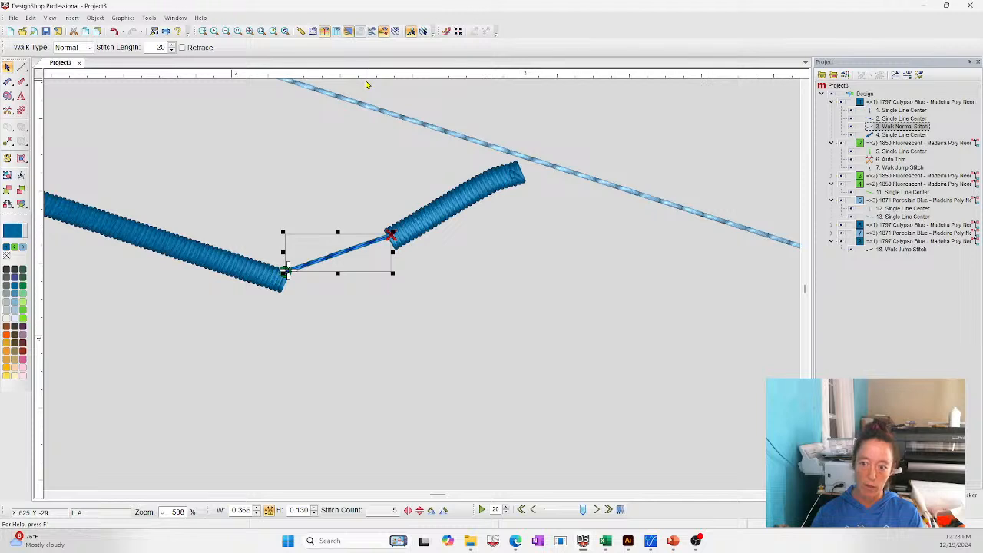
double_click(157, 49)
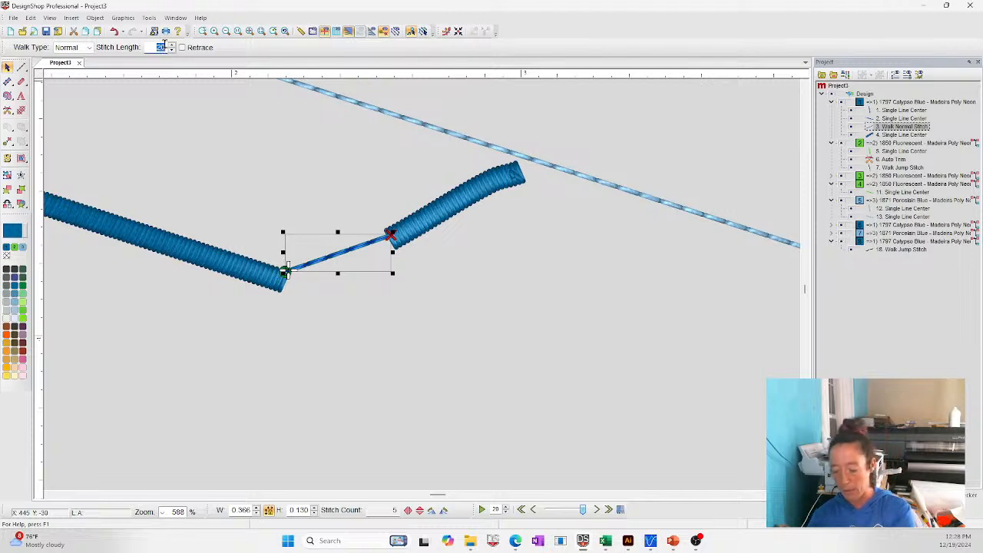
key("Return")
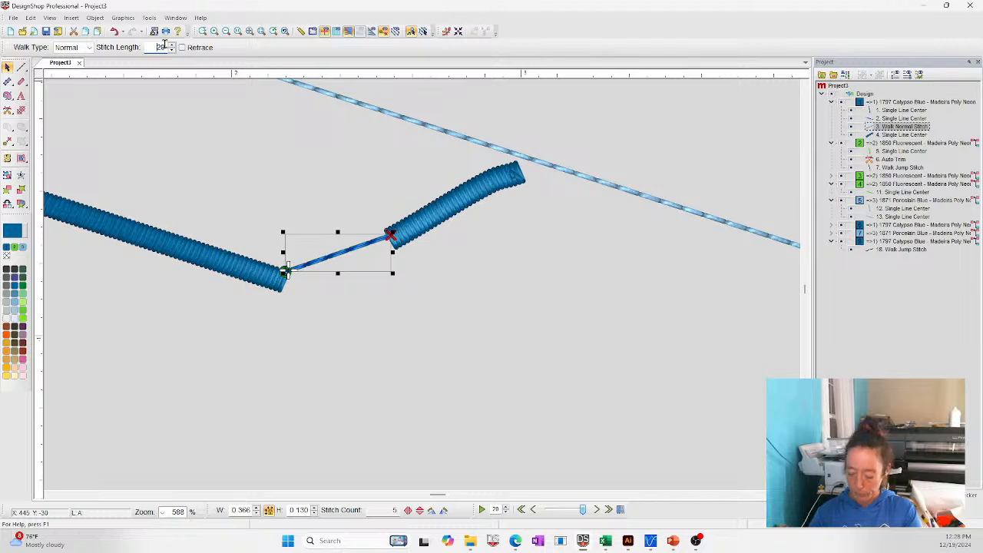
double_click(164, 45)
type("45")
key("Return")
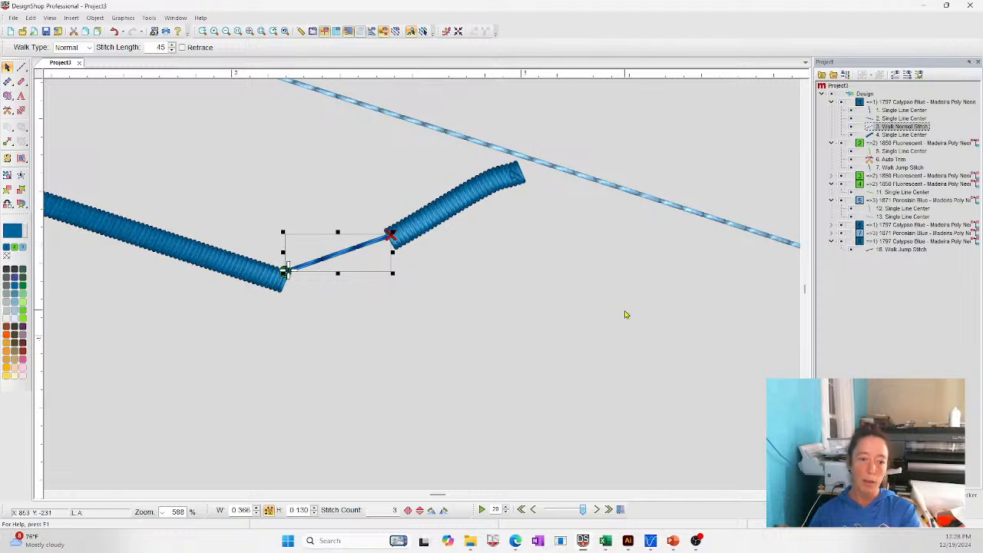
left_click(524, 314)
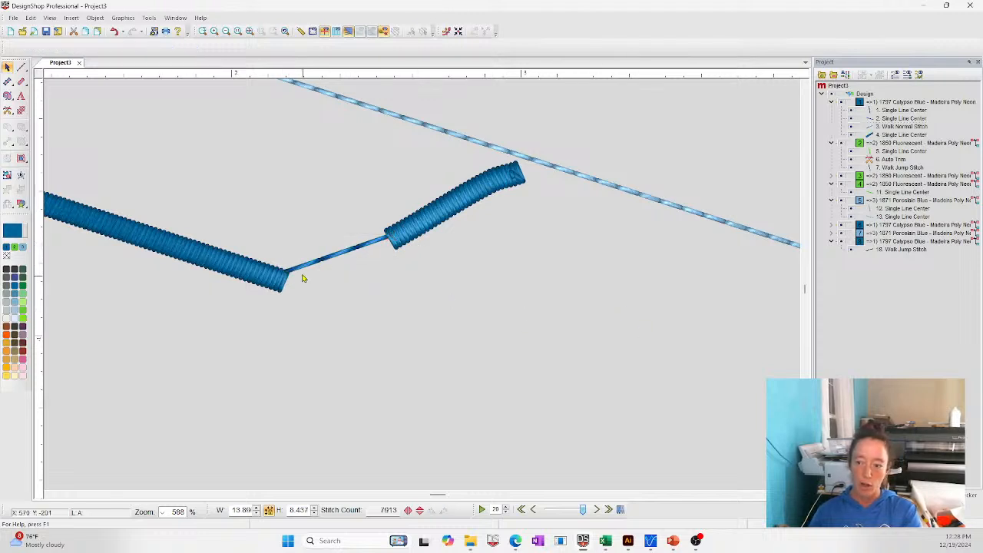
Step: Set When To Tie to Always in the tie properties of both the long and short dark-blue lines
left_click(306, 271)
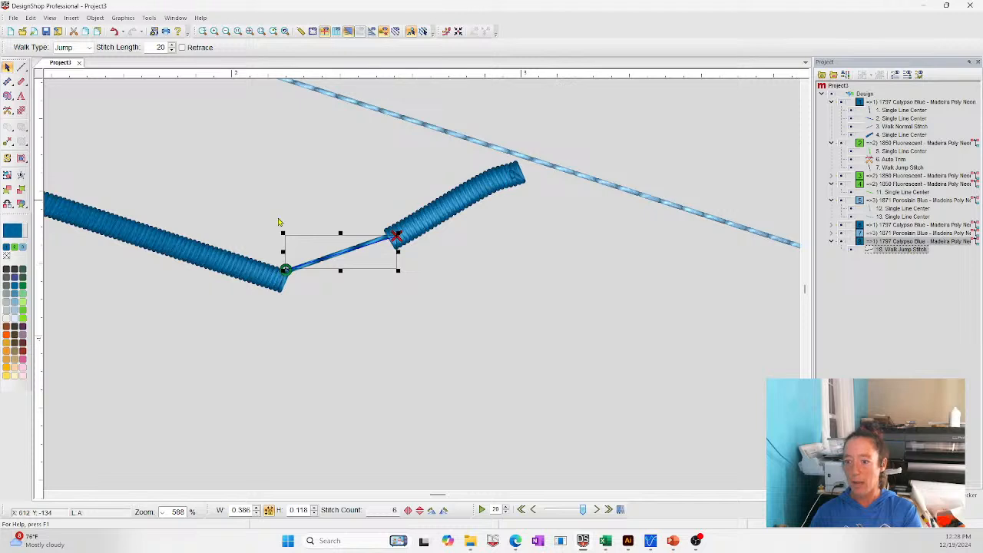
left_click(260, 271)
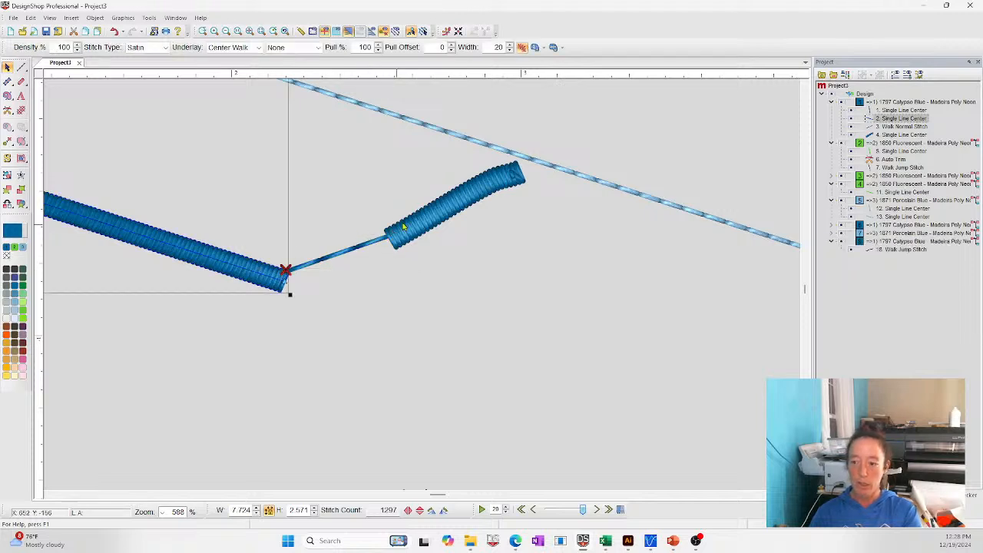
left_click(427, 222, "ctrl")
right_click(427, 223)
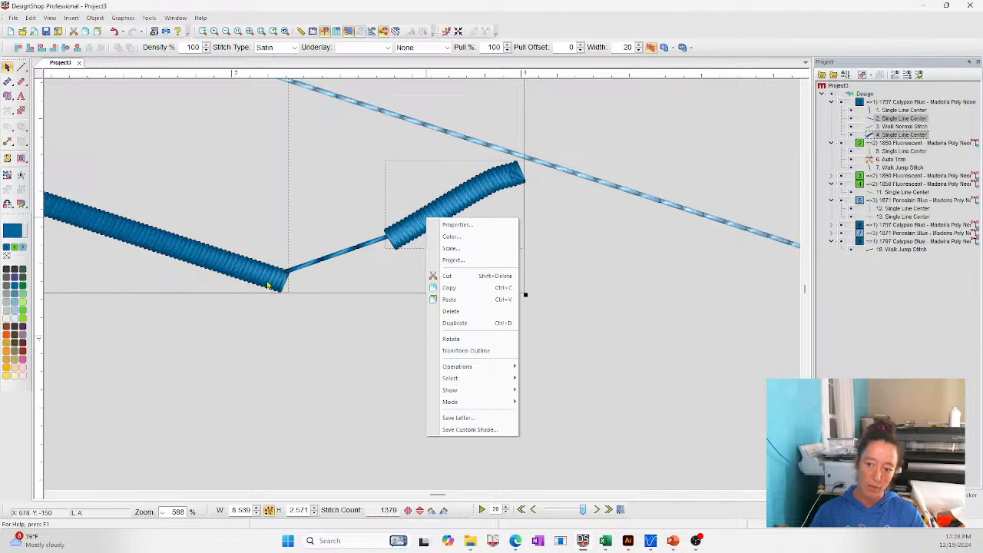
left_click(455, 225)
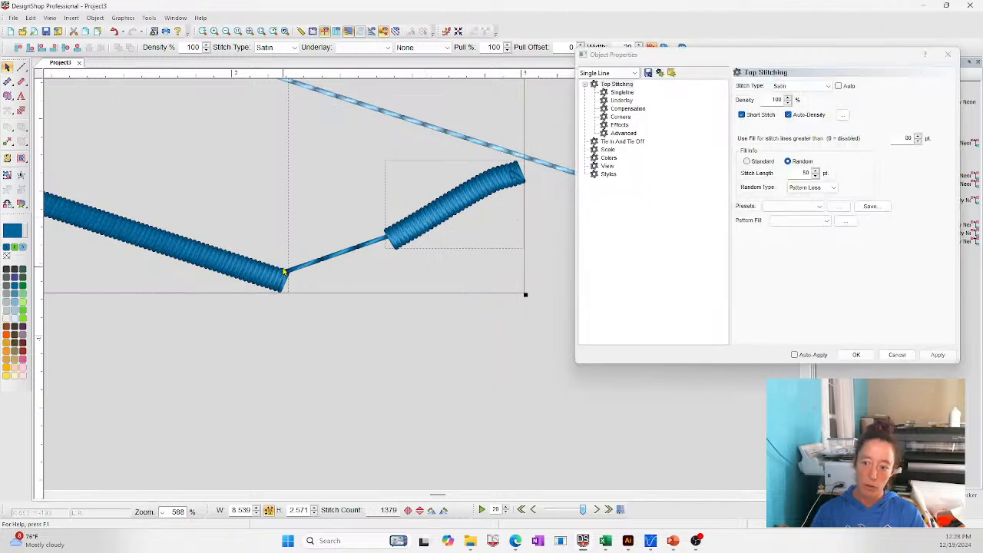
left_click(623, 141)
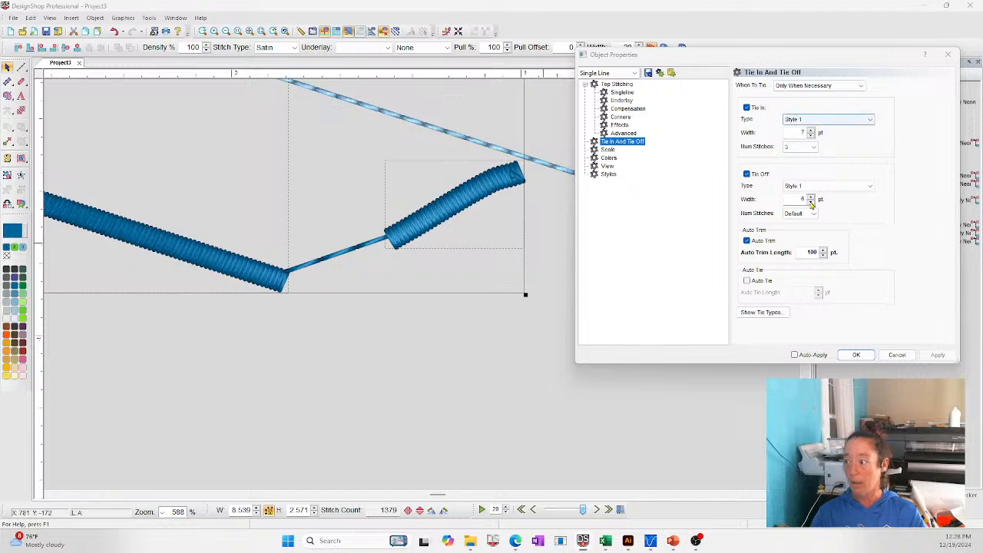
left_click(819, 85)
left_click(803, 95)
left_click(938, 355)
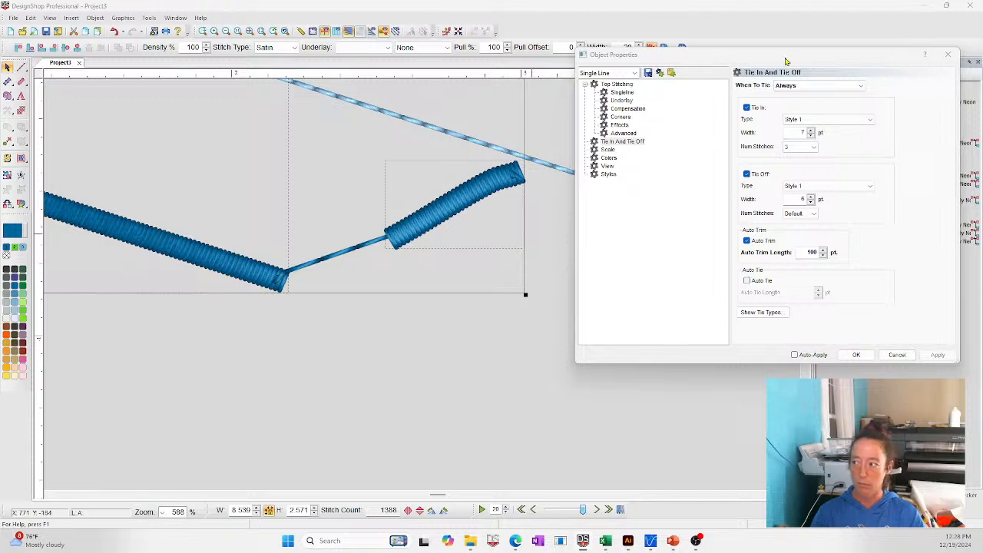
left_click(799, 85)
left_click(796, 95)
left_click(326, 343)
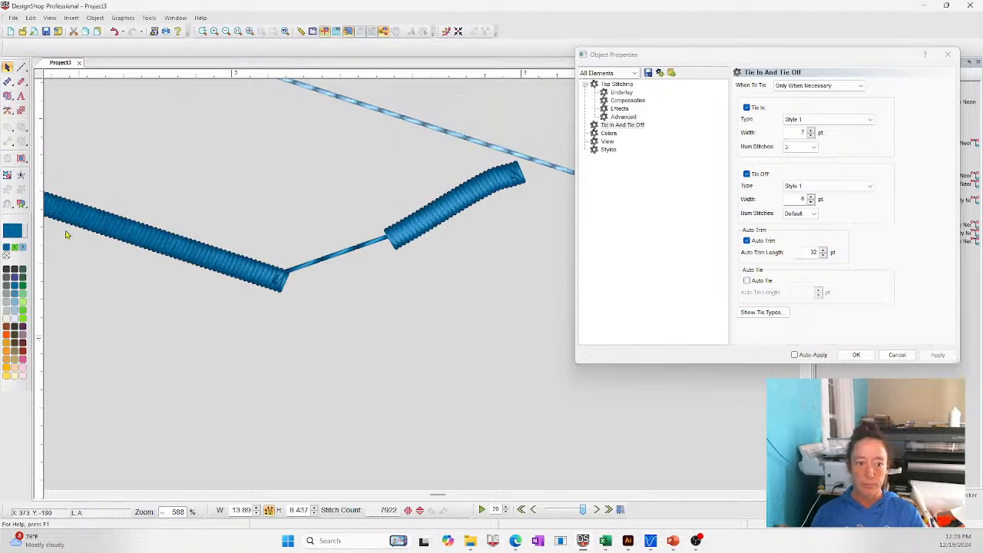
left_click(856, 354)
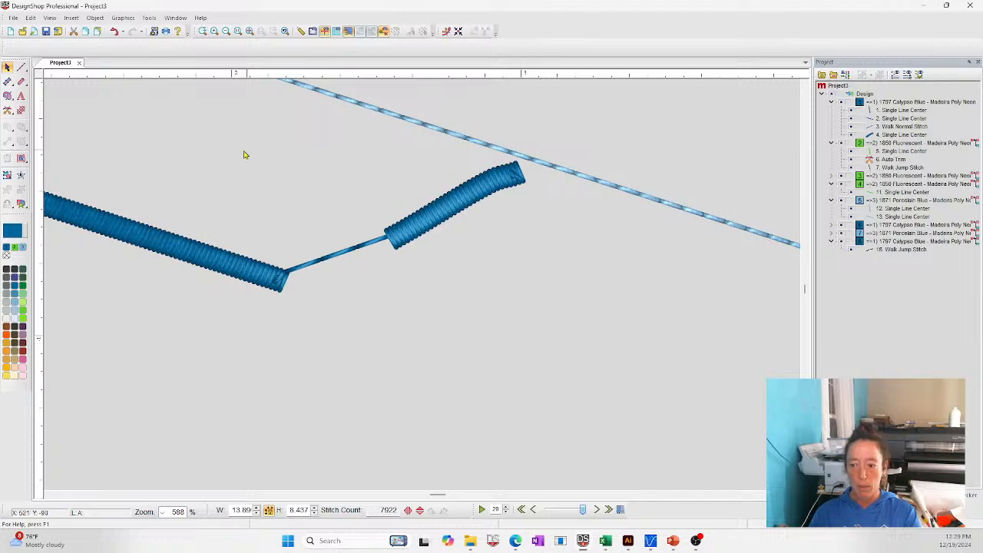
Step: Draw a closed four-point vector fill shape, about 1.74 wide and 3.01 high, in the empty area beside the crossing lines
left_click(249, 31)
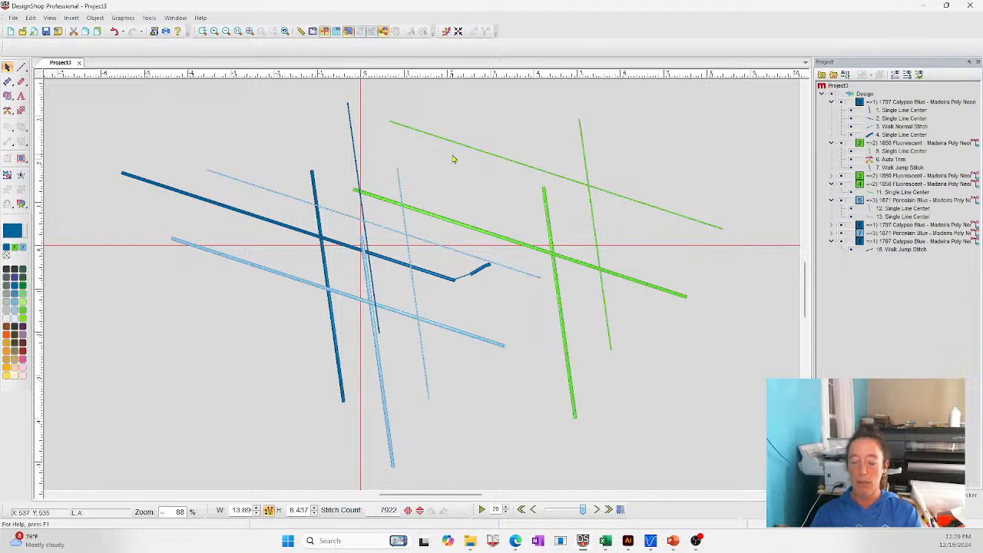
left_click_drag(9, 97, 69, 99)
left_click(113, 220)
left_click(98, 350)
left_click(172, 346)
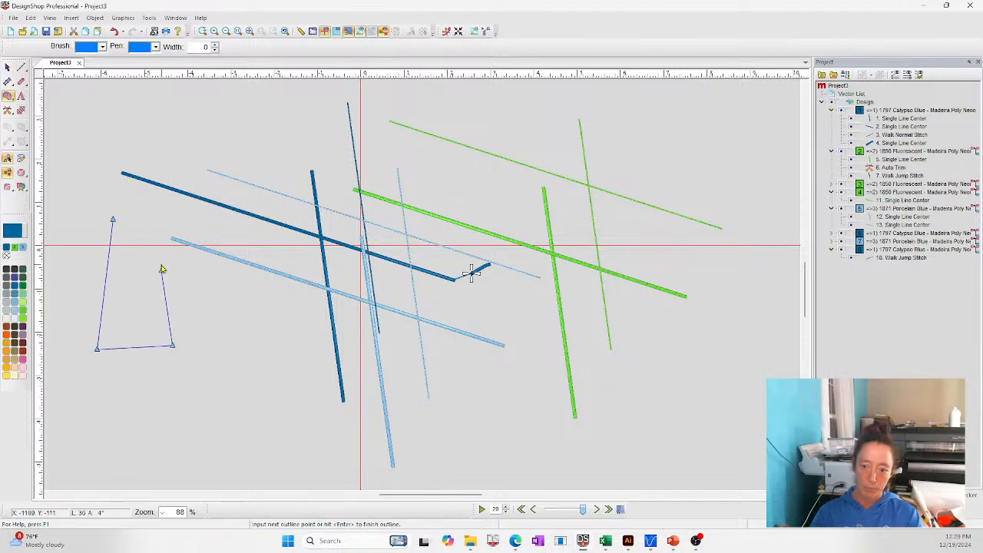
left_click(162, 268)
key("Return")
Step: Create a Complex Fill from the four-point vector shape, and select the fill and its source vector in turn to compare them
left_click(7, 67)
left_click(143, 318)
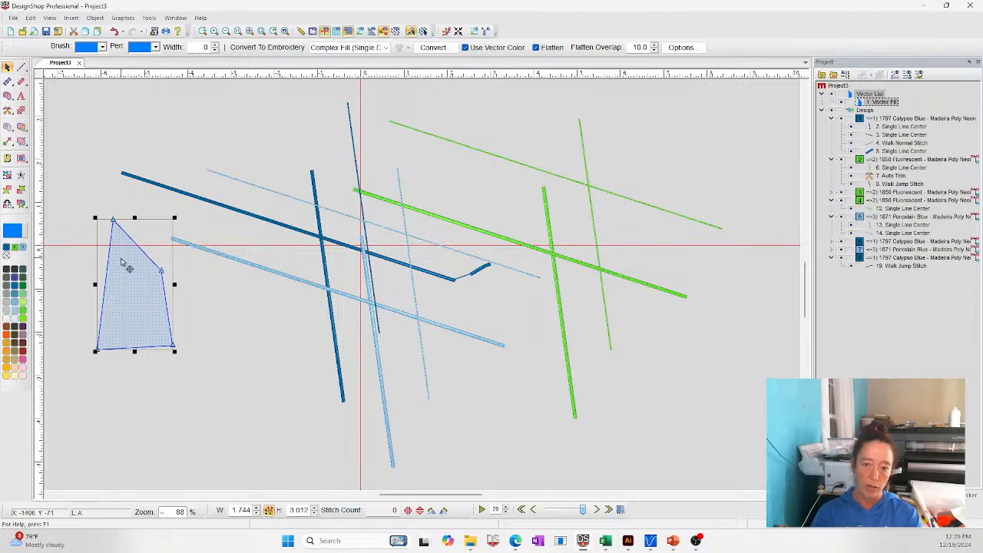
left_click(20, 146)
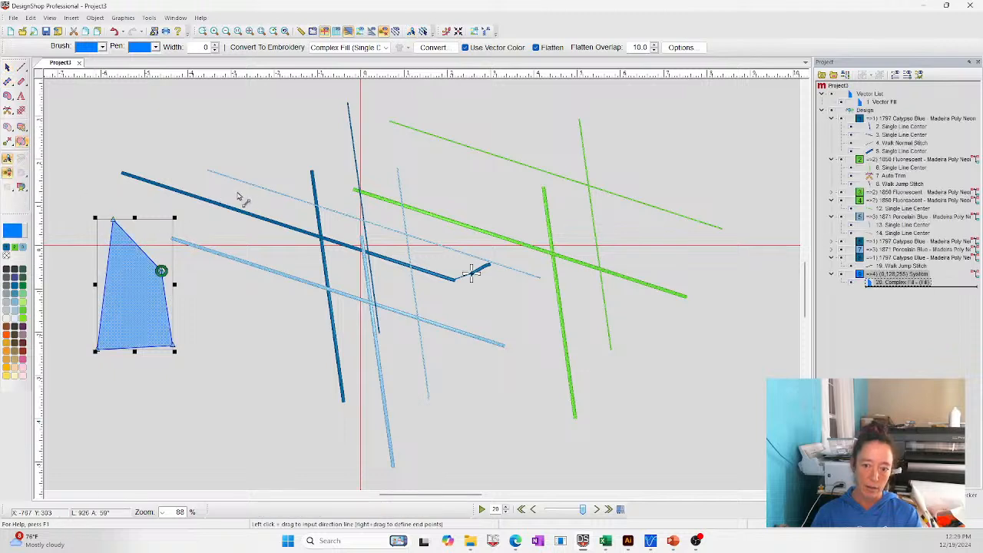
left_click(7, 67)
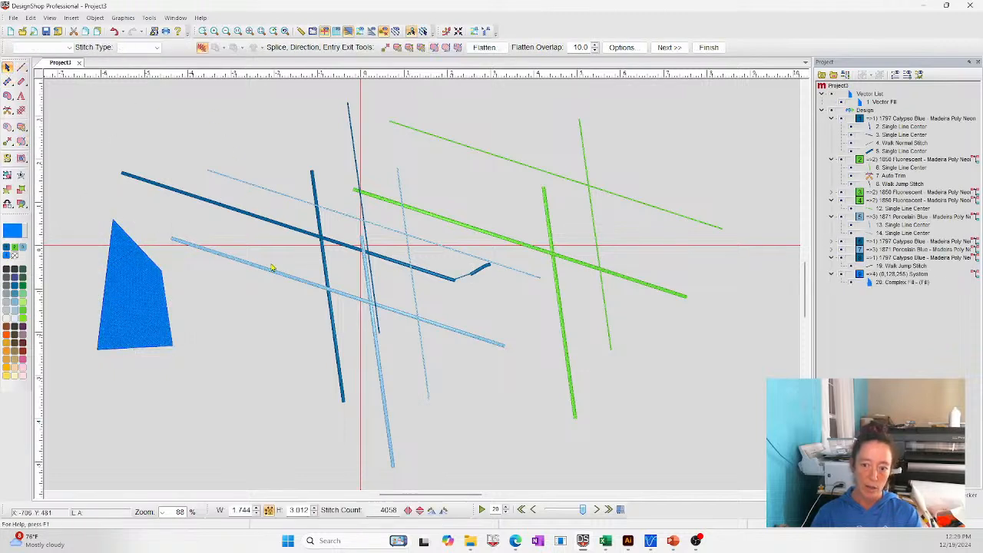
left_click(164, 311)
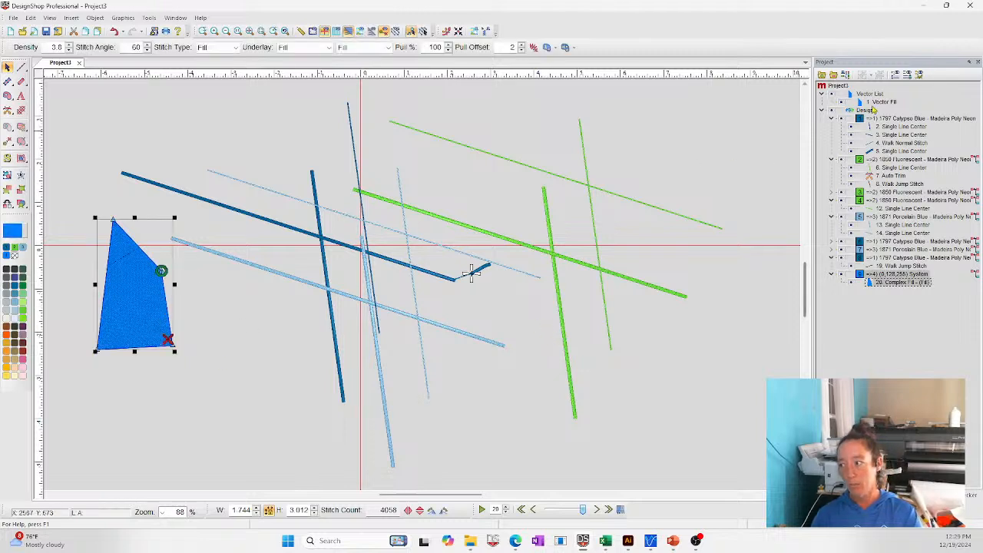
left_click(878, 103)
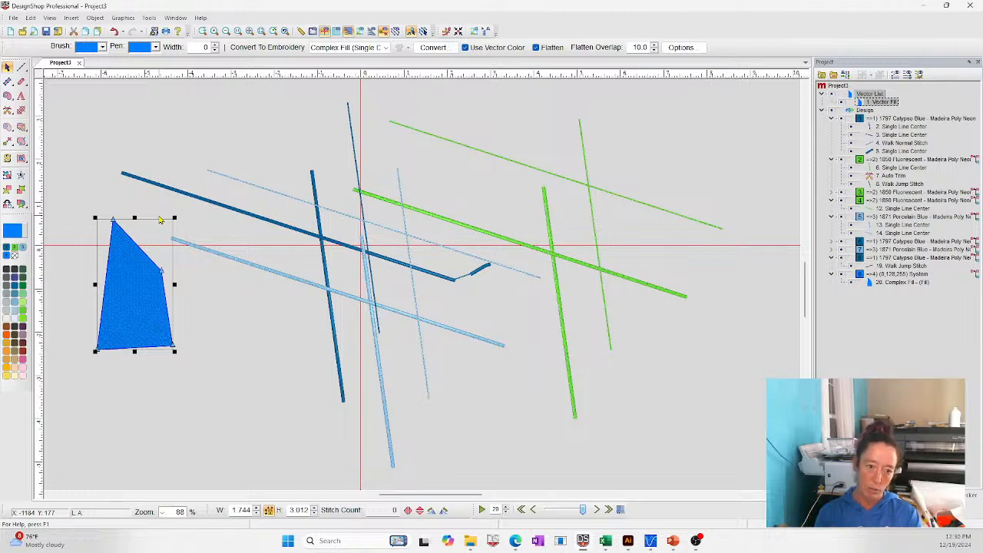
left_click(614, 123)
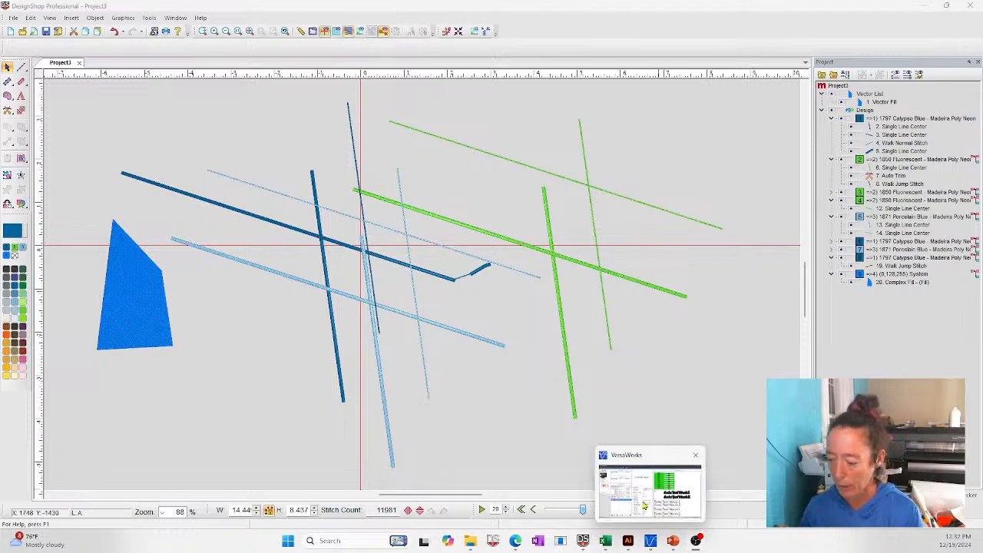
Step: Switch to the PowerPoint slide show and go back through the service pack and fonts slides to the list of new features
mouse_move(677, 543)
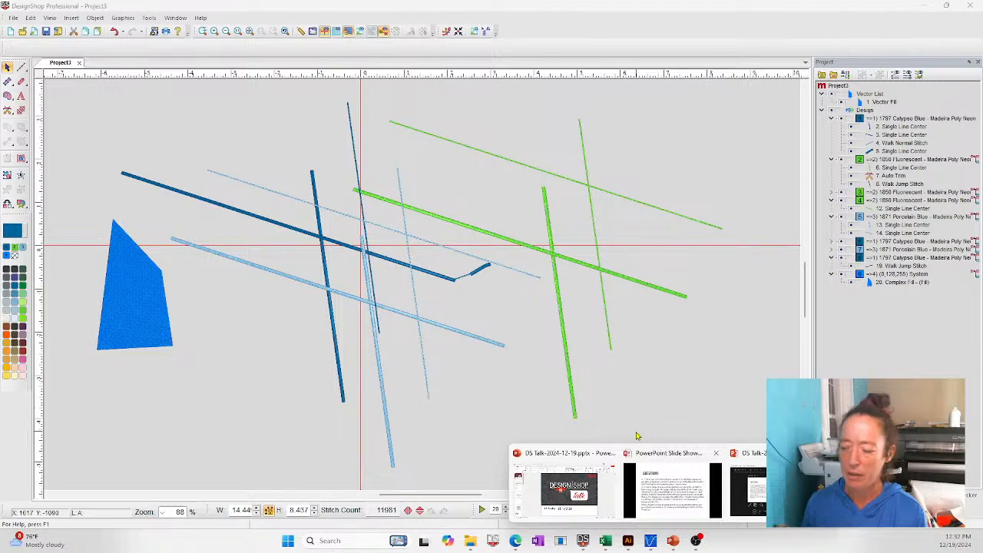
left_click(682, 494)
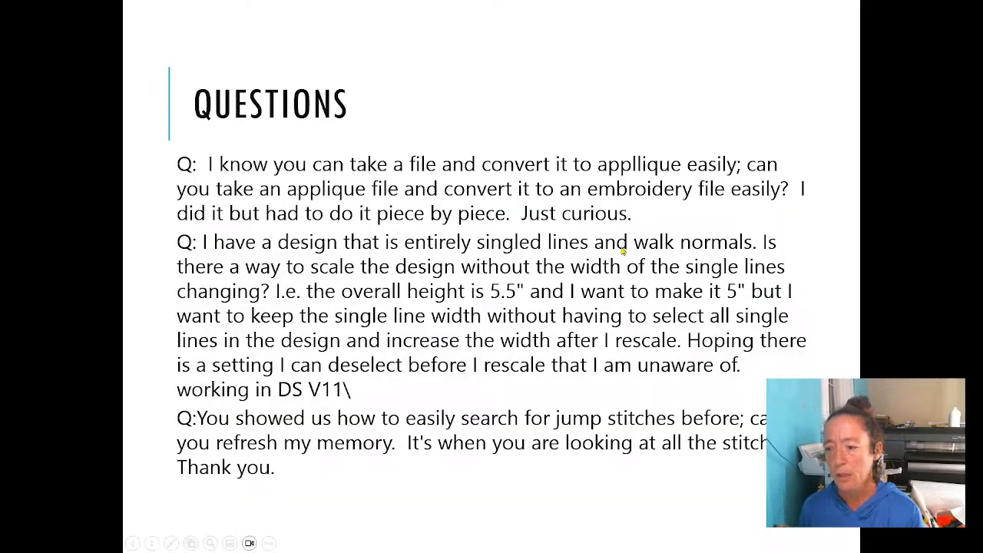
key("Left")
key("Left")
key("Left")
key("Right")
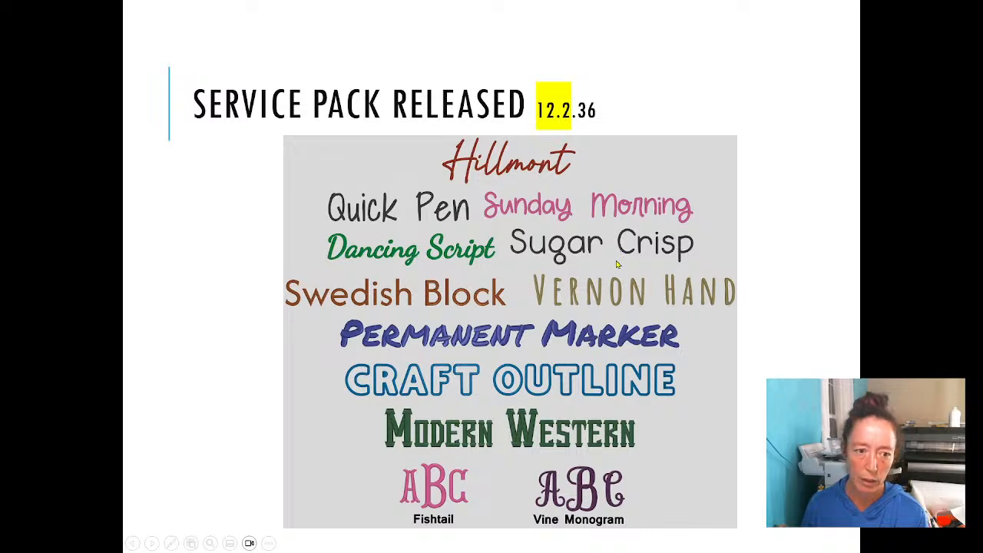
key("Right")
key("Left")
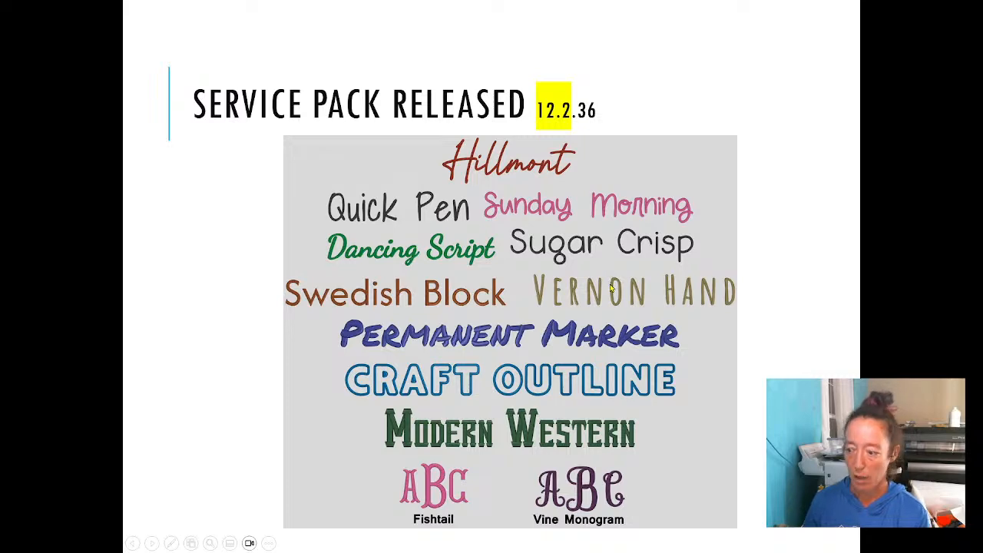
key("Left")
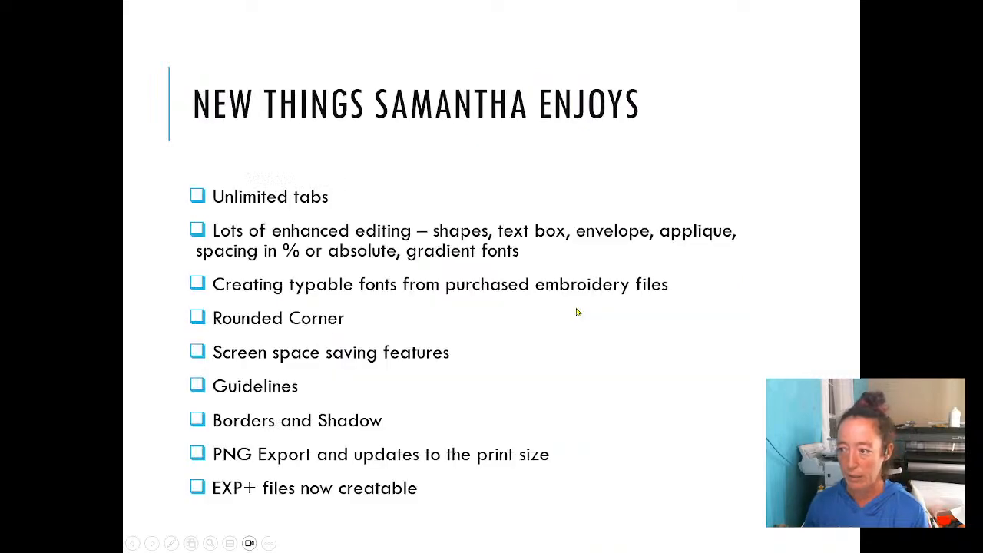
key("Left")
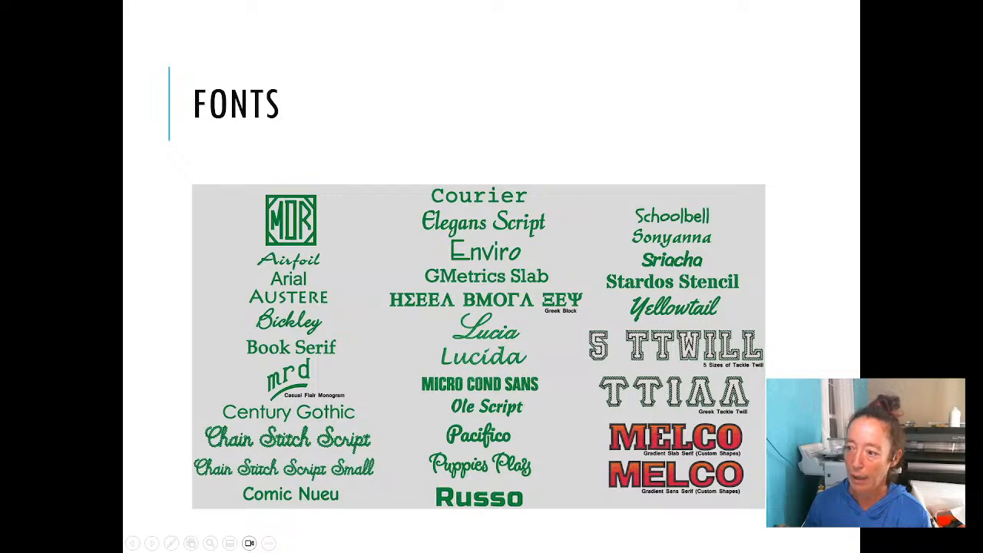
key("Right")
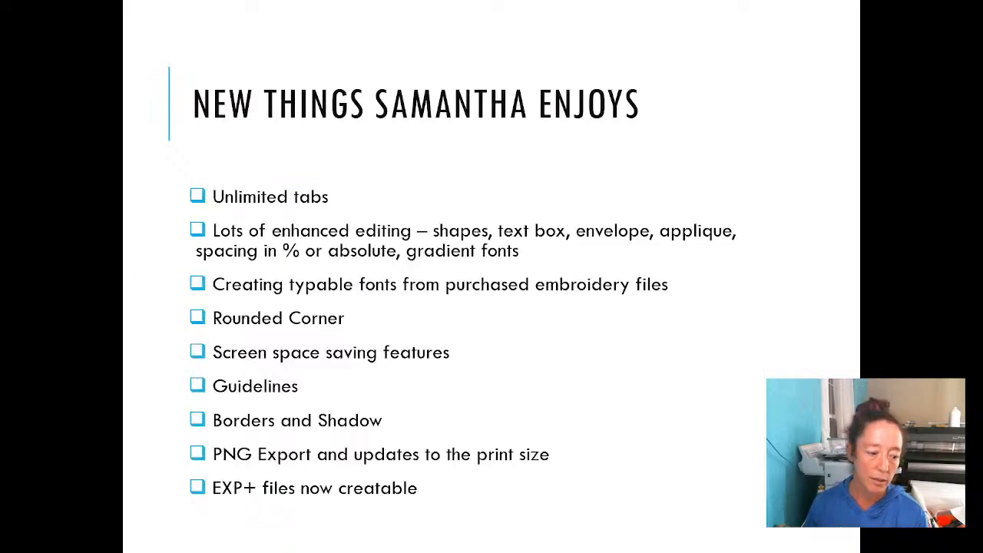
Step: Switch back to DesignShop, create a new blank project, and place it side by side with Project3
key("alt+Tab")
left_click(12, 32)
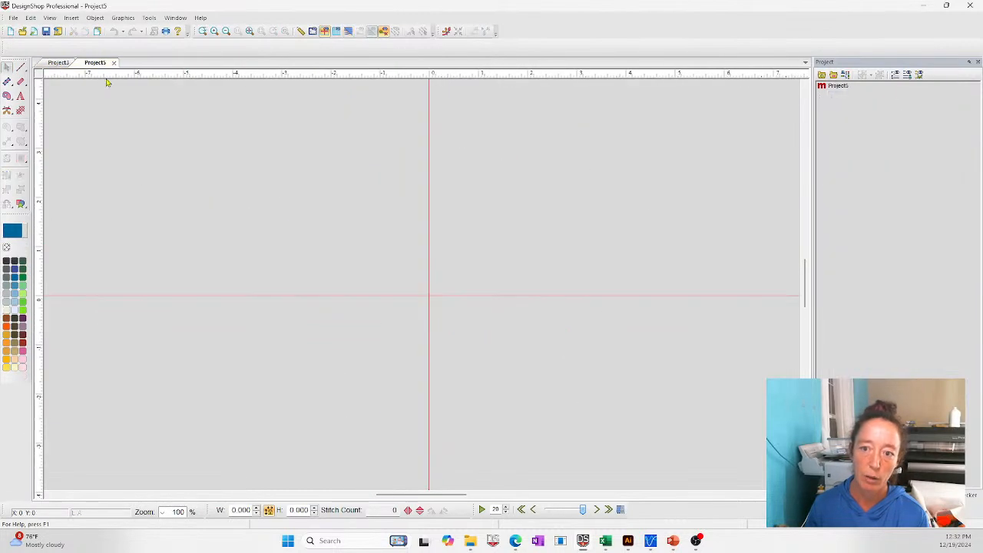
mouse_move(95, 67)
left_mouse_down()
mouse_move(779, 174)
mouse_move(782, 219)
left_mouse_up()
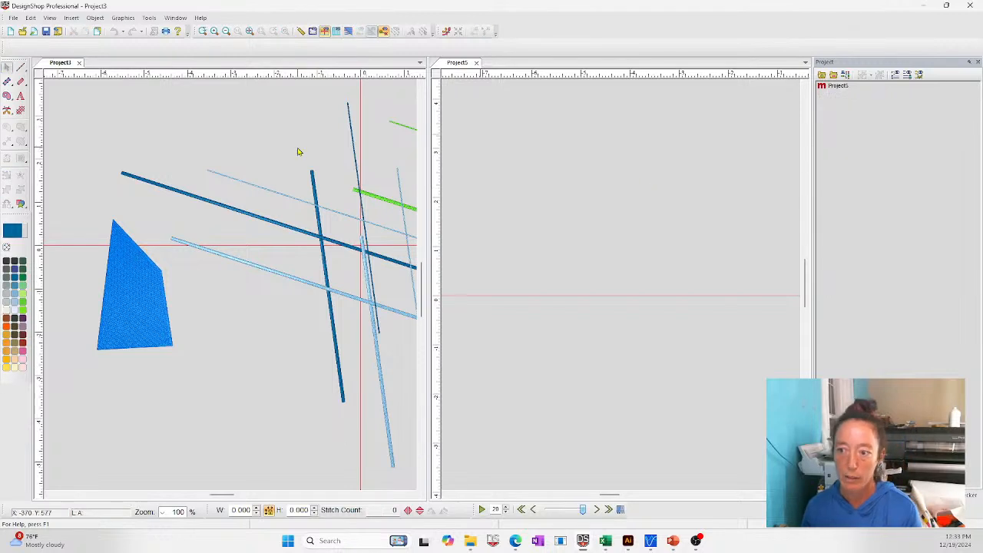
Step: Copy the blue Complex Fill shape from Project3 into the new blank project
left_click(122, 301)
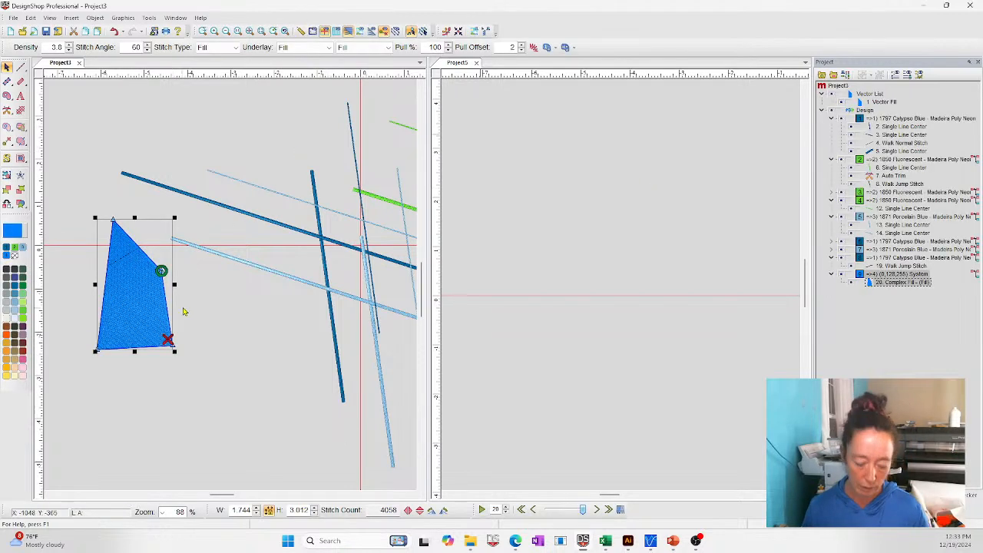
left_click(657, 189)
key("ctrl+v")
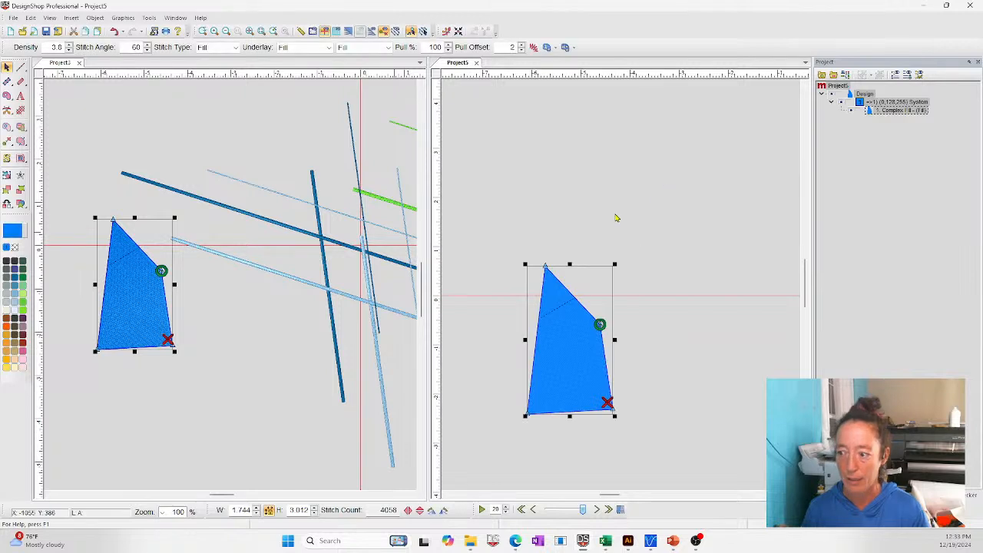
Step: Alternate between the two side-by-side projects, and move the pasted Complex Fill upward in Project5
left_click(267, 165)
left_click(490, 145)
left_click(311, 117)
left_click(558, 366)
left_click_drag(558, 366, 577, 293)
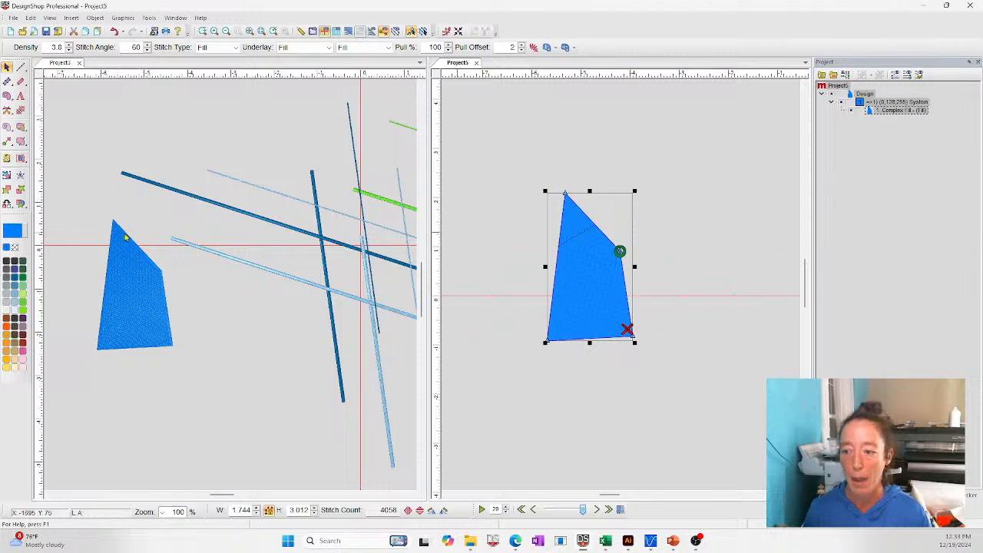
Step: Return Project5 to the same tab group as Project3, and switch to the PowerPoint slide show
left_click_drag(468, 66, 96, 68)
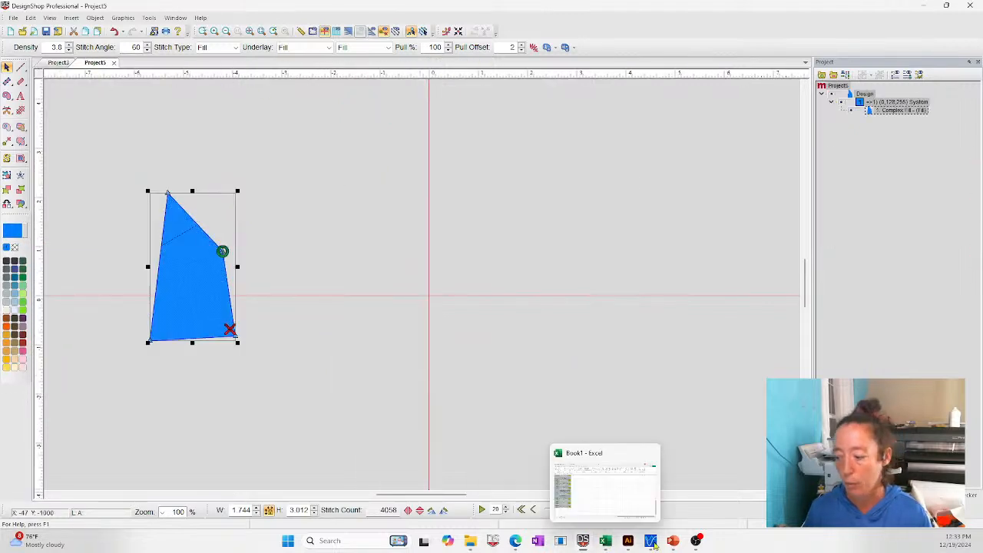
mouse_move(673, 541)
left_click(664, 482)
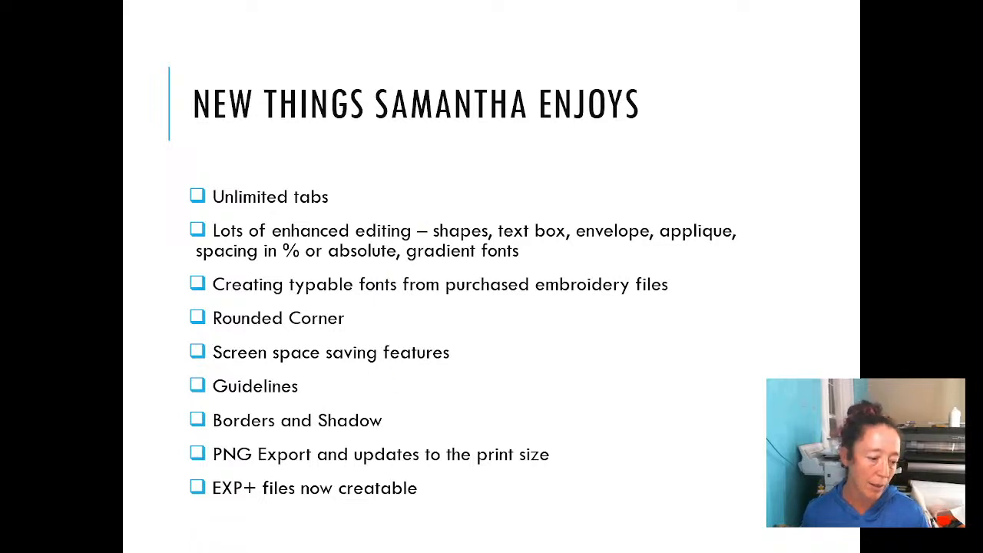
Step: Switch to DesignShop and add the presenter's first name as lettering beside the blue Complex Fill in Project5
key("alt+Tab")
left_click(130, 129)
left_click(21, 96)
left_click(410, 259)
type("Samantha")
key("Return")
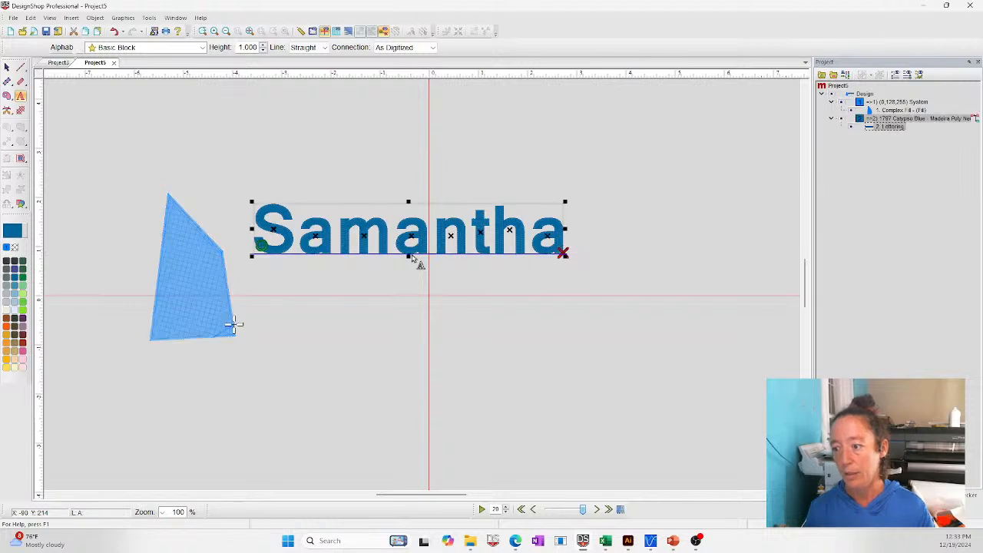
Step: Open the lettering's object properties and review the Lettering Type, Trim Lettering and Connection Type choices
key("Escape")
right_click(418, 202)
left_click(424, 209)
right_click(365, 228)
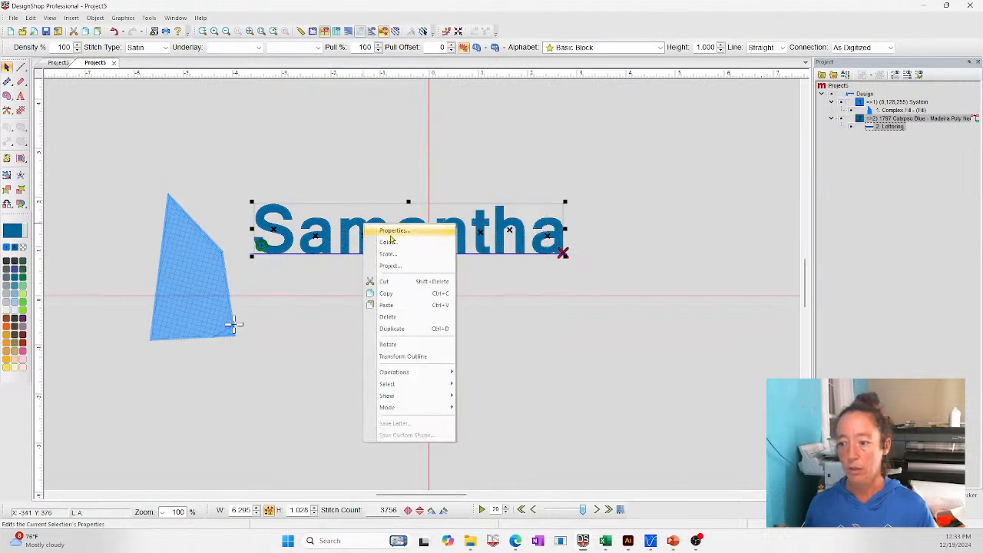
left_click(377, 228)
left_click(825, 116)
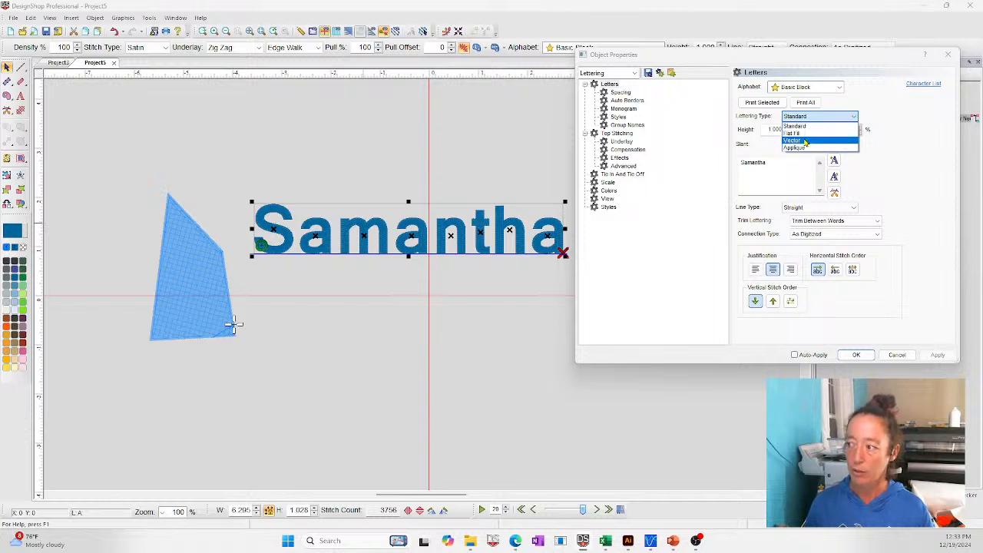
left_click(898, 144)
left_click(834, 220)
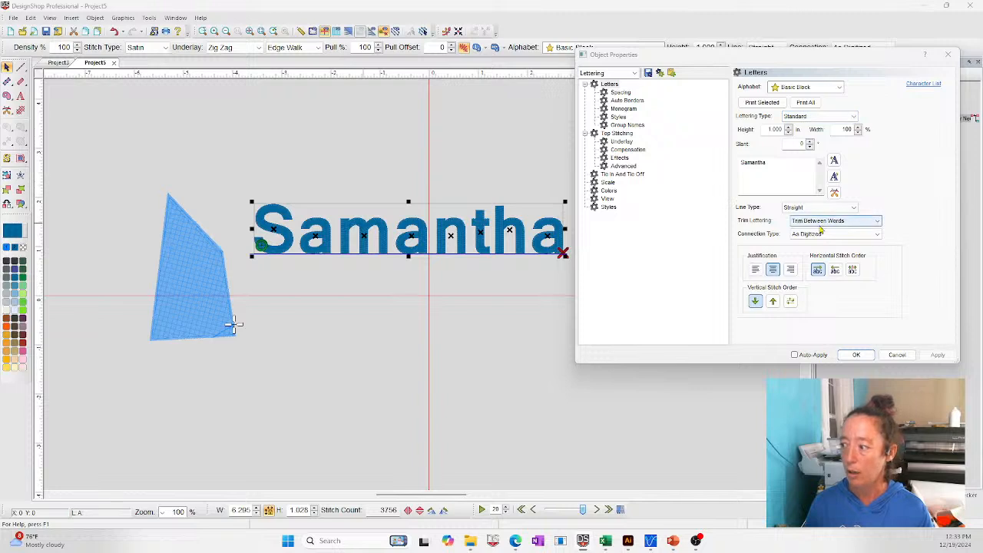
left_click(834, 221)
left_click(813, 227)
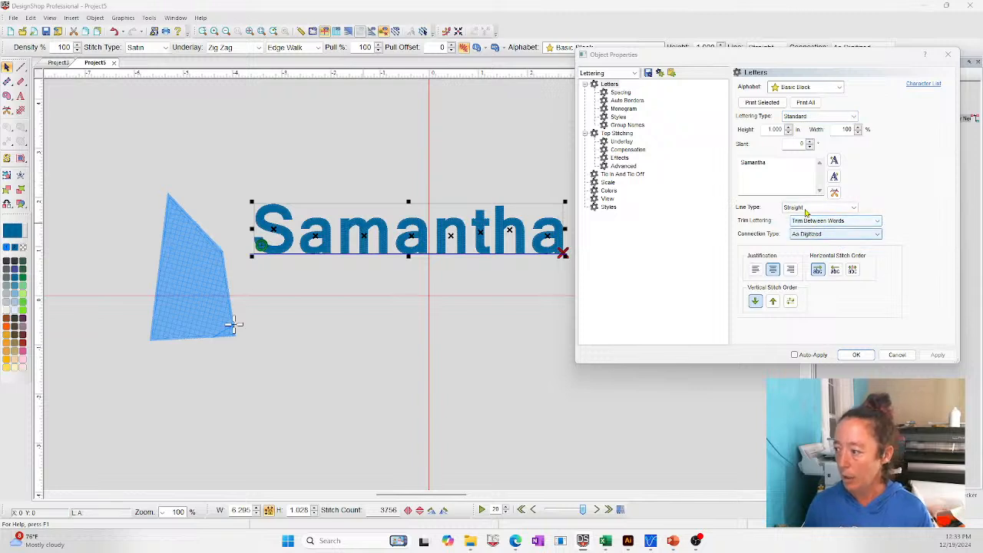
Step: Set the lettering's Line Type to Envelope with the Double Bridge Up preset and apply it
left_click(807, 209)
left_click(799, 240)
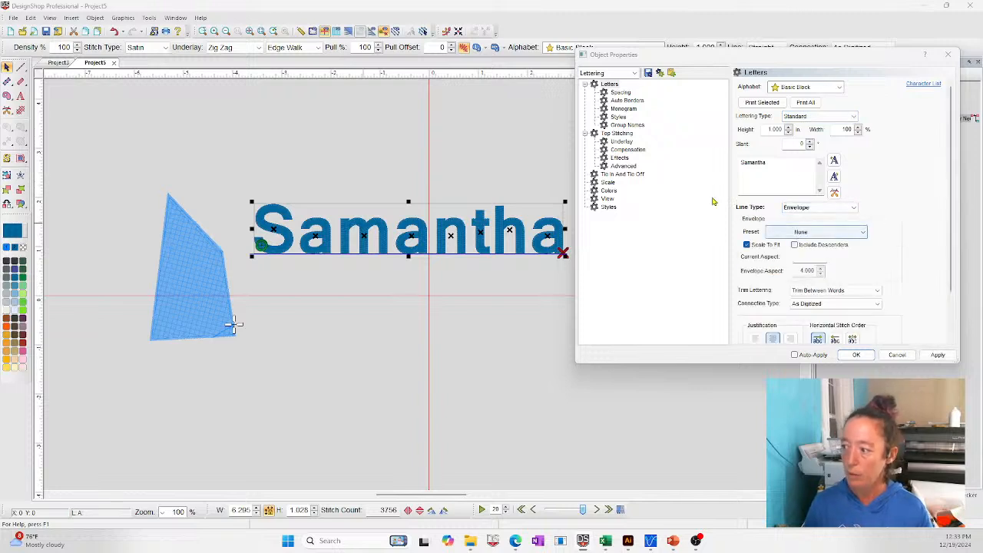
scroll(790, 233, "down", 1)
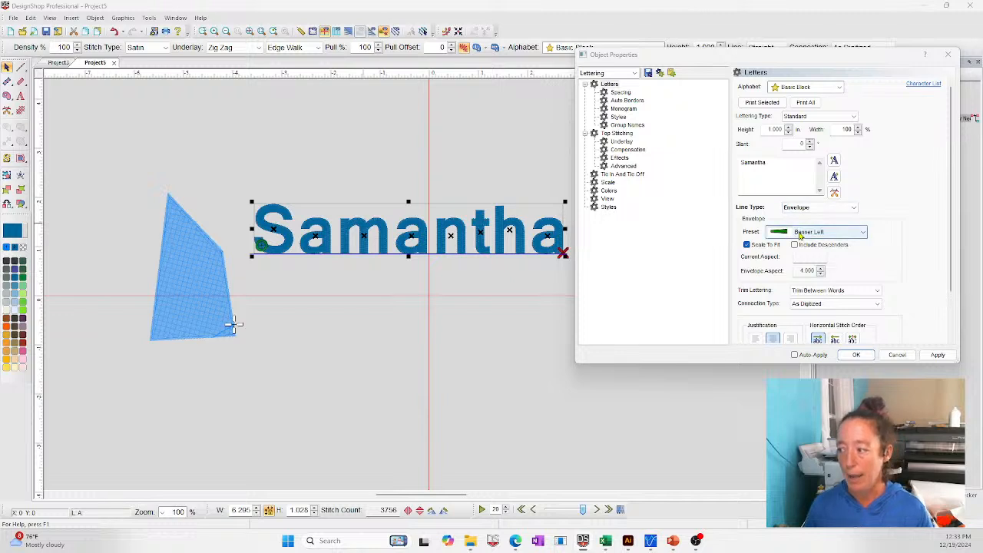
left_click(799, 233)
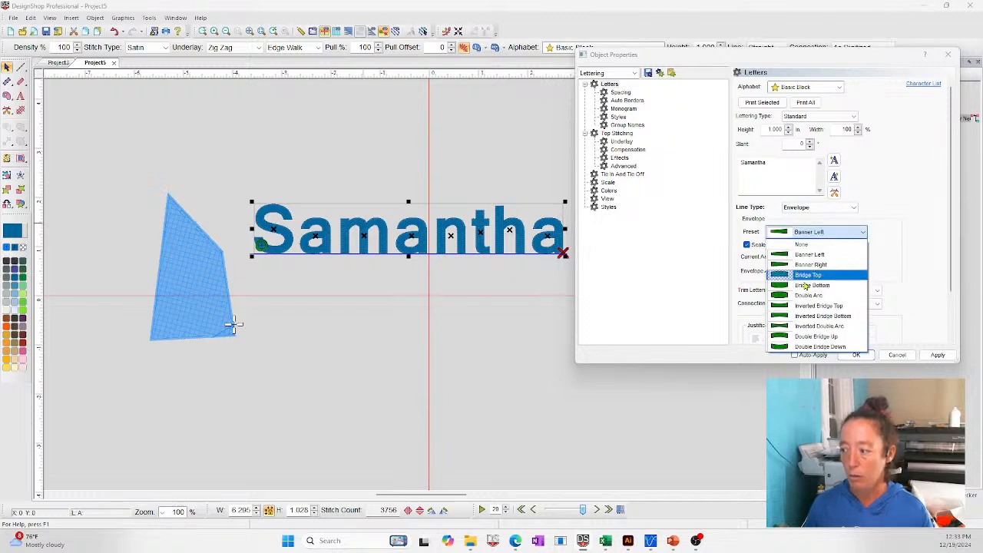
left_click(816, 337)
left_click(939, 355)
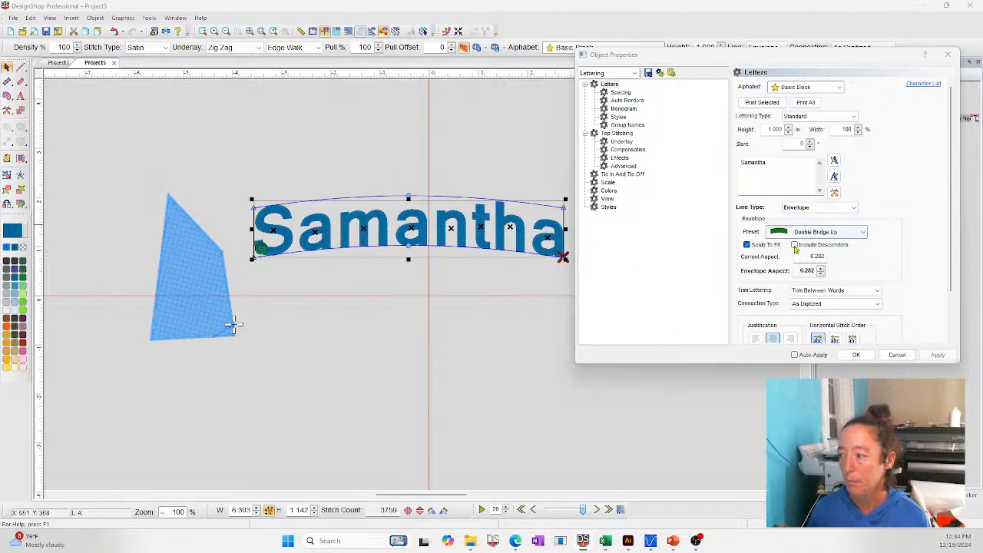
Step: Check the list of new features in the PowerPoint slide show, and return to DesignShop
mouse_move(673, 541)
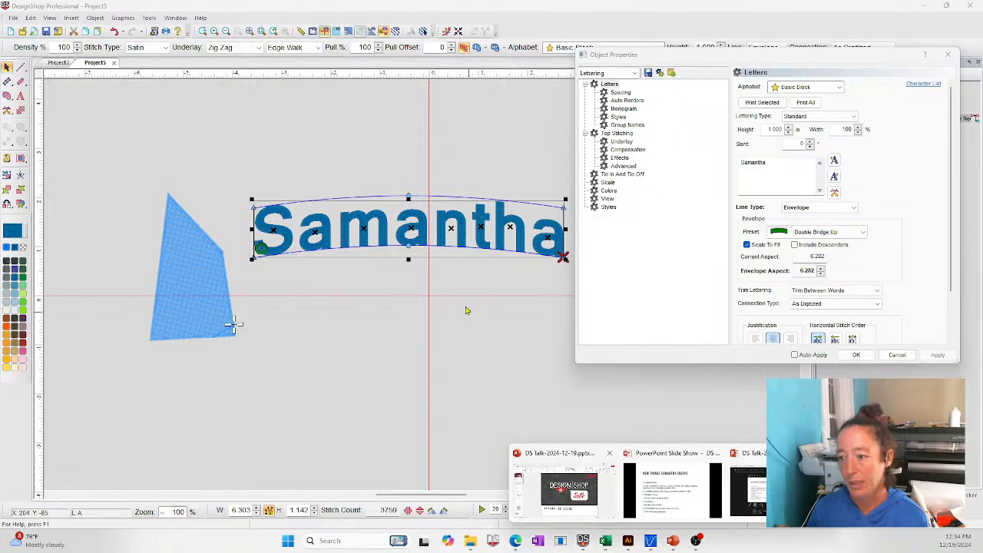
left_click(670, 488)
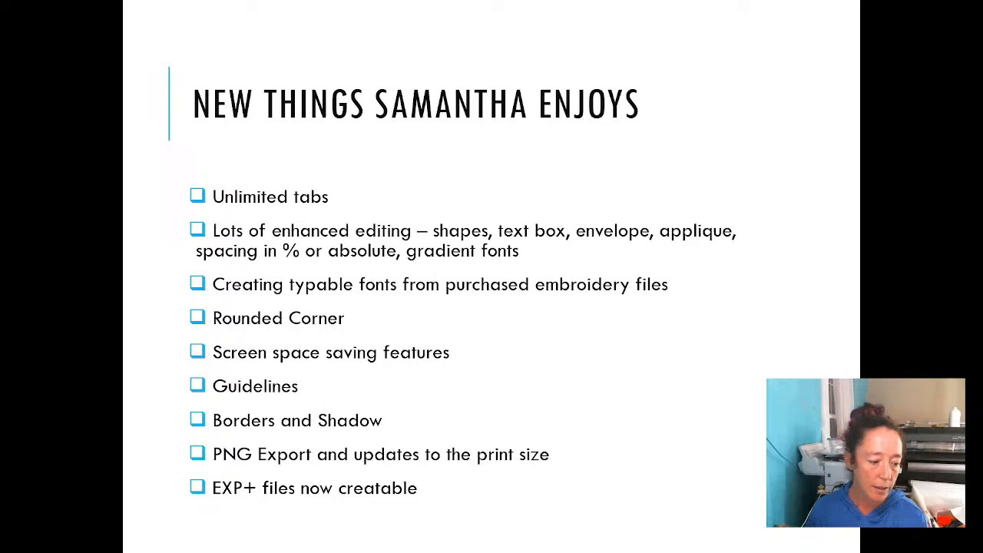
key("alt+Tab")
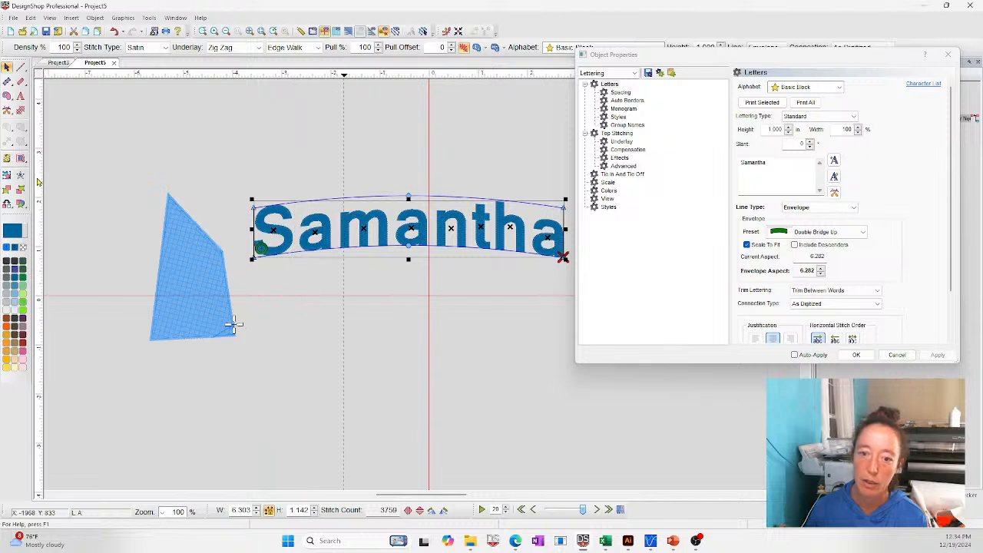
Step: Add horizontal and vertical guidelines around the lettering, bring up the guide options, and close the object properties
left_click_drag(46, 290, 48, 275)
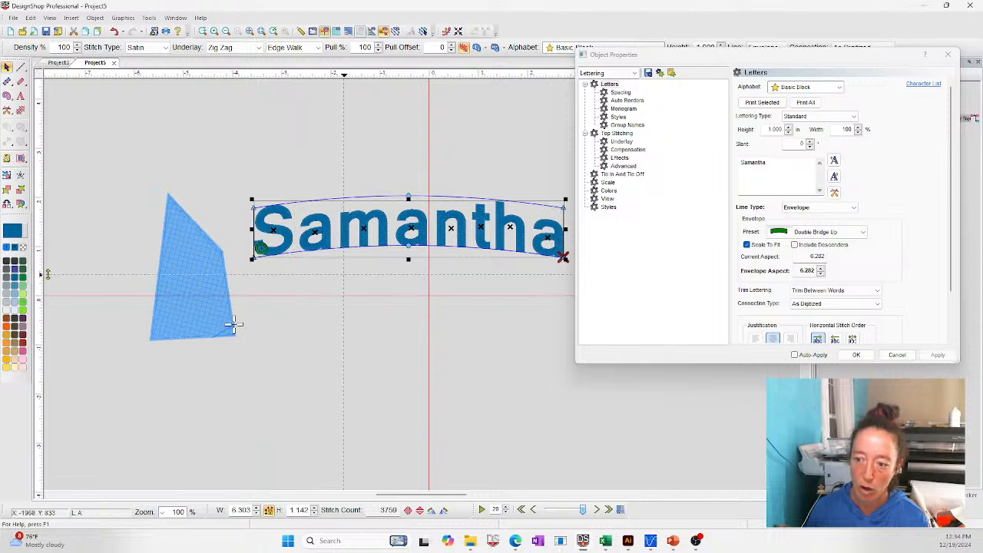
left_click(487, 76)
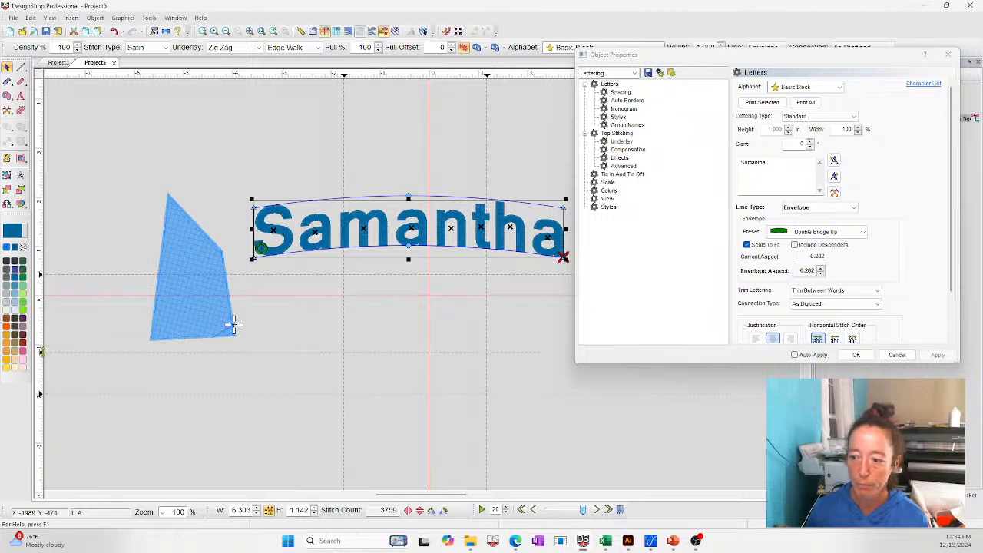
right_click(370, 74)
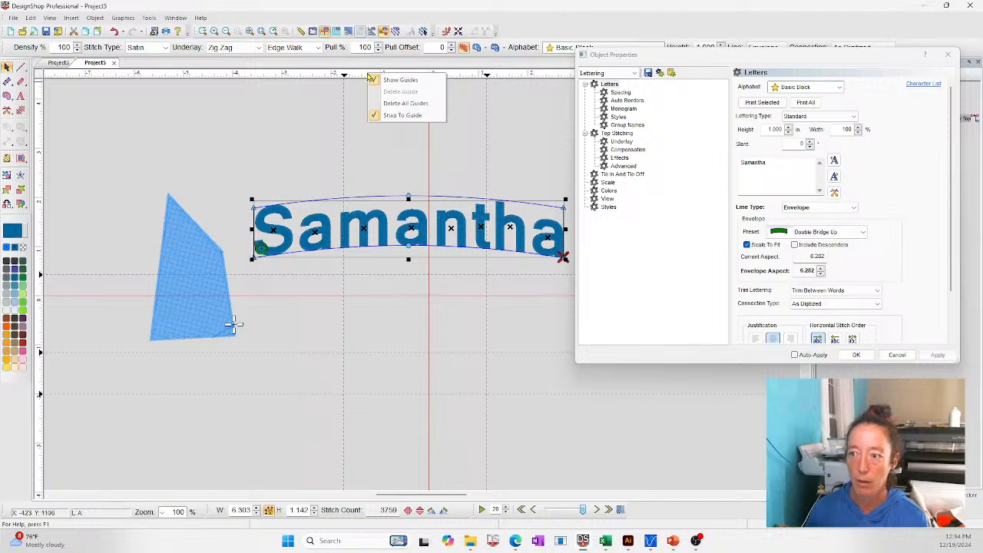
left_click(413, 117)
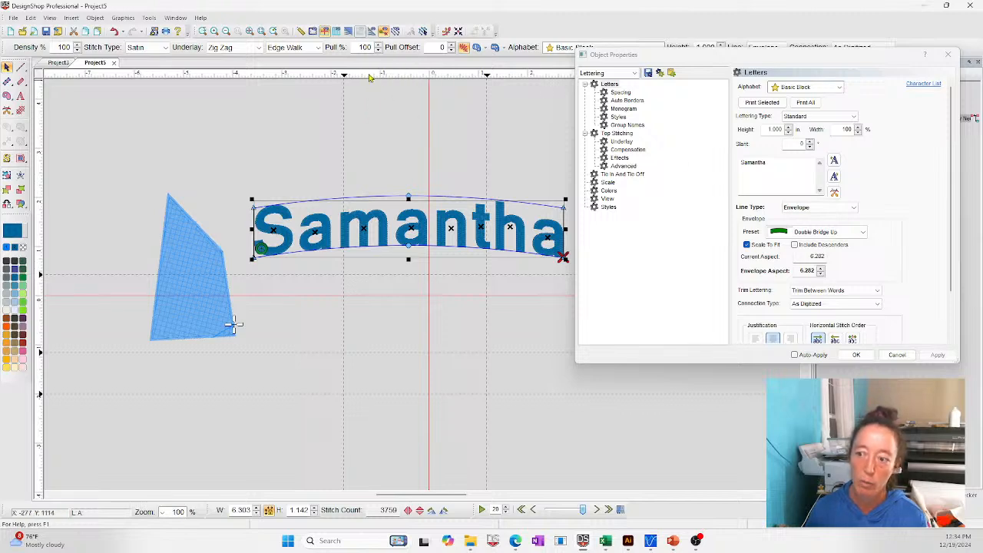
left_click(896, 355)
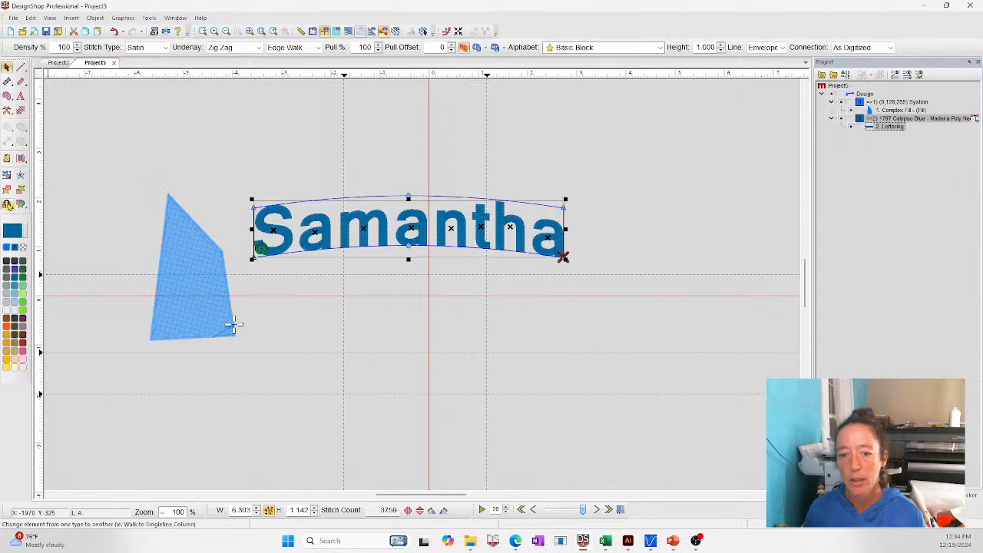
Step: Open the Symbols library and browse its Custom Designs from Gradient San Serif Alphabet to Gradient Slab Alphabet
left_click(21, 205)
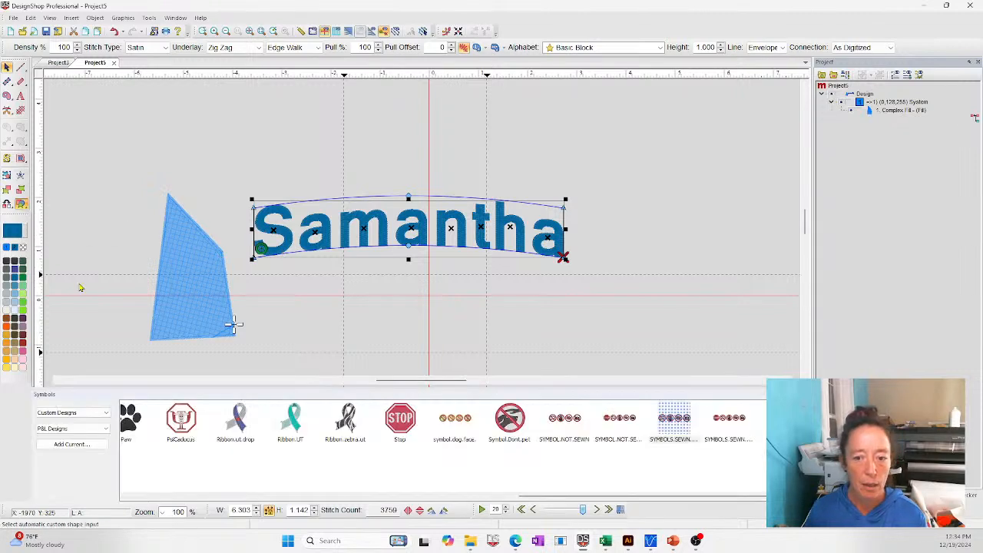
left_click(106, 413)
left_click(58, 422)
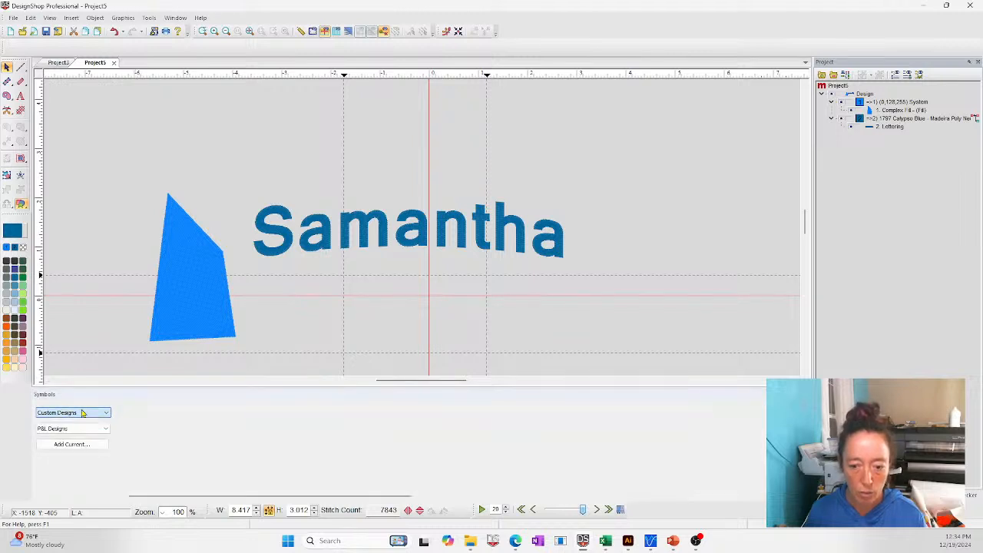
left_click(106, 428)
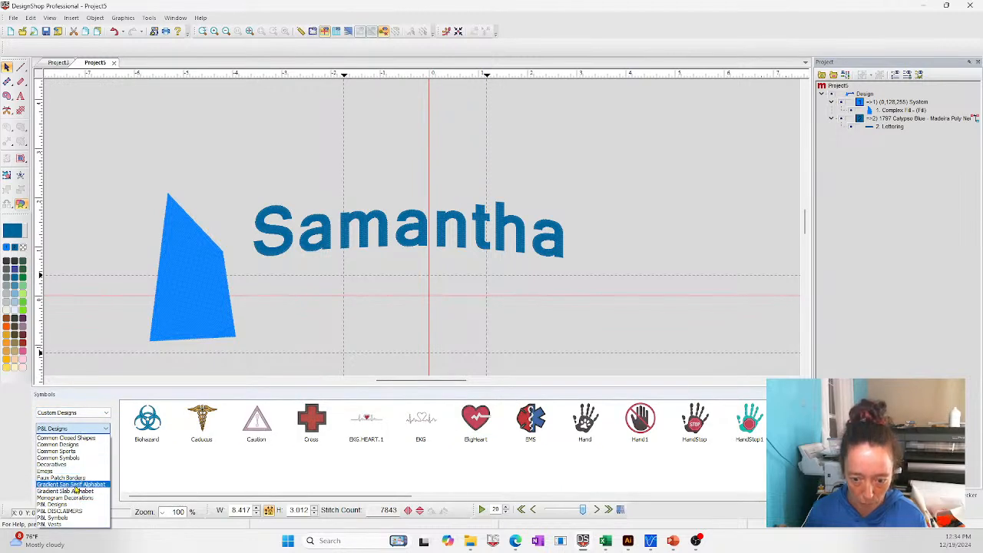
left_click(73, 484)
left_click(84, 429)
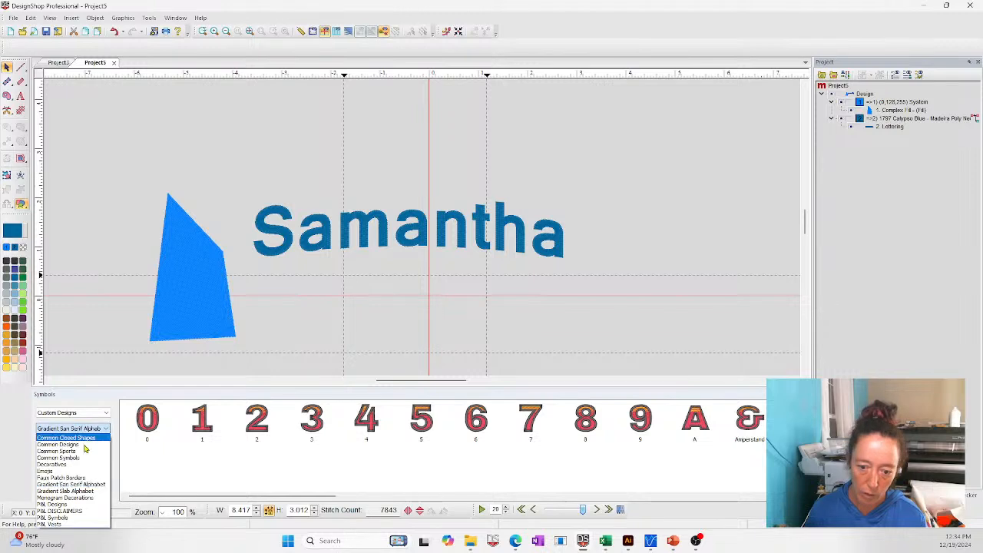
left_click(83, 492)
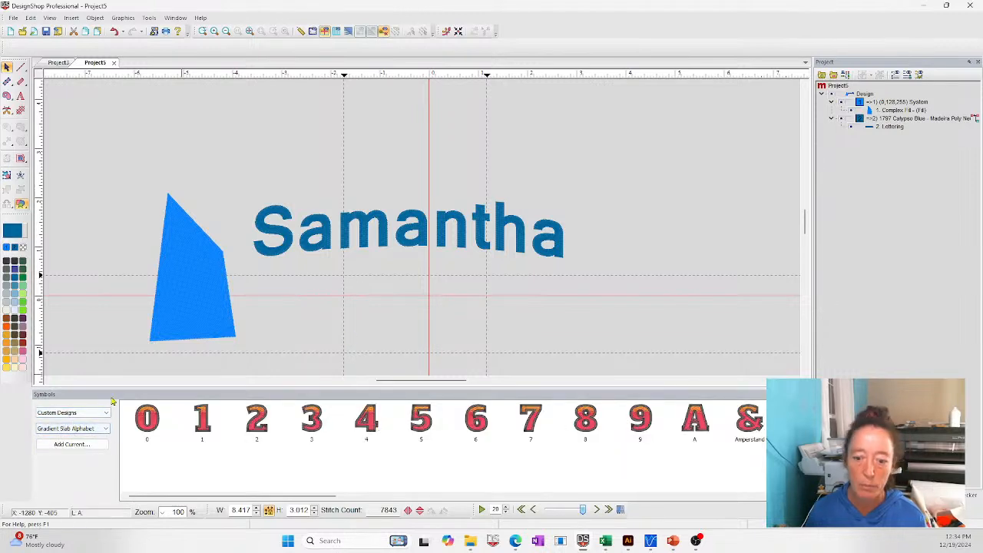
Step: Insert the 0 from the Gradient Slab Alphabet and place it above the Complex Fill shape
left_click(97, 111)
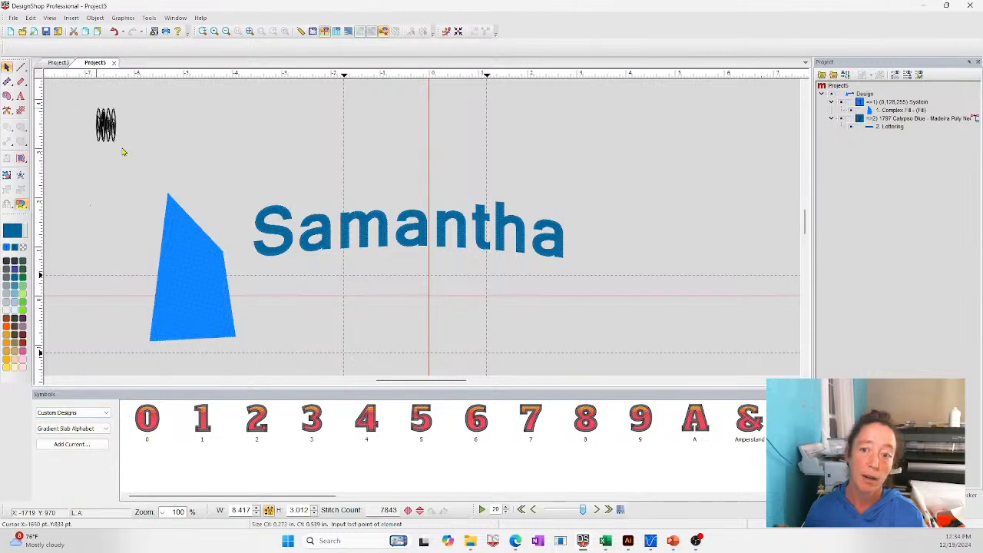
key("Escape")
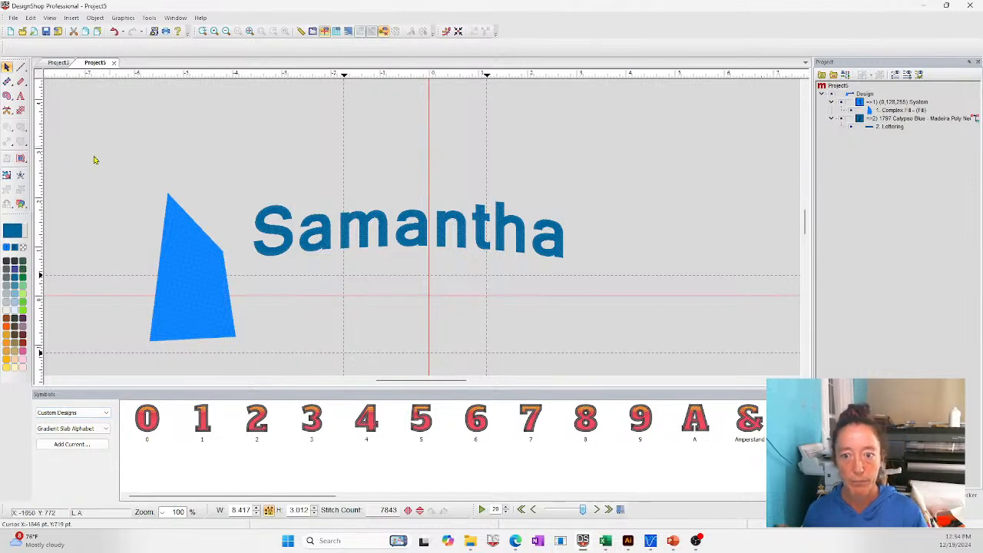
left_click(148, 435)
left_click_drag(223, 265, 230, 151)
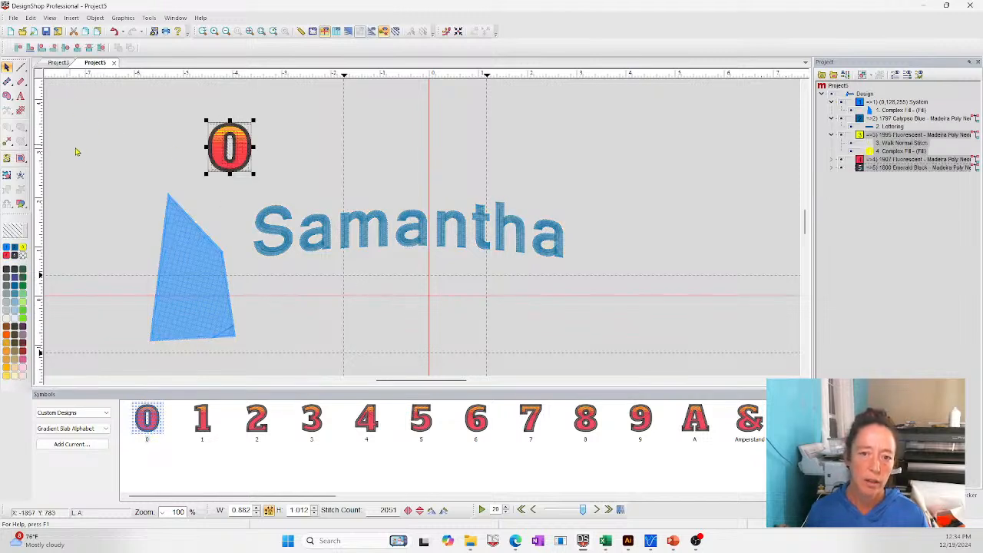
Step: Draw a decorative walk line with a Chain Stitch pattern, arching over the lettering and ending in a straight segment
left_click(91, 158)
left_click(21, 68)
left_click(68, 48)
left_click(69, 75)
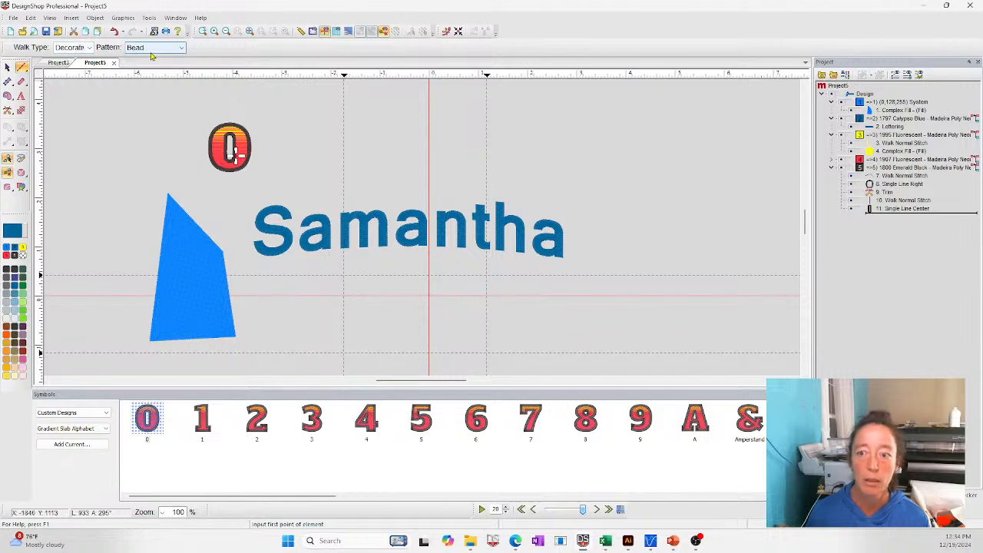
left_click(153, 48)
left_click(161, 151)
left_click(355, 167)
right_click(438, 128)
left_click(624, 214)
left_click(729, 185)
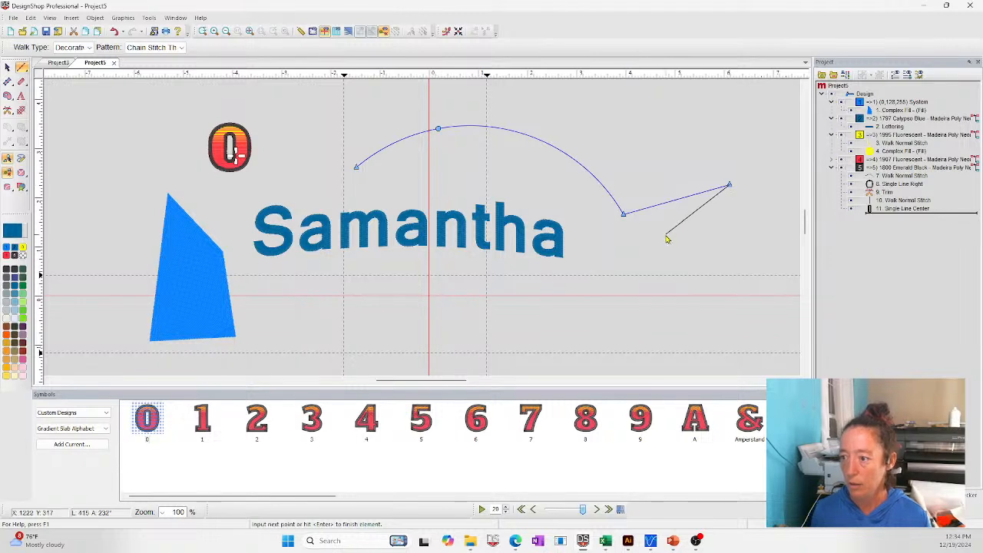
key("Return")
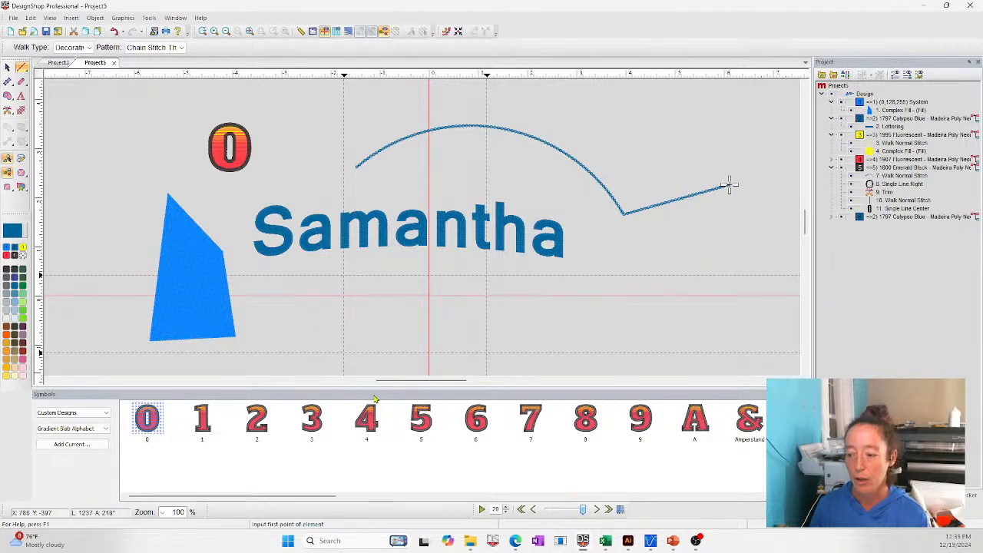
Step: Bring Project3 forward, switch to File Explorer, and open the Fonts folder inside Thing Ive Bought
left_click(59, 64)
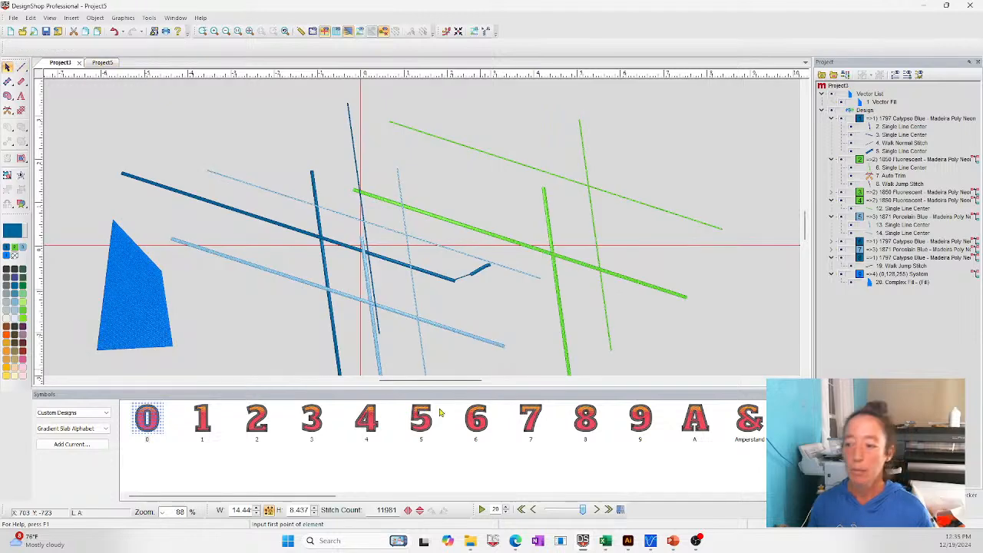
left_click(470, 540)
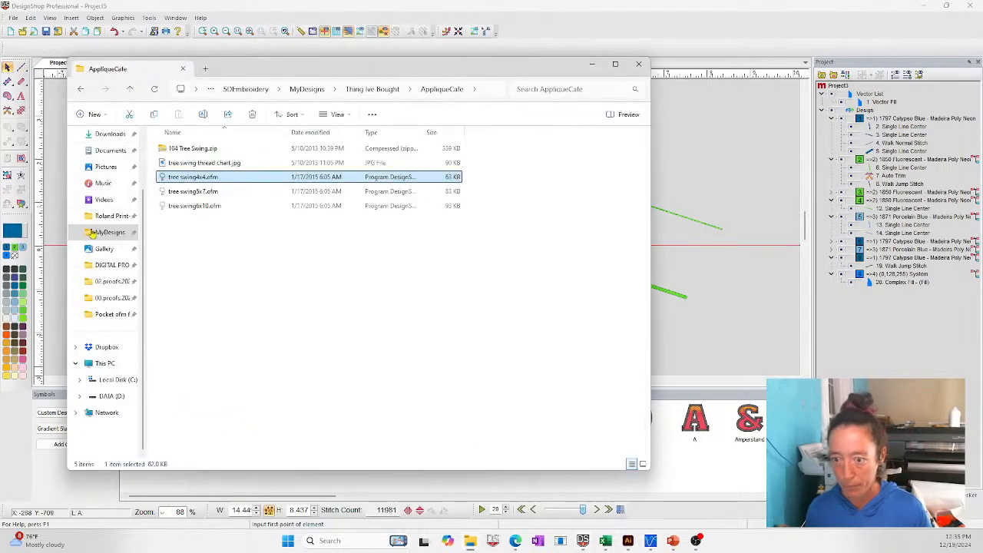
left_click(372, 89)
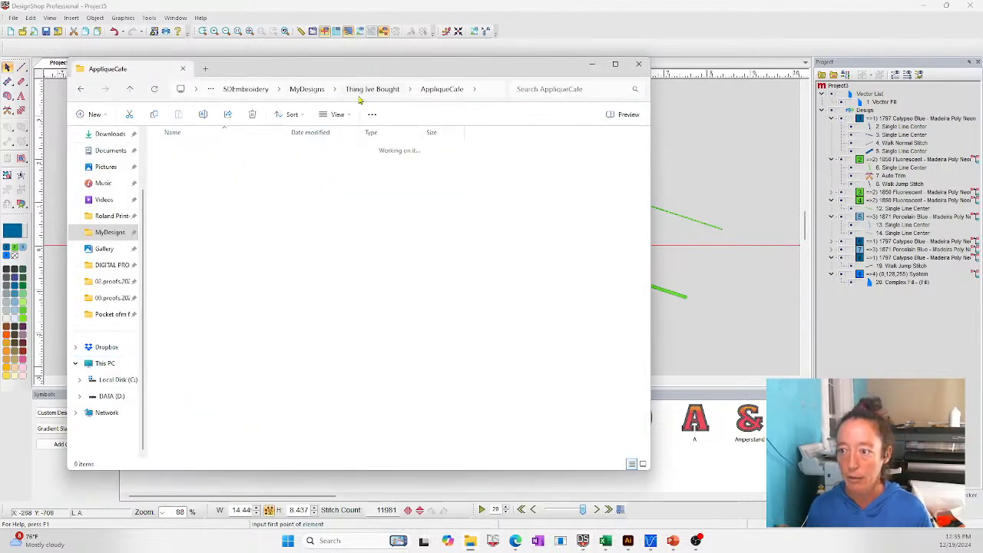
scroll(231, 342, "down", 6)
scroll(226, 322, "down", 6)
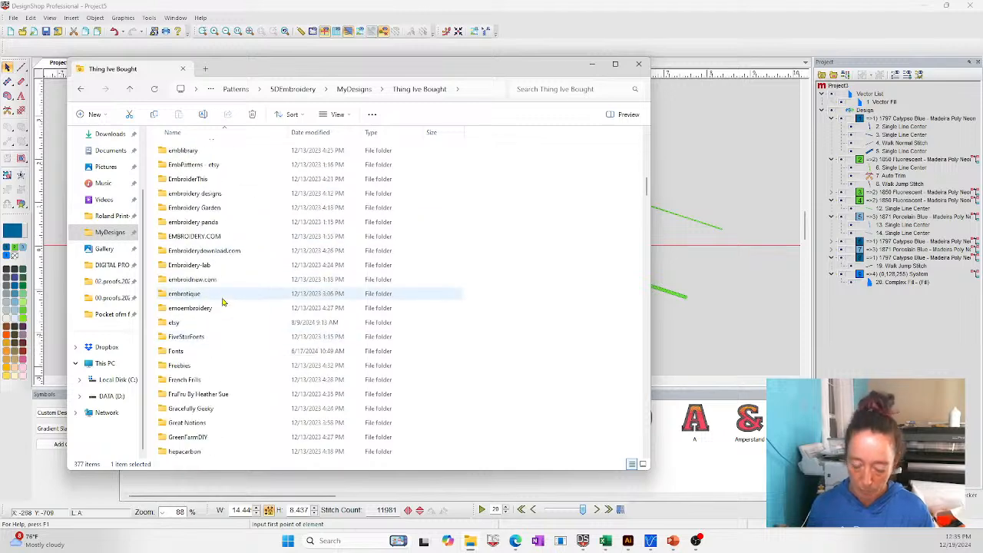
type("fo")
key("Return")
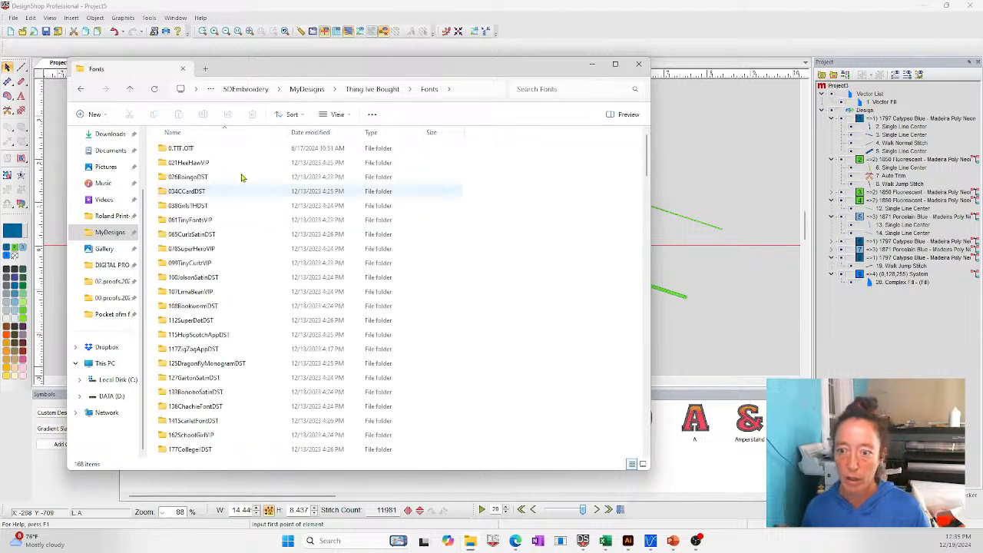
Step: Open the 141ScarletFontDST font folder and its subfolder of the same name, and browse the DST letter files
scroll(213, 308, "down", 3)
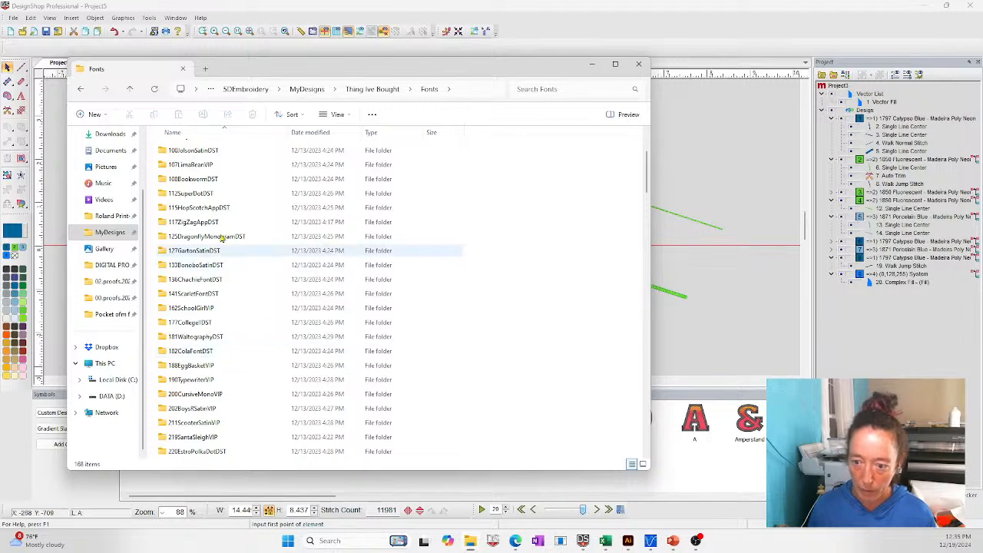
double_click(220, 296)
double_click(206, 151)
scroll(172, 301, "down", 2)
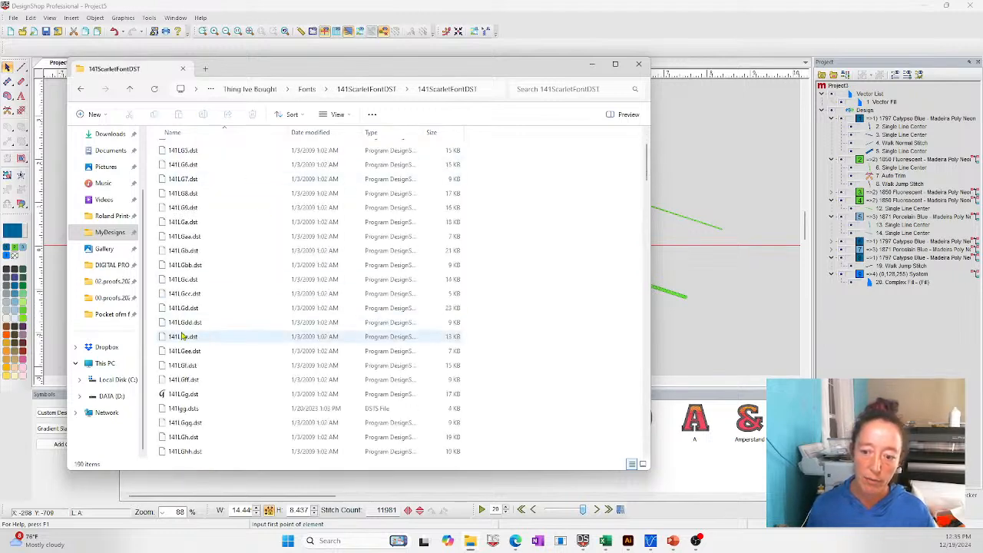
Step: Select the six letter files from 141LGa.dst through 141LGcc.dst and open them in DesignShop
left_click(182, 337)
left_click(188, 424, "shift")
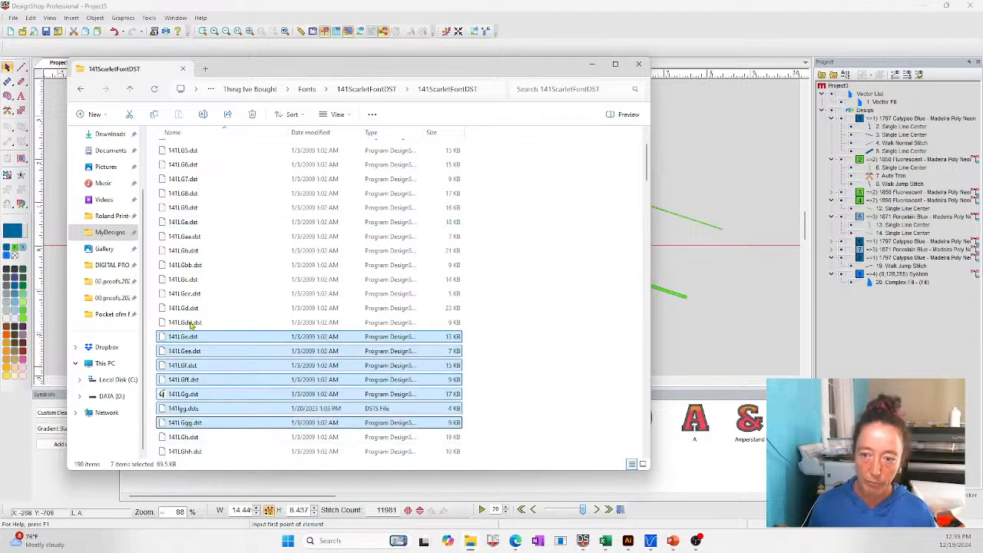
left_click(213, 423)
left_click(210, 394)
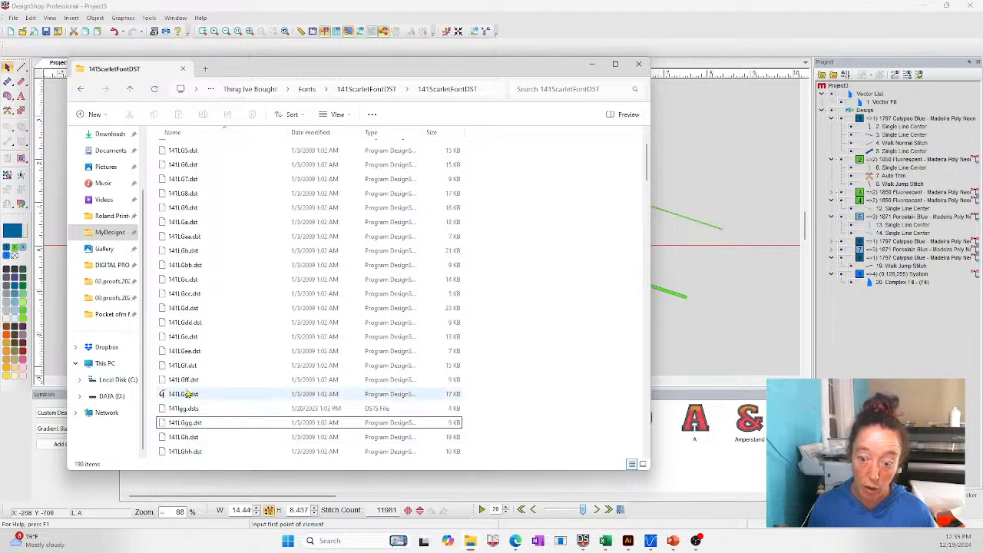
left_click_drag(158, 299, 303, 231)
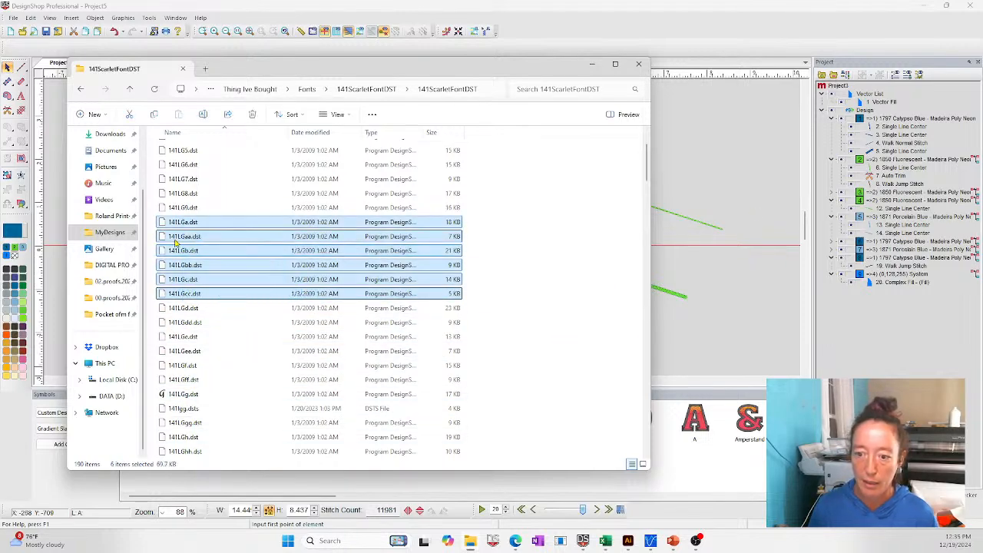
left_click(712, 192)
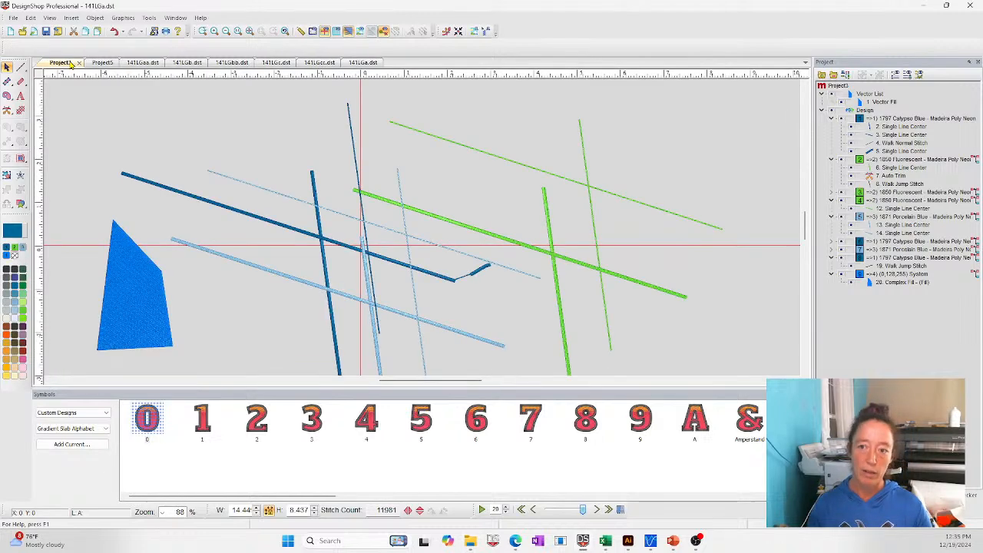
Step: Close Project3 and Project5 without saving their changes
left_click(79, 63)
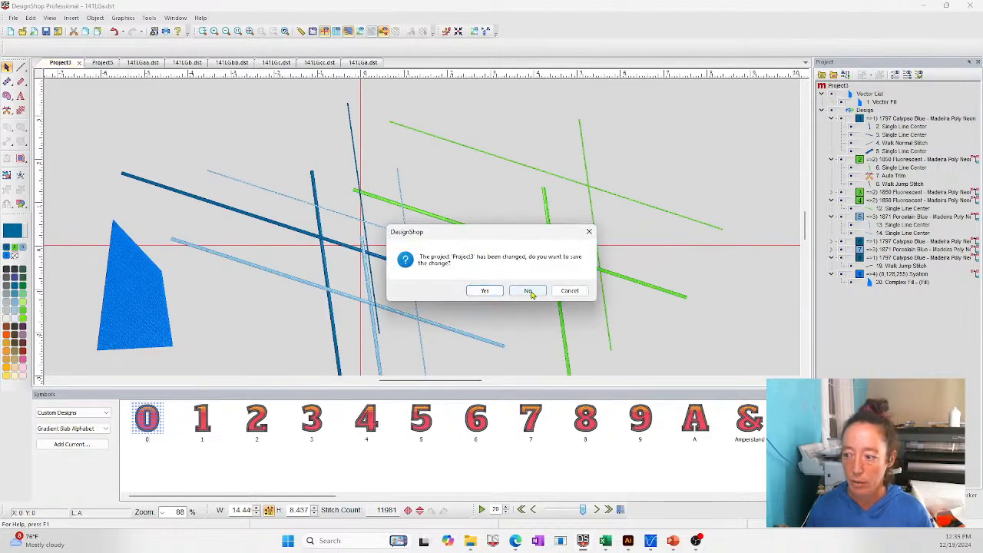
left_click(530, 294)
left_click(58, 64)
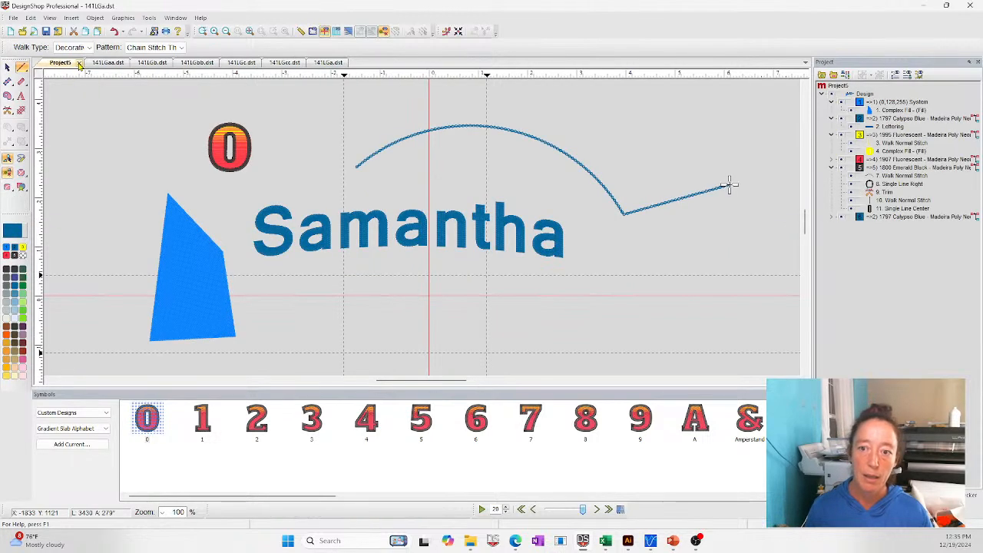
left_click(78, 62)
left_click(528, 291)
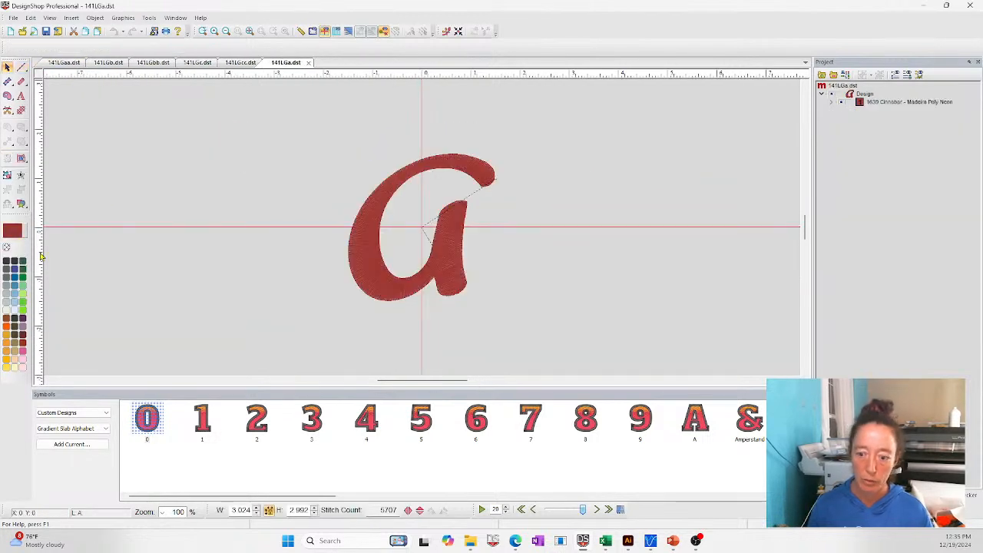
Step: Hide the Symbols panel and select the capital A design in 141LGa.dst, checking the letter file names in File Explorer
left_click(804, 394)
left_click_drag(305, 134, 667, 426)
left_click(470, 541)
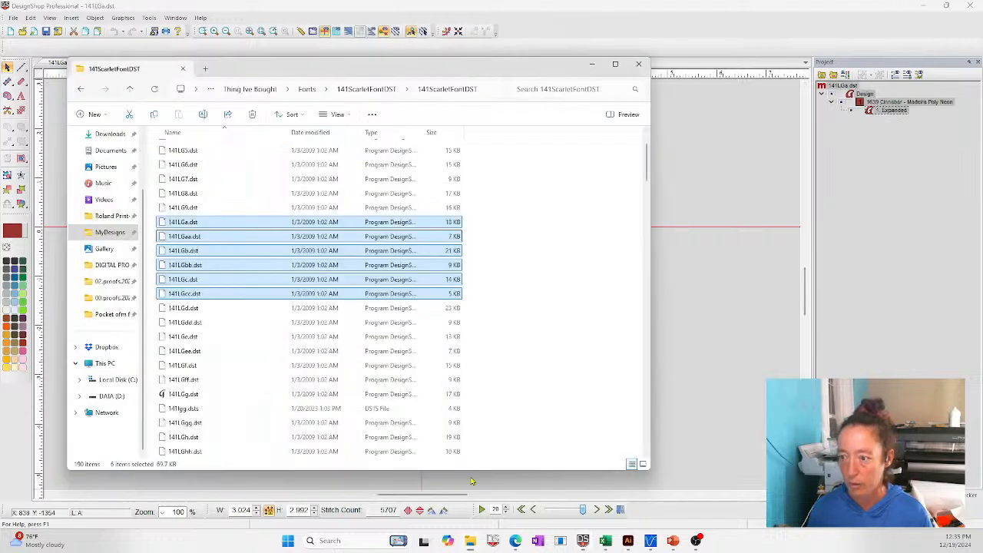
scroll(330, 197, "up", 2)
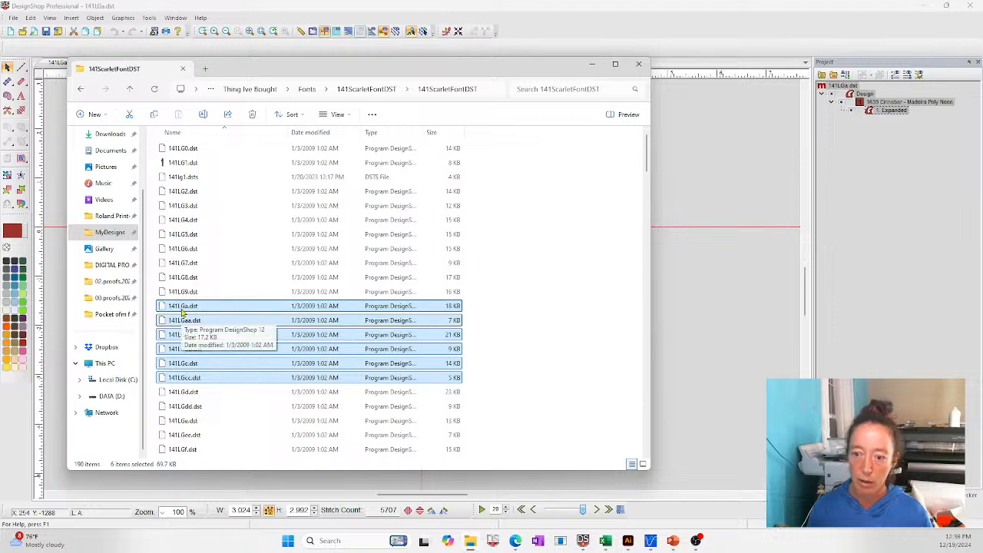
left_click(725, 172)
left_click(377, 219)
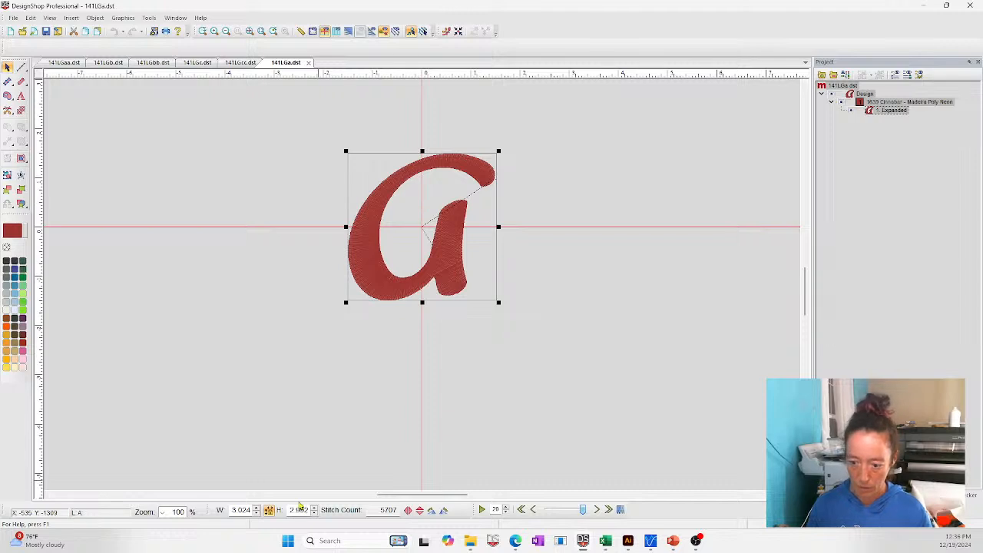
Step: Start saving the selected A as a letter and create a new Standard alphabet named ScarletDST-Lg-3
right_click(389, 233)
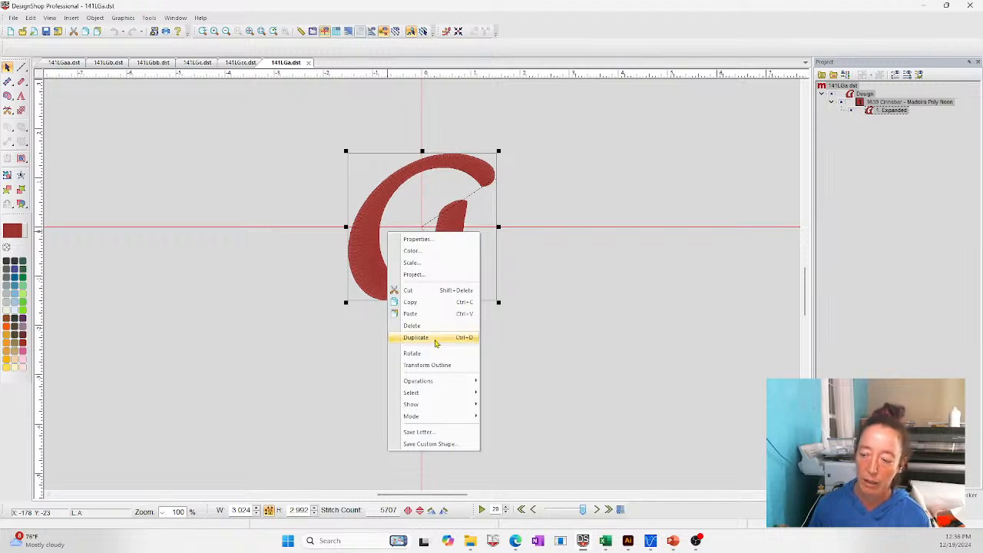
left_click(435, 432)
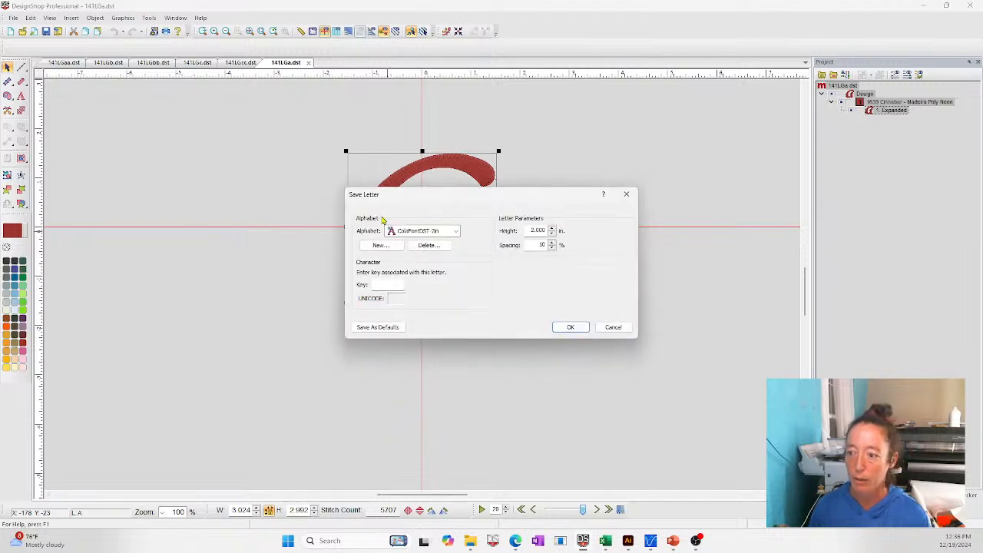
left_click(380, 246)
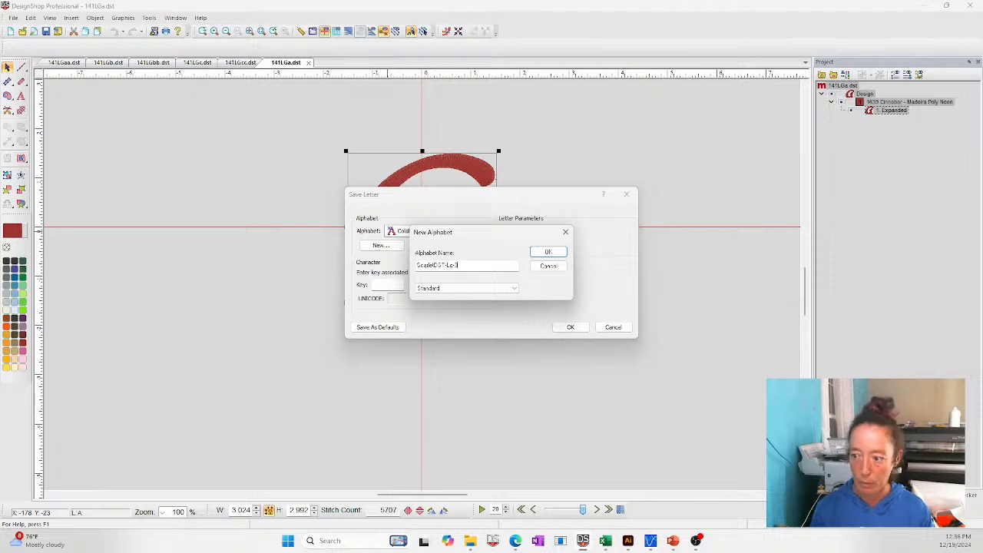
left_click(509, 266)
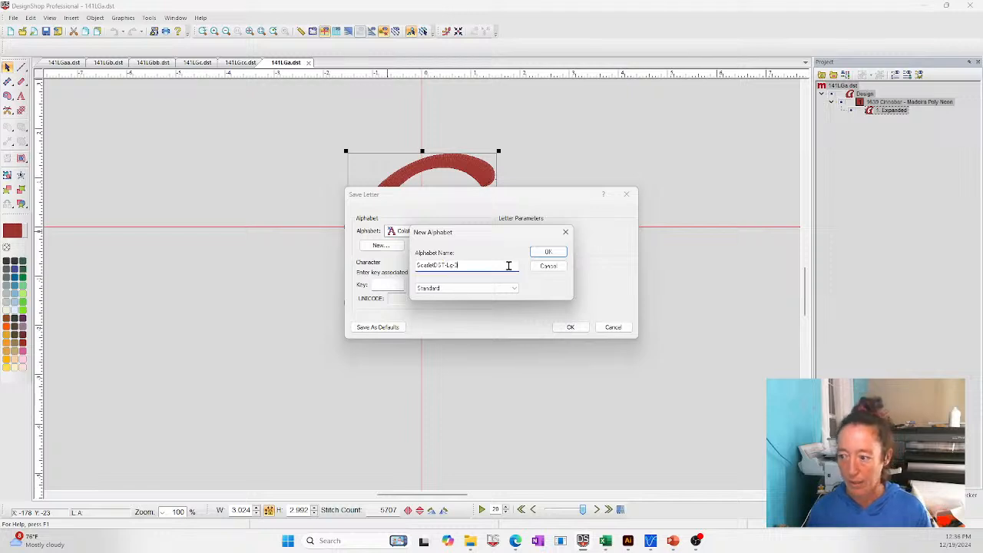
left_click(549, 254)
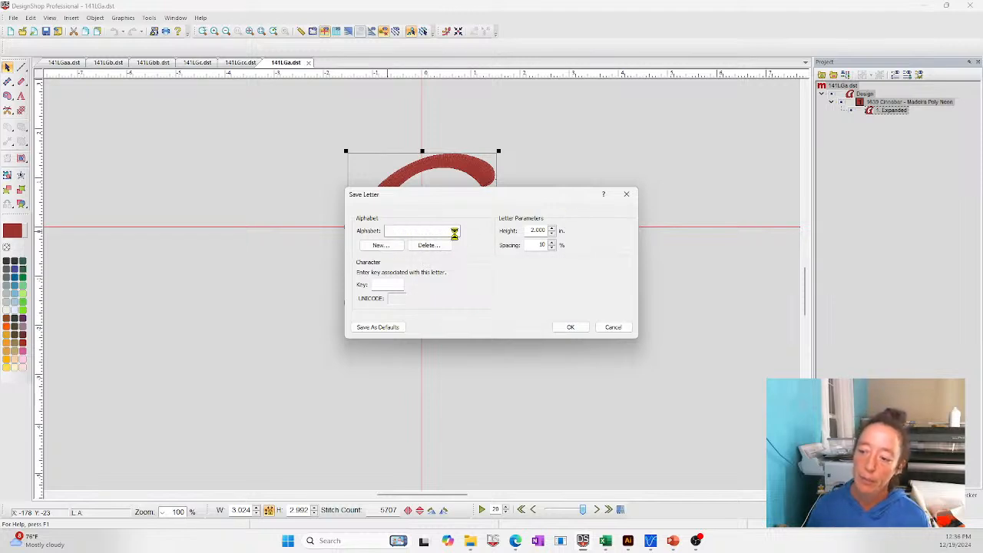
Step: Set the letter height to 3 in, assign the key A, and save the letter to the new alphabet
double_click(534, 229)
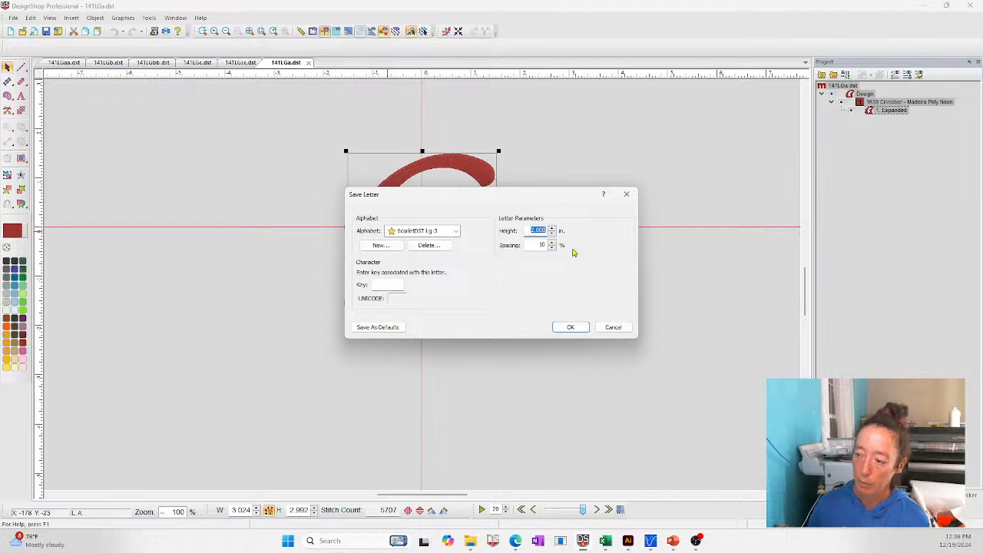
type("3")
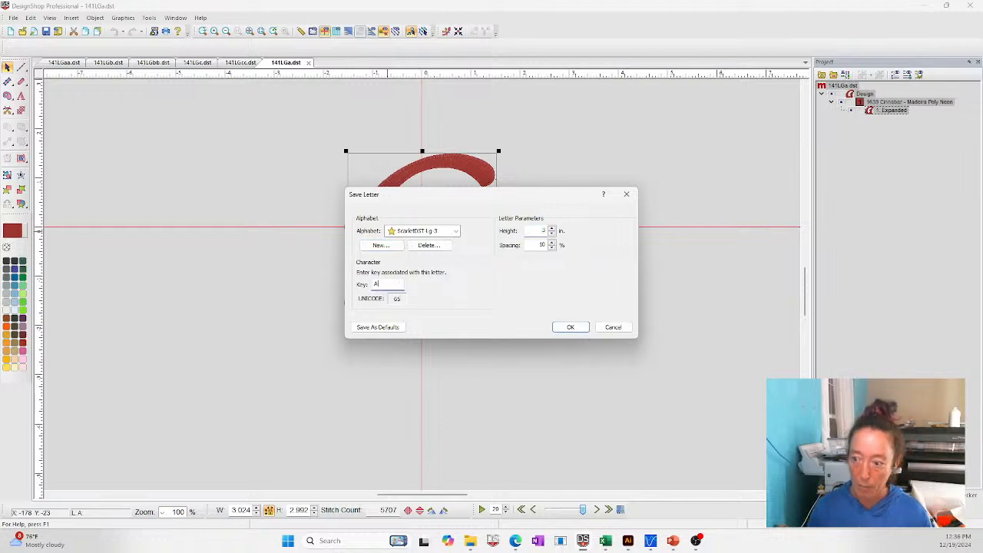
left_click(570, 328)
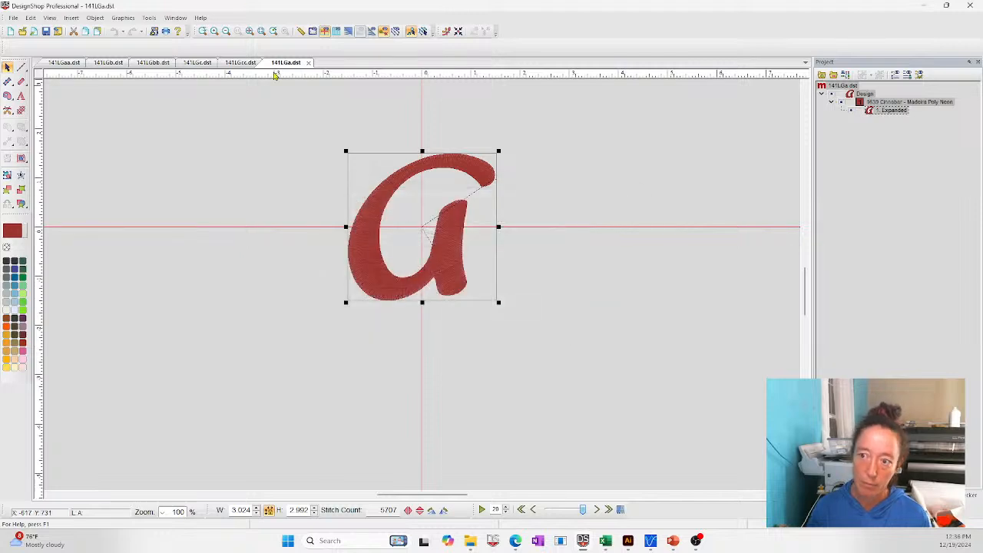
Step: Save the lowercase c design in 141LGcc.dst to the ScarletDST-Lg-3 alphabet with the key c
left_click(232, 66)
left_click_drag(360, 167, 534, 329)
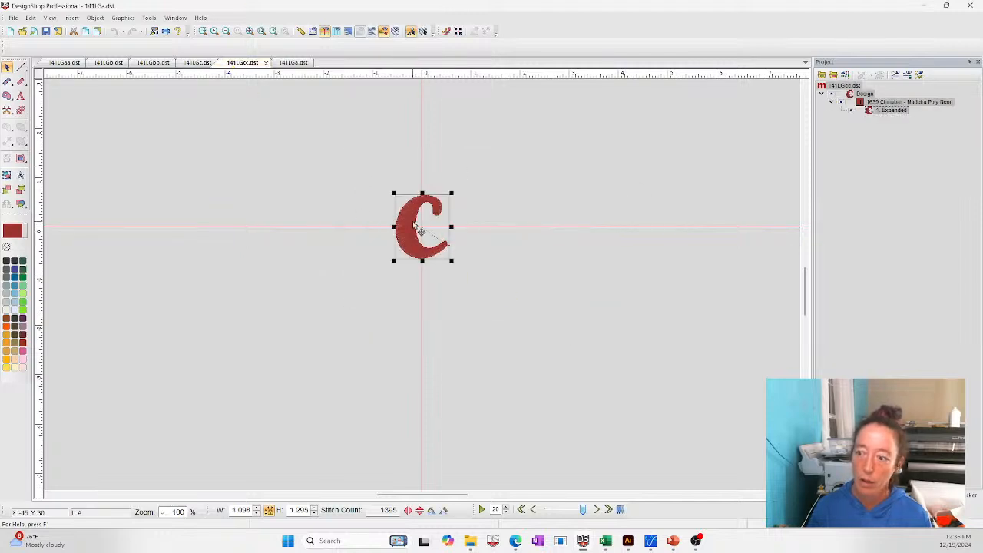
right_click(426, 229)
left_click(488, 424)
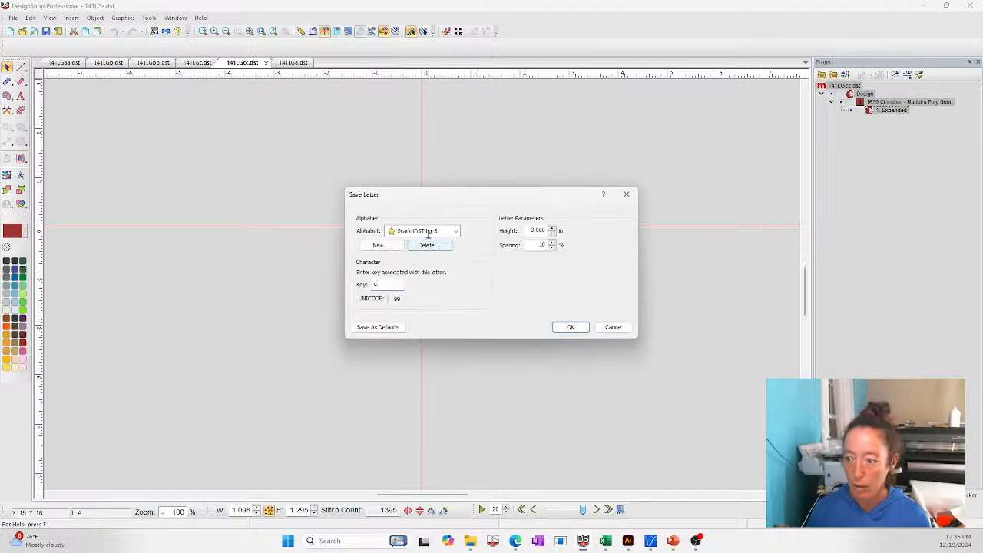
left_click(570, 327)
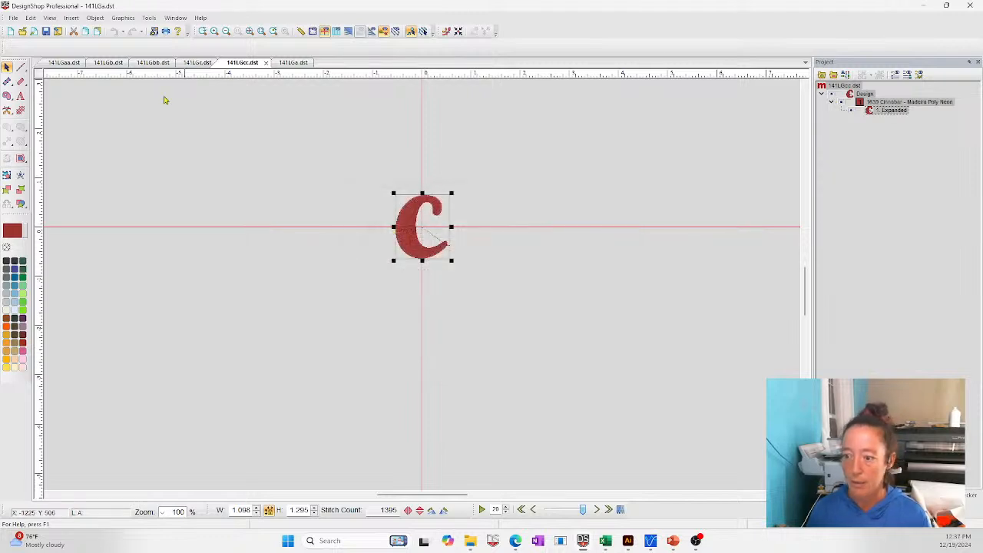
Step: Save the capital C design in 141LGc.dst as a letter in the ScarletDST-Lg-3 alphabet
left_click(196, 63)
left_click_drag(301, 127, 553, 330)
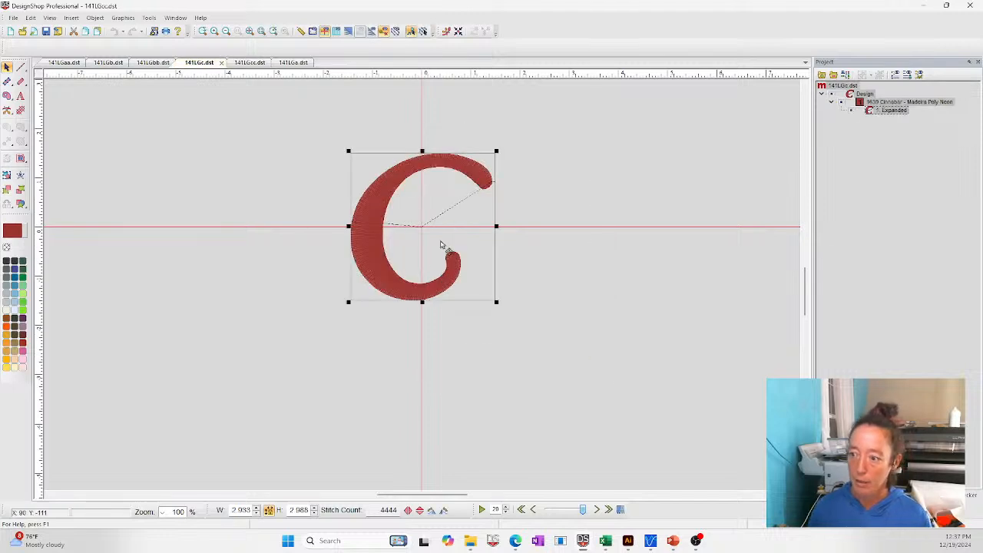
right_click(439, 219)
left_click(484, 415)
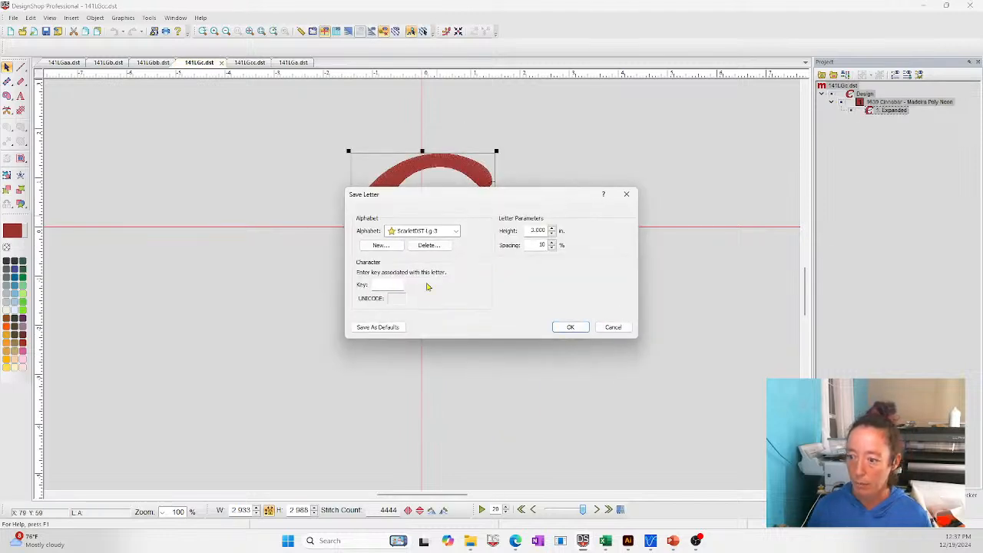
left_click(570, 327)
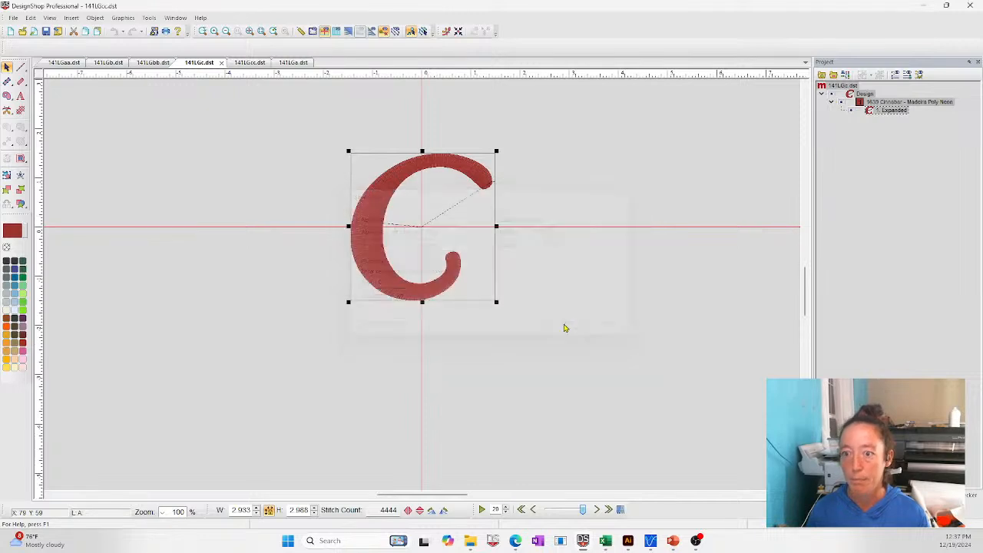
Step: Save the lowercase b design in 141LGbb.dst as a letter in the ScarletDST-Lg-3 alphabet
left_click(153, 62)
left_click(407, 231)
right_click(425, 208)
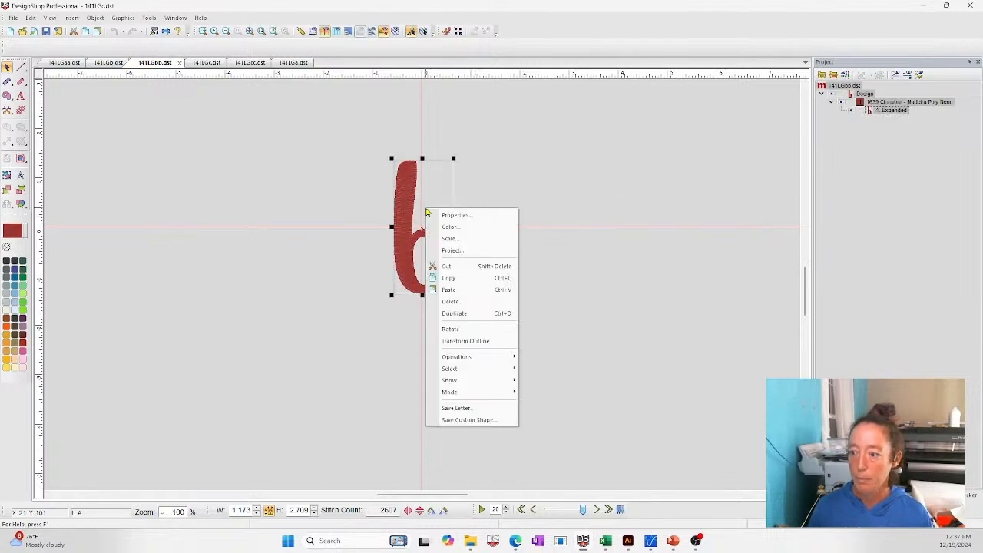
left_click(484, 409)
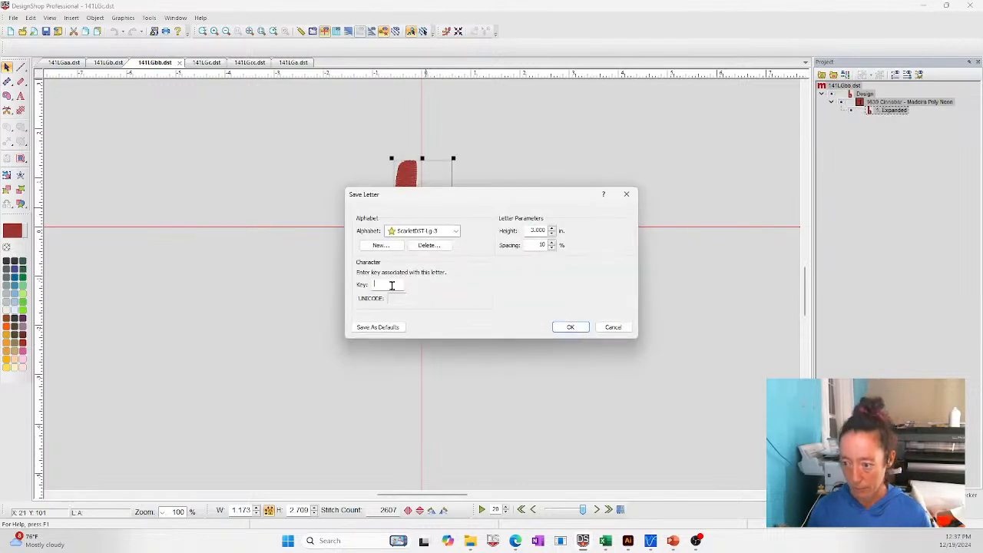
left_click(571, 328)
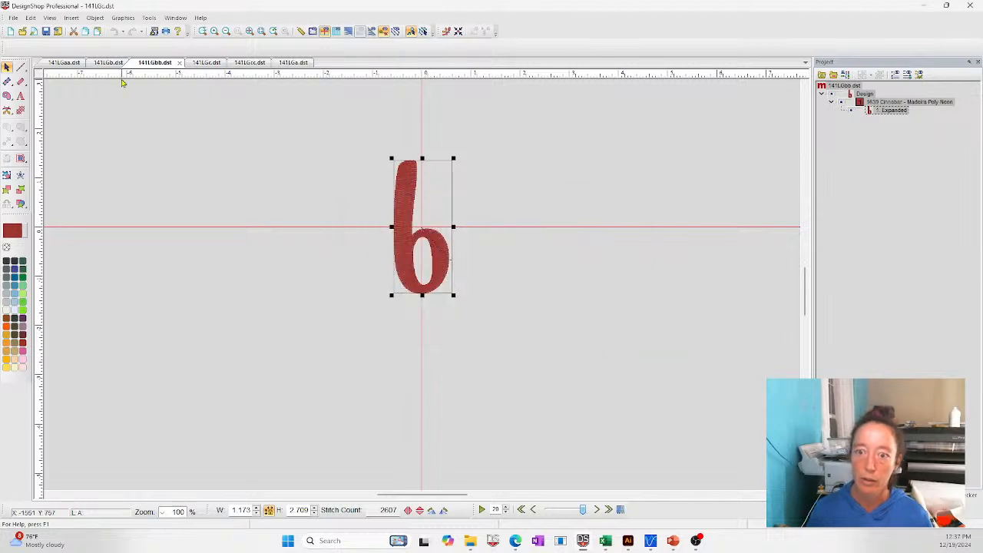
Step: Save the capital B design in 141LGb.dst to the ScarletDST-Lg-3 alphabet with the key B
left_click(110, 62)
left_click(421, 223)
right_click(412, 205)
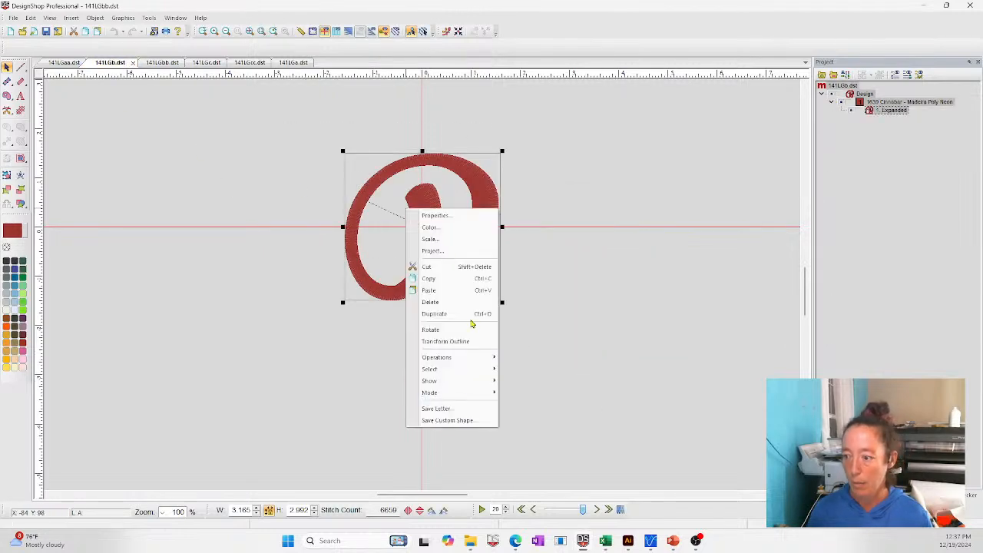
left_click(481, 408)
left_click(398, 285)
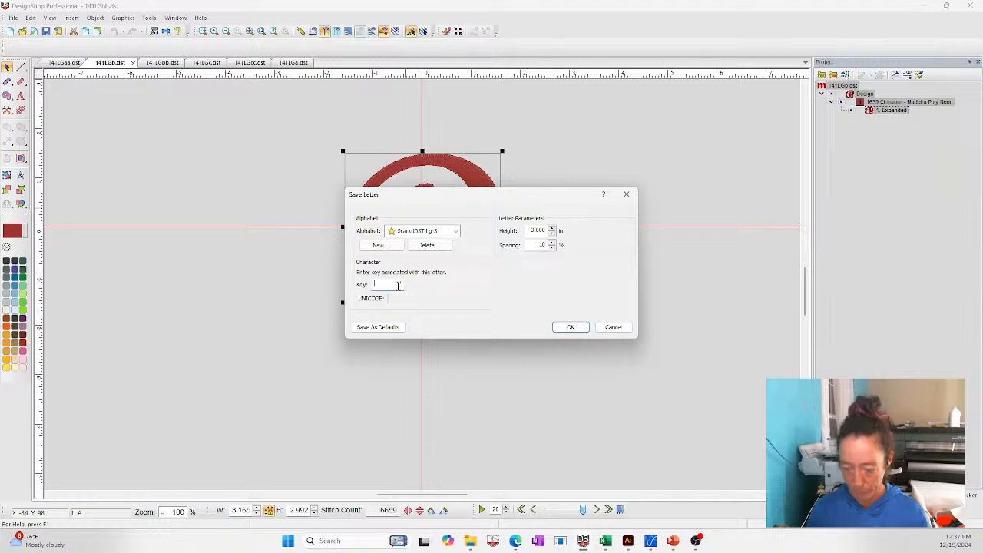
type("B")
left_click(571, 328)
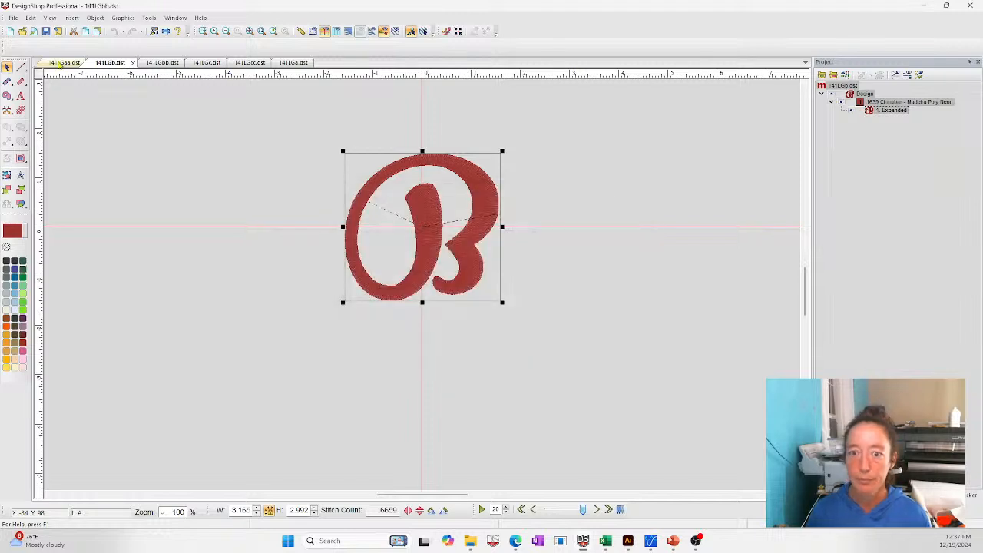
Step: Save the lowercase a design in 141LGaa.dst to the ScarletDST-Lg-3 alphabet with the key a
left_click(65, 62)
left_click_drag(293, 135, 572, 373)
right_click(412, 232)
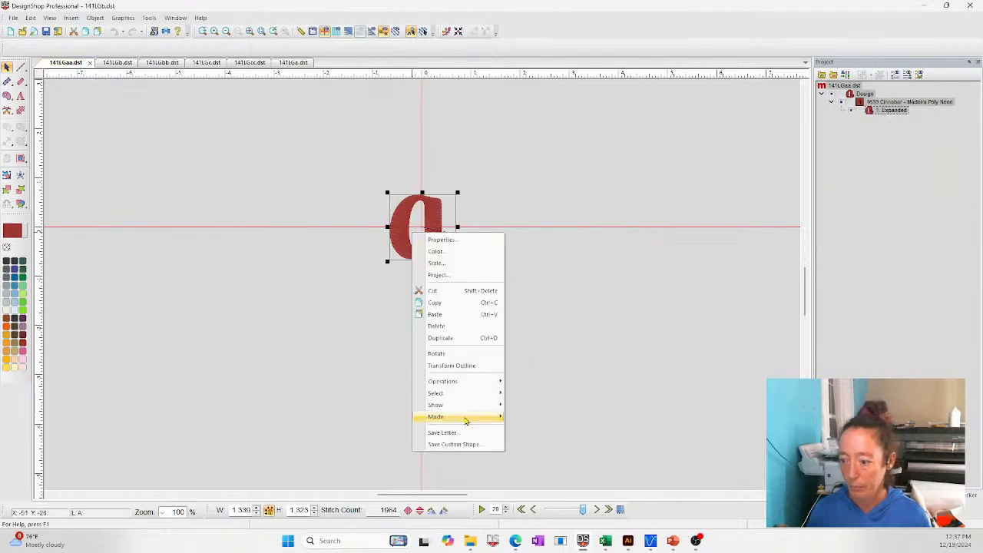
left_click(443, 433)
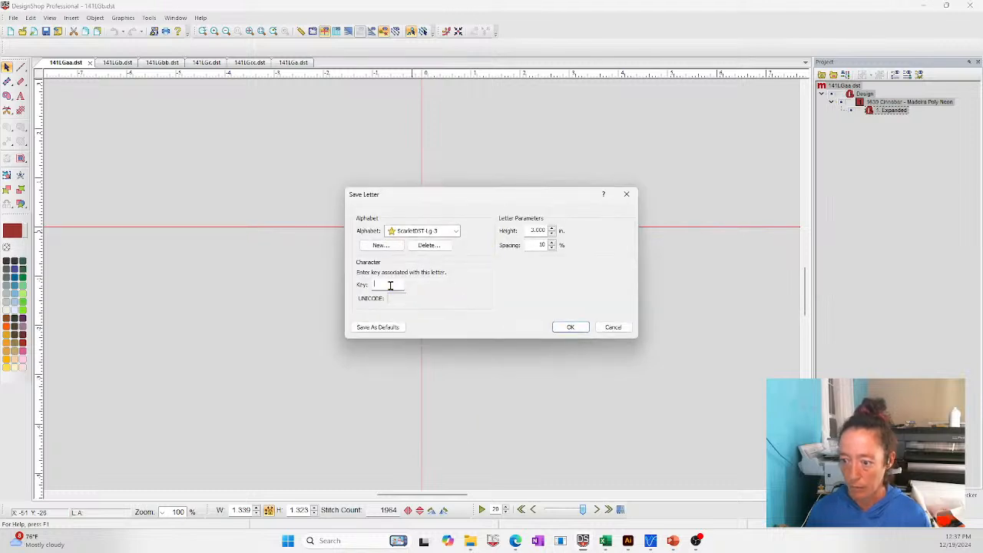
type("a")
left_click(570, 327)
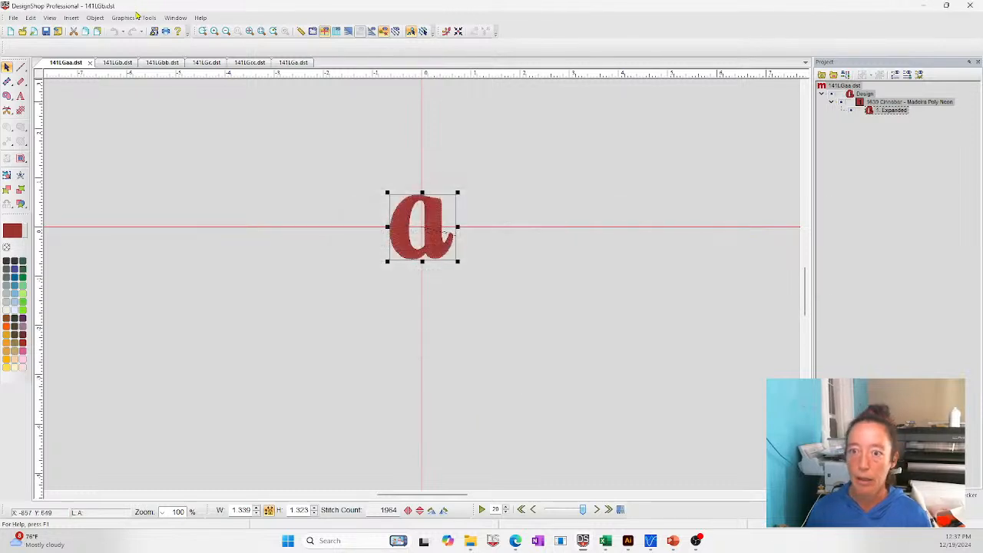
Step: Close all open letter files and activate the Lettering tool in a new project
left_click(175, 18)
left_click(189, 54)
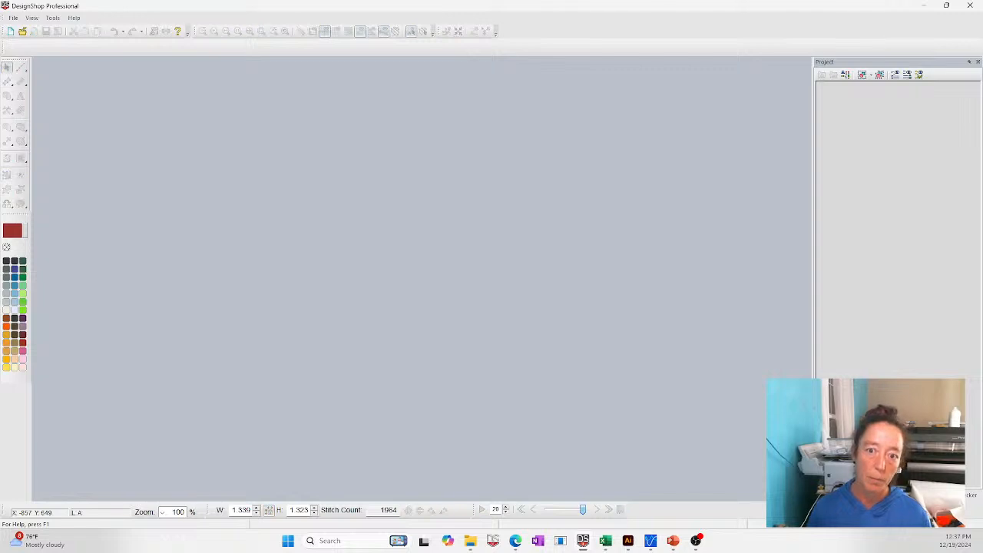
left_click(10, 31)
left_click(21, 96)
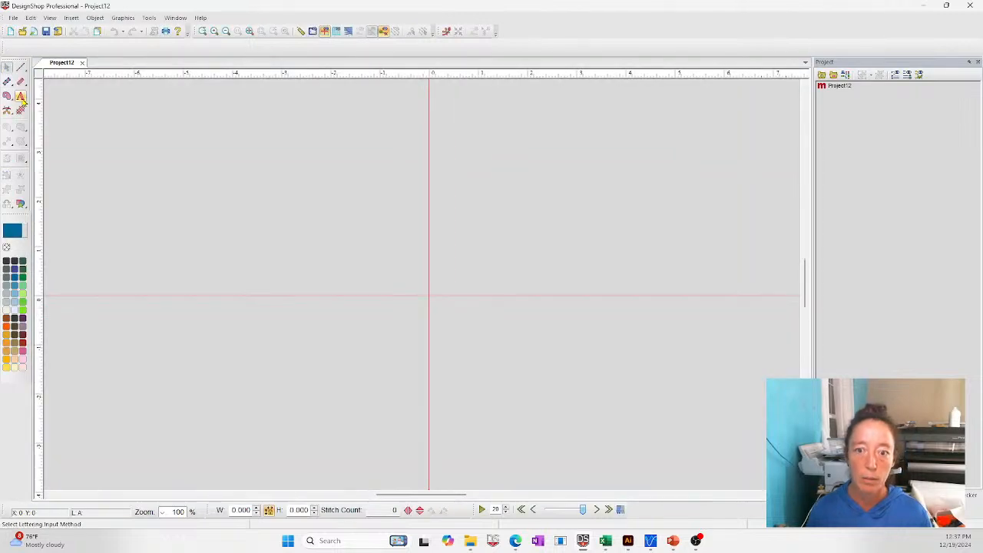
Step: Search the alphabets for "scar" and choose ScarletDST-3in for the new lettering
left_click(119, 48)
type("sc")
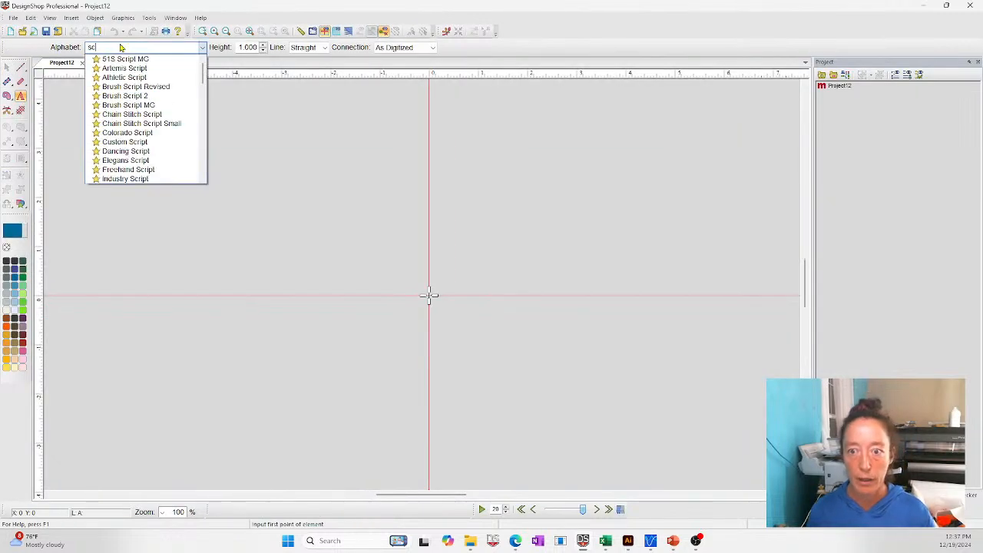
type("ar")
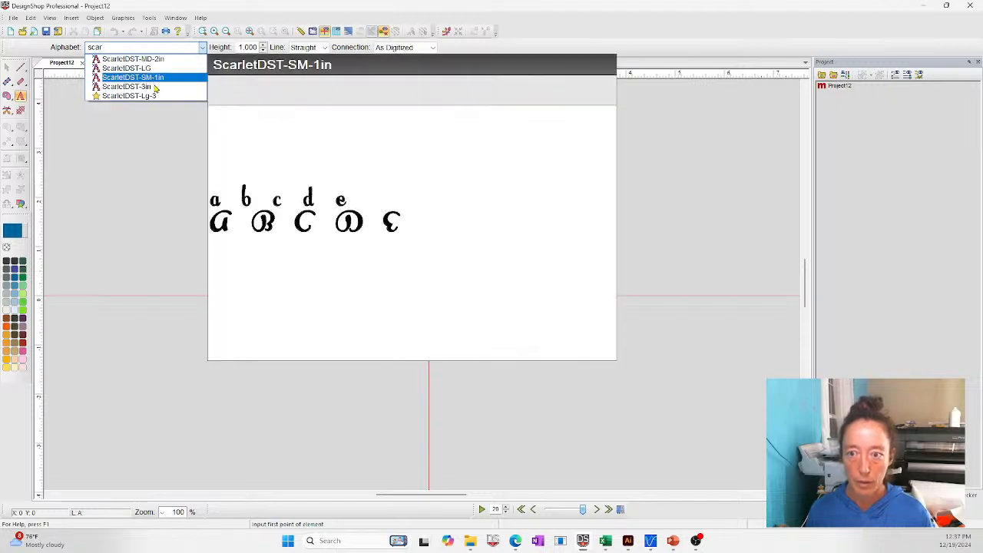
left_click(154, 89)
left_click(494, 300)
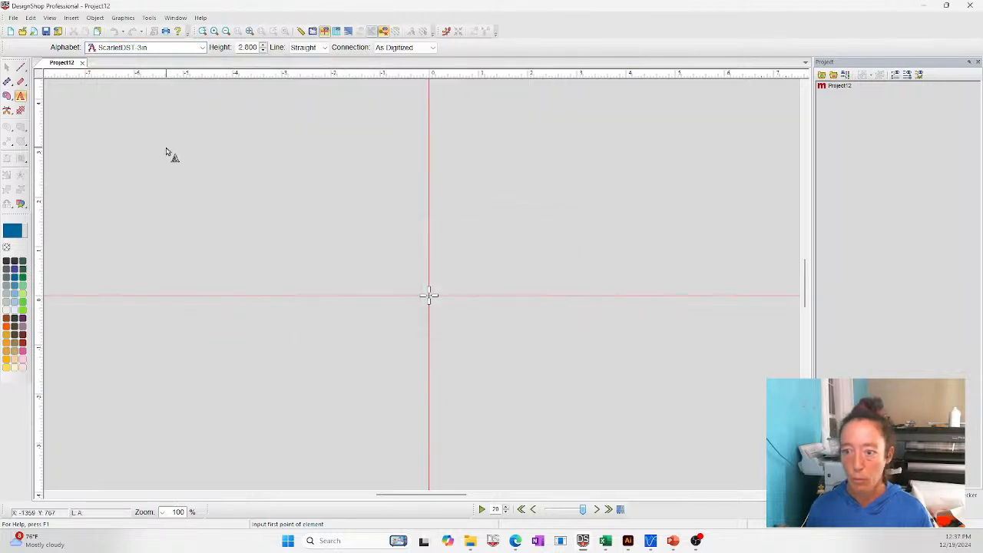
Step: Create lettering reading Aa in Project12, also trying the characters B and b from the same alphabet
left_click(358, 236)
type("a")
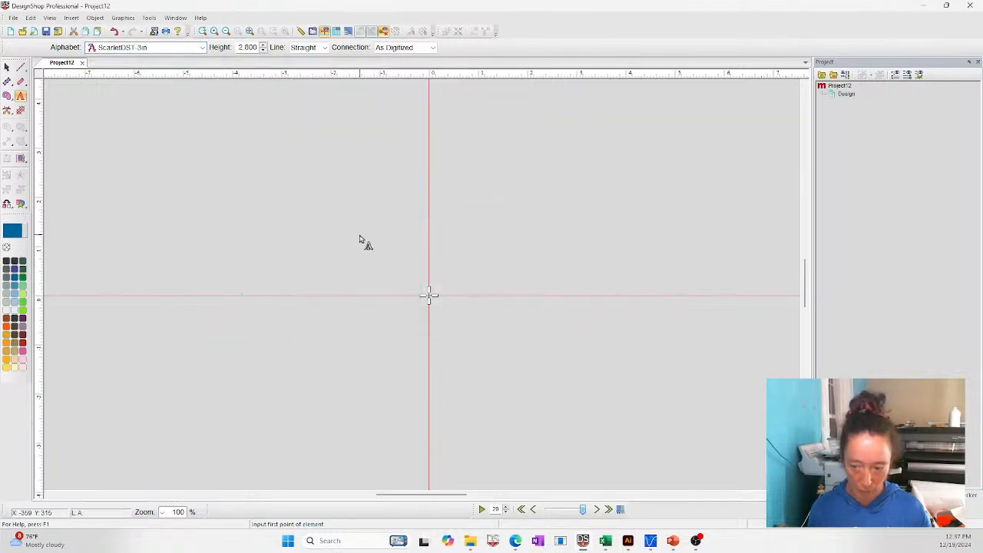
key("Return")
type("aB")
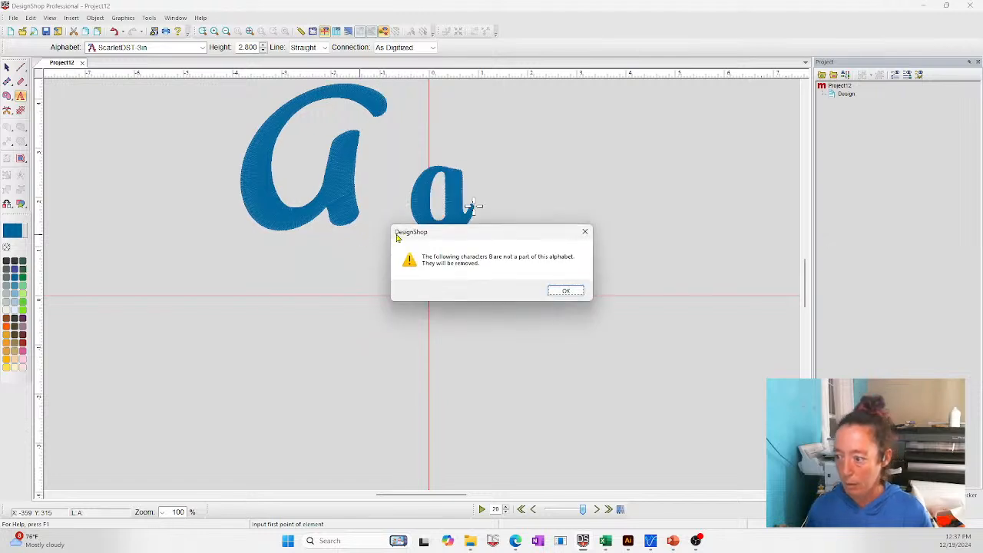
left_click(560, 292)
type("b")
left_click(569, 288)
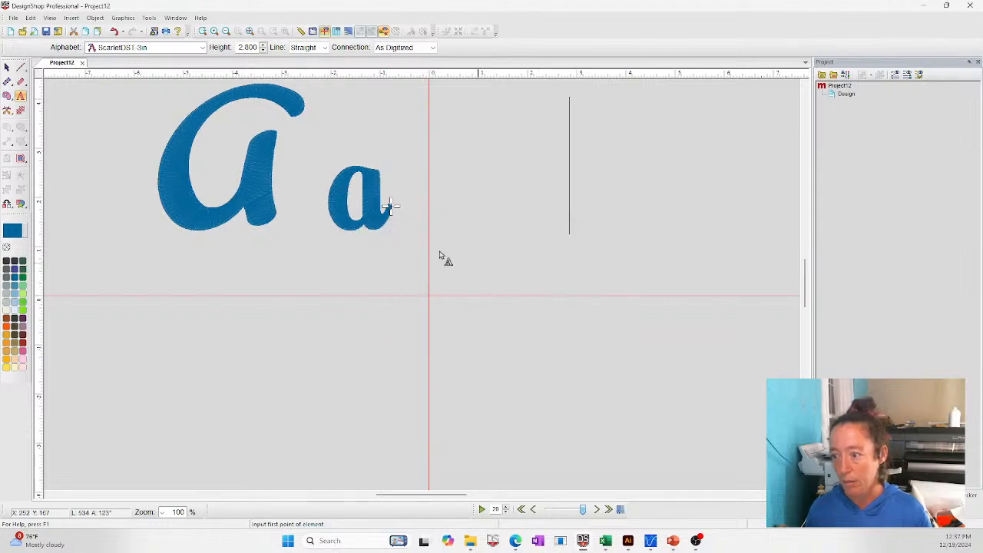
key("BackSpace")
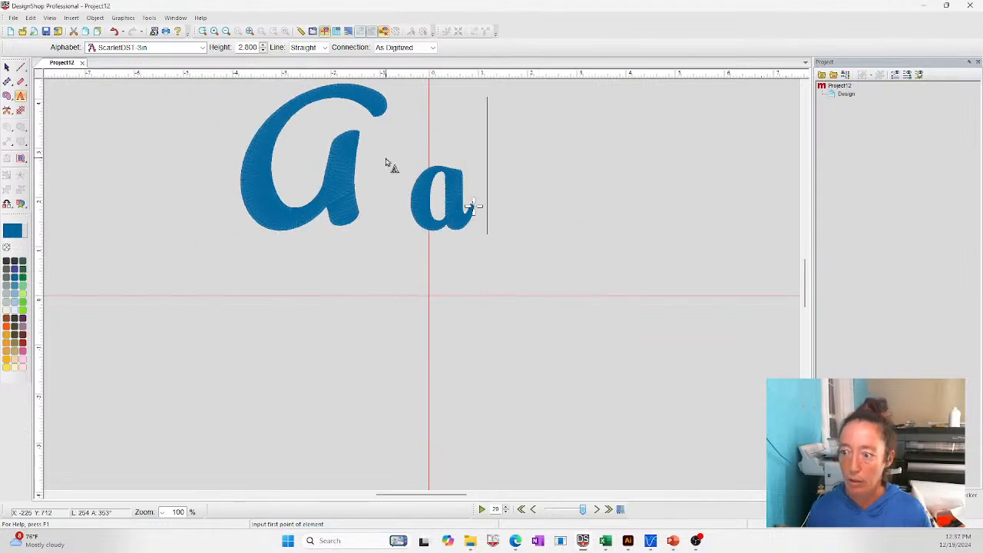
key("Return")
left_click_drag(386, 163, 429, 240)
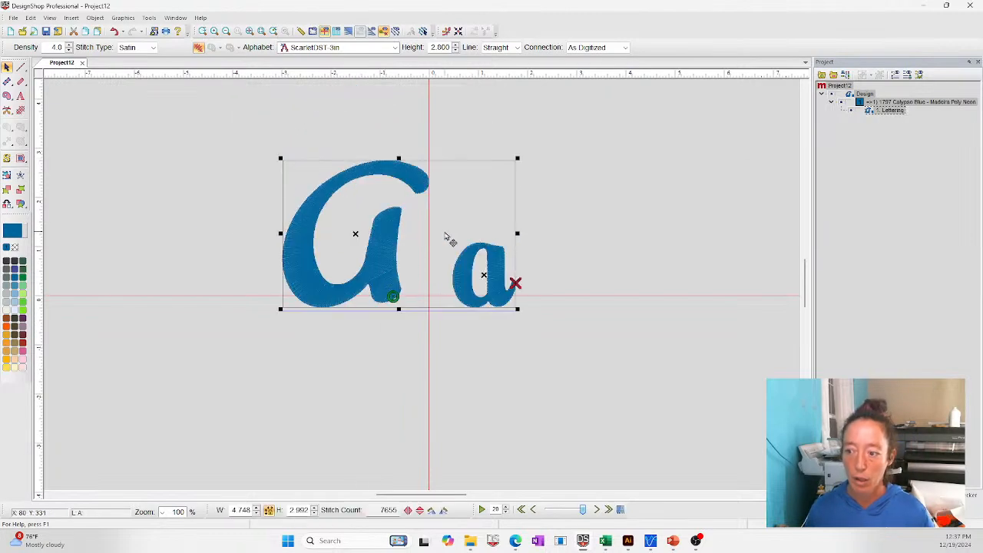
Step: Examine the Custom category of alphabets in the Aa lettering's object properties and cancel without changing anything
double_click(423, 229)
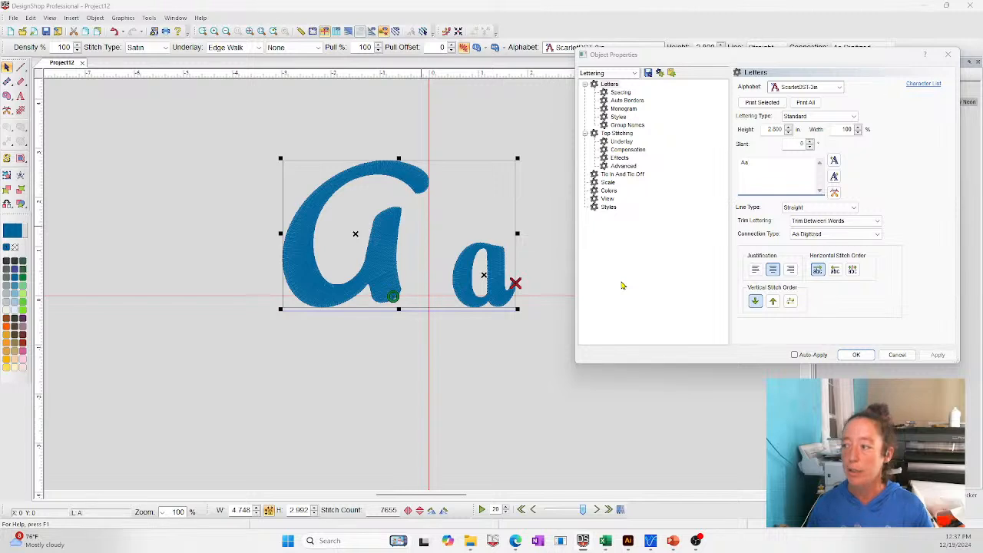
left_click(841, 88)
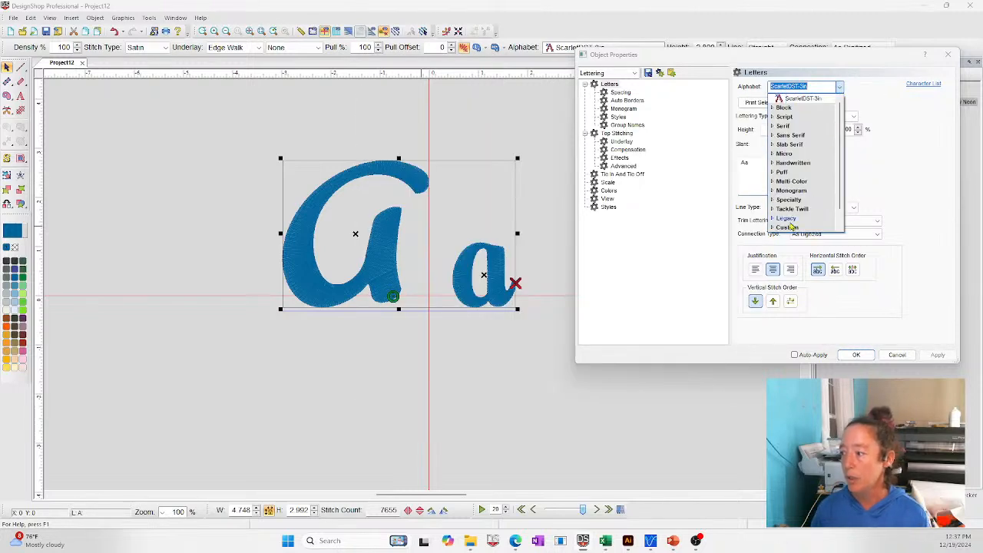
left_click(773, 209)
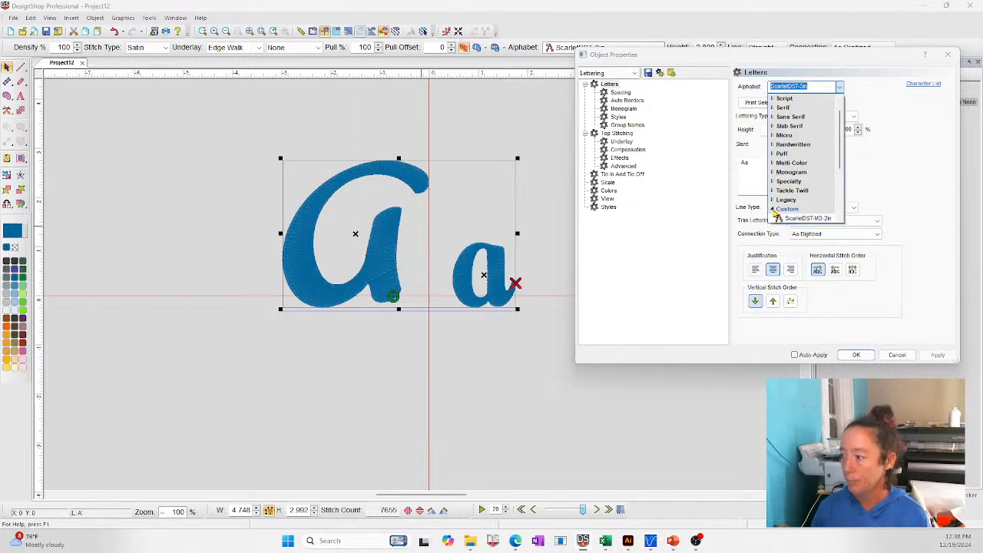
scroll(784, 212, "down", 4)
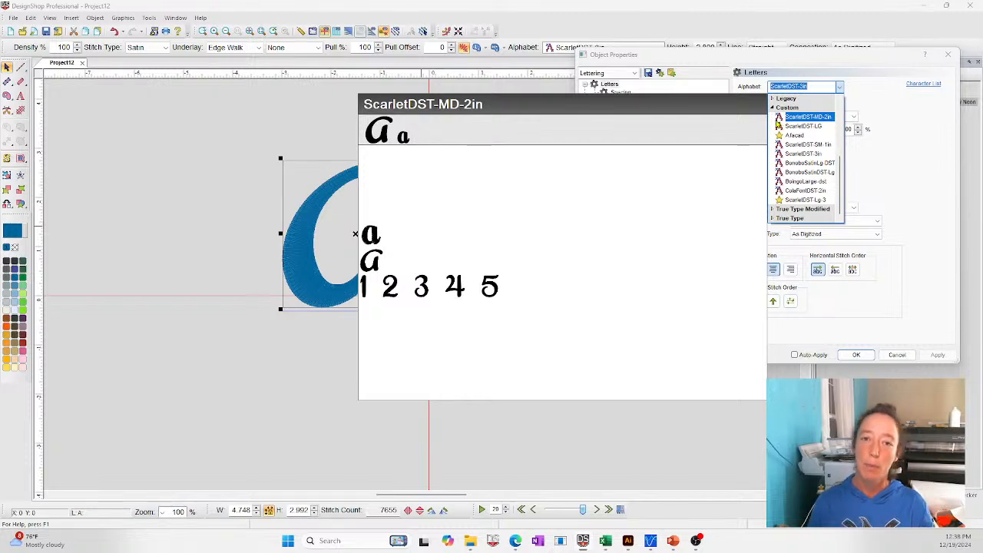
left_click(274, 116)
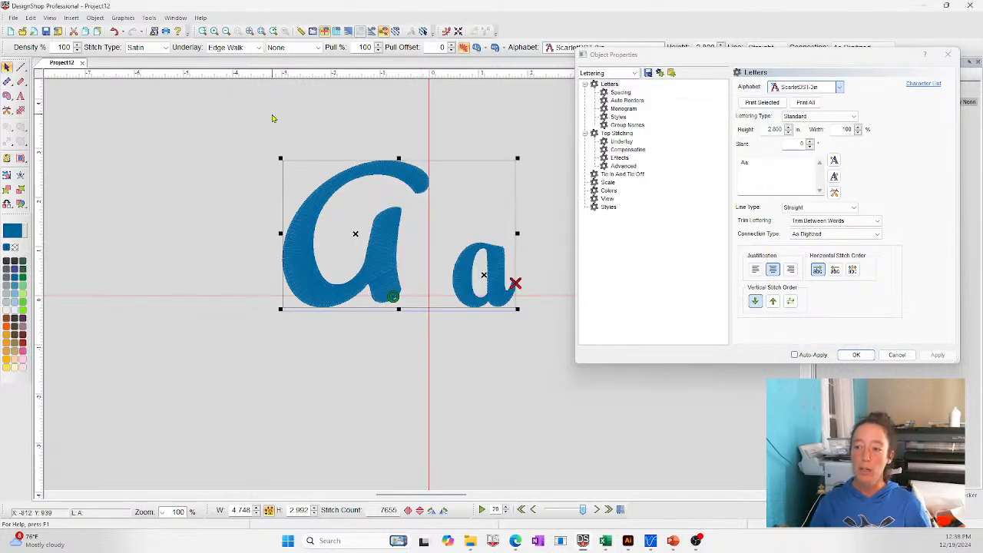
left_click(897, 355)
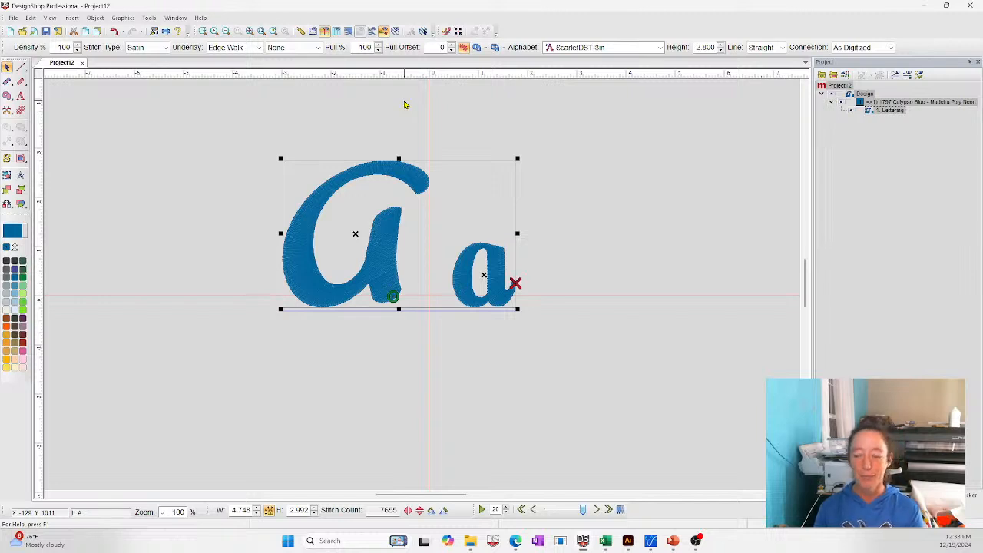
Step: Delete the Aa lettering from the project and switch to the PowerPoint slide show
key("Delete")
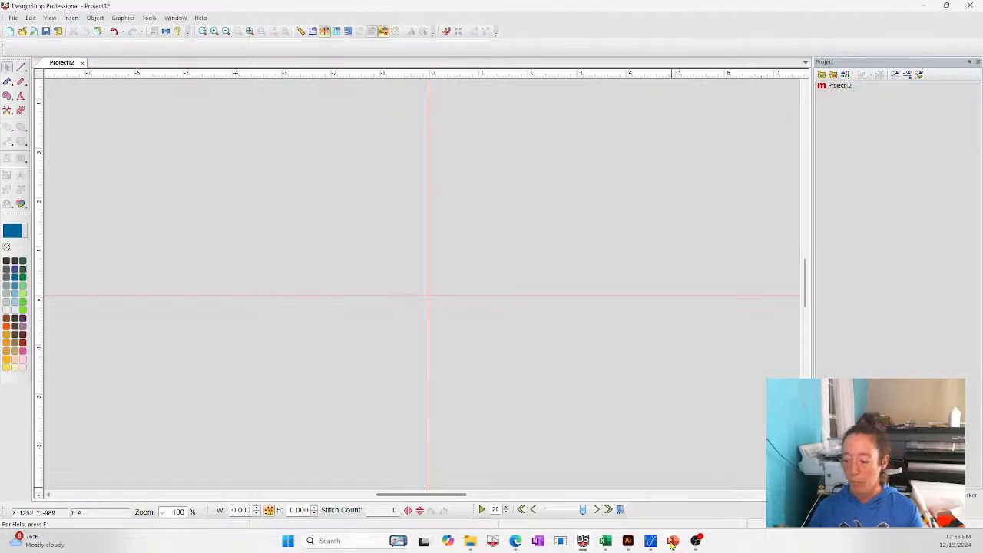
mouse_move(673, 542)
left_click(680, 498)
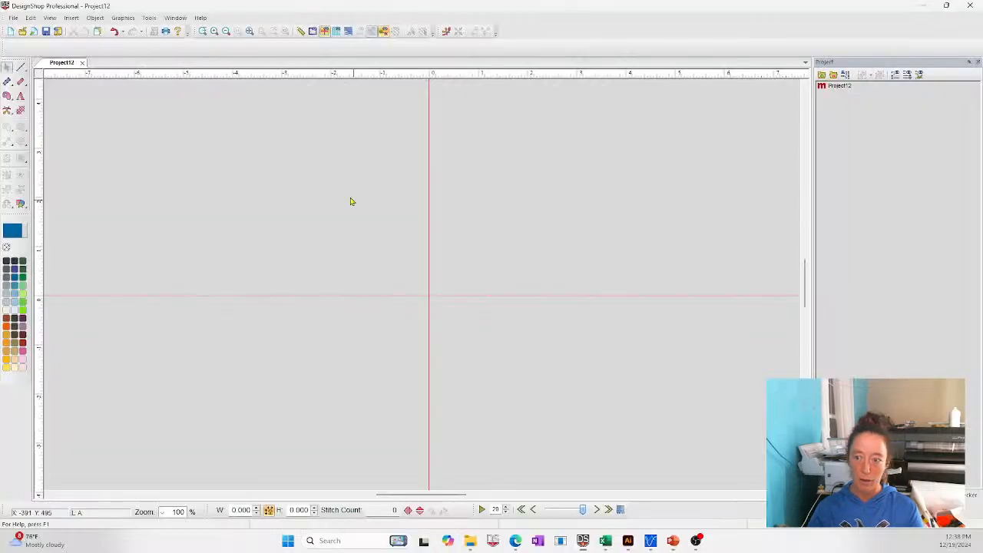
Step: Open the recently used design tree swing4x4.ofm in DesignShop
left_click(20, 95)
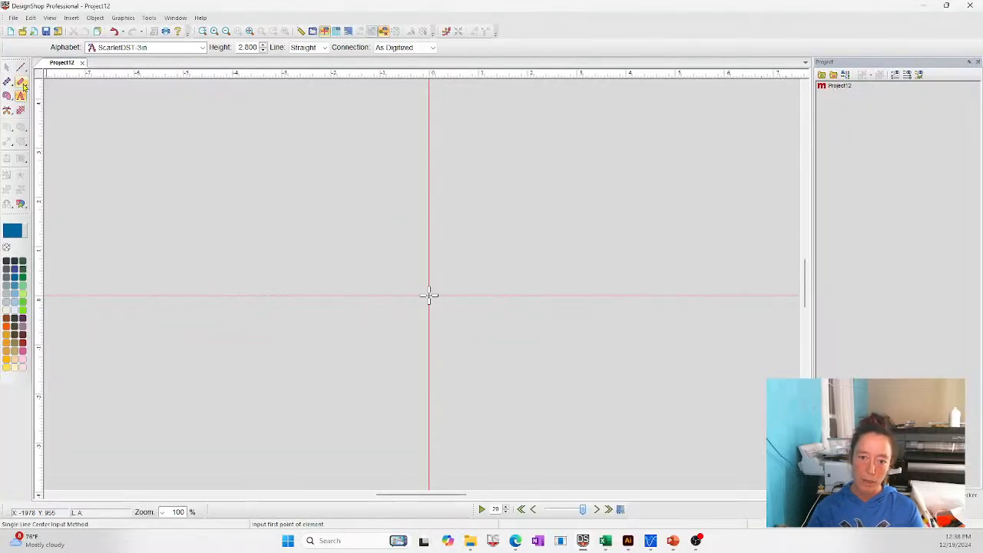
left_click(13, 17)
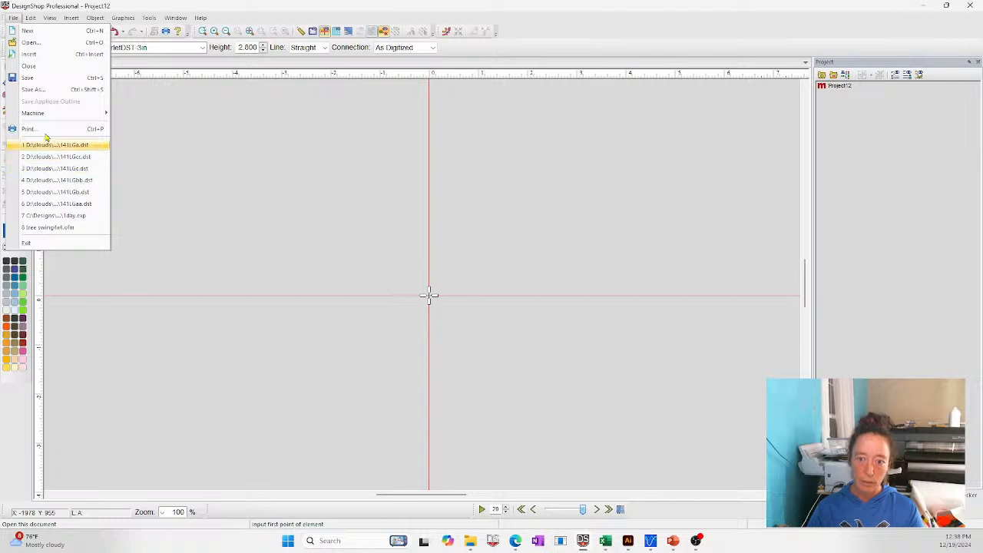
left_click(70, 230)
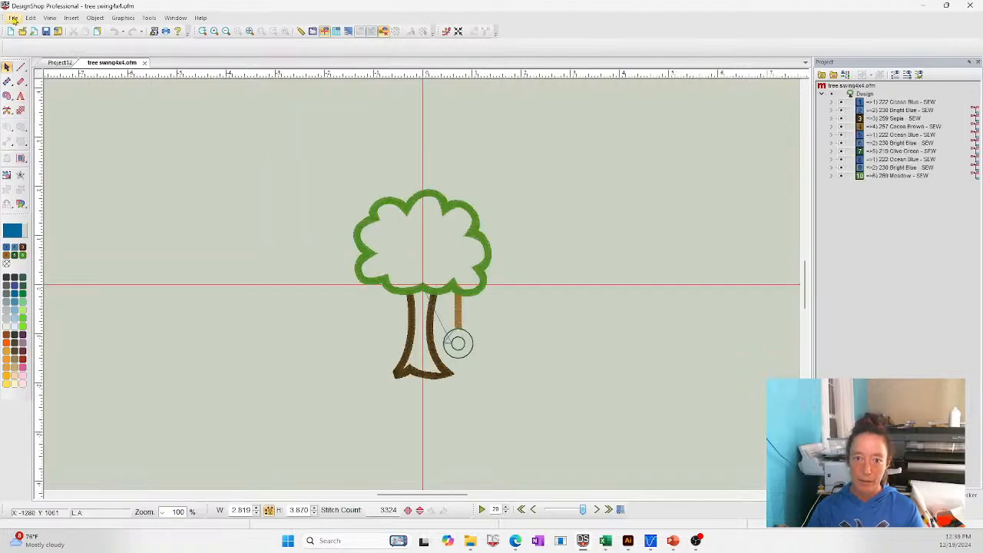
Step: Save the tree swing design as the PNG image tree swing4x4.png at 300 DPI in the AppliqueCafe folder
left_click(13, 18)
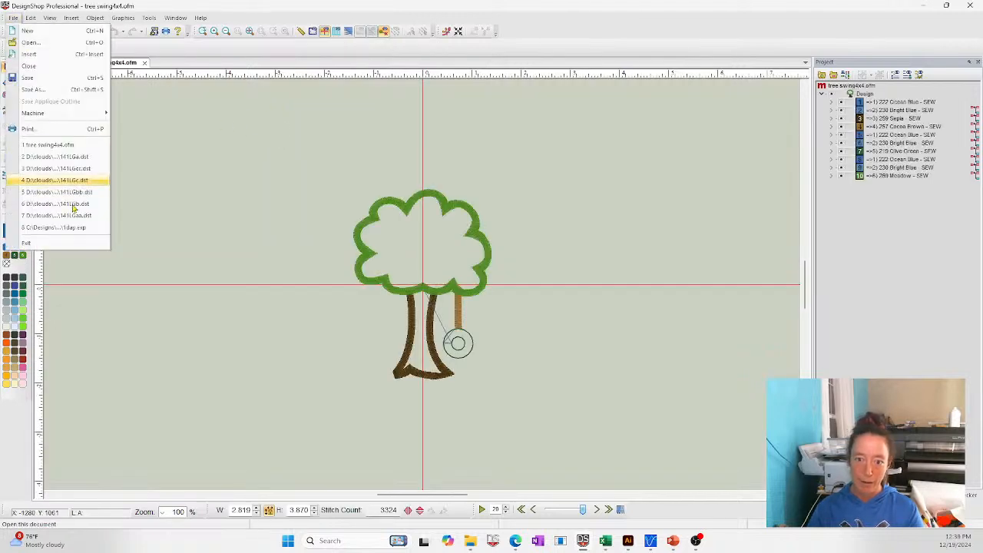
left_click(35, 90)
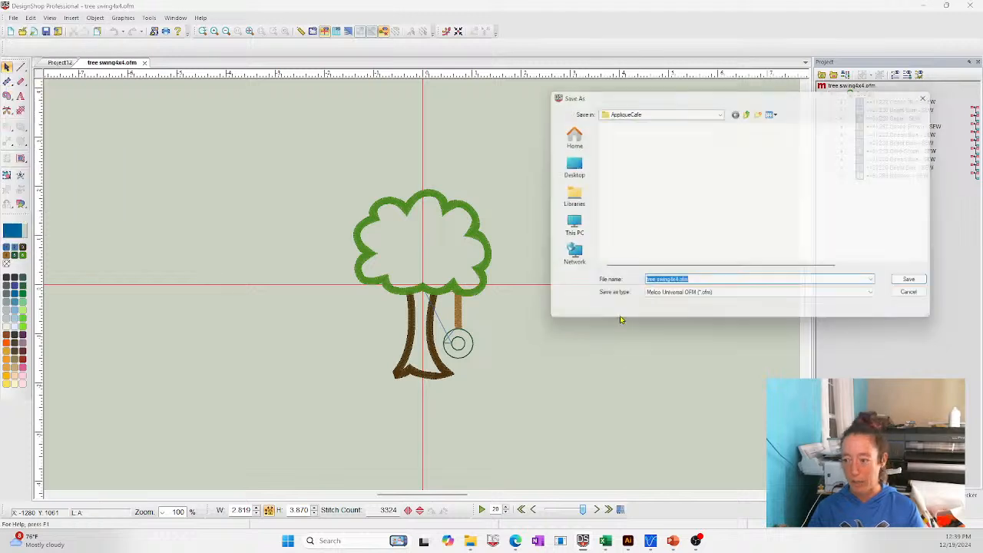
left_click(682, 298)
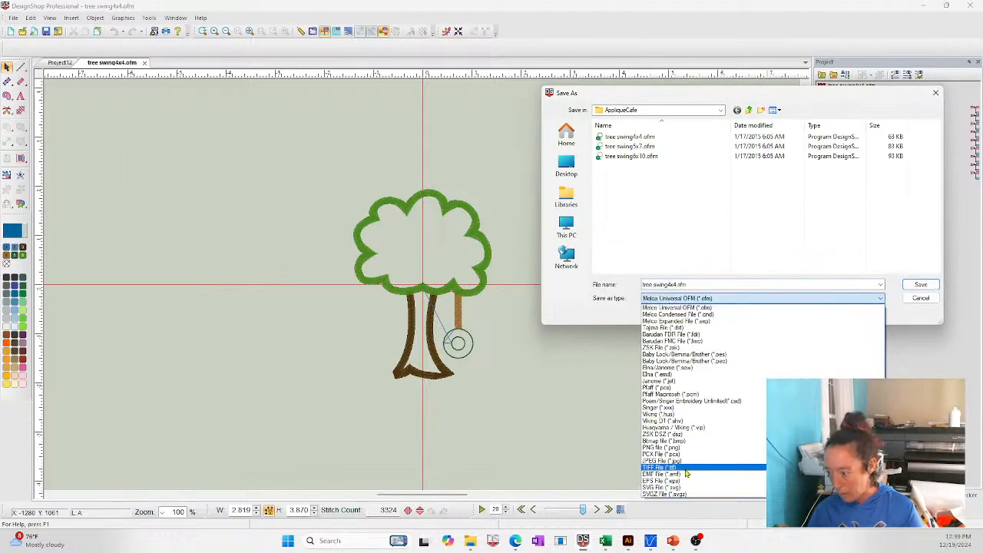
left_click(661, 447)
left_click(638, 318)
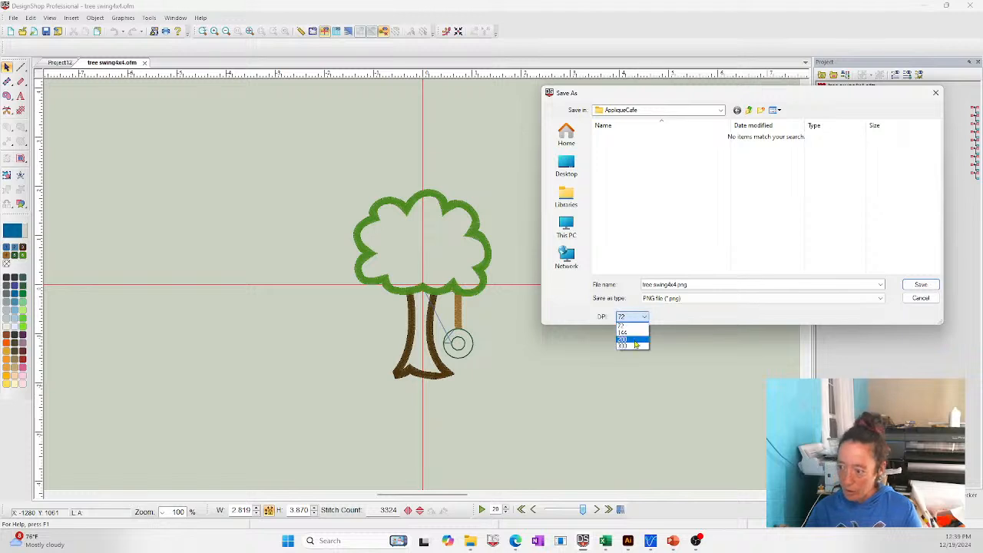
left_click(634, 350)
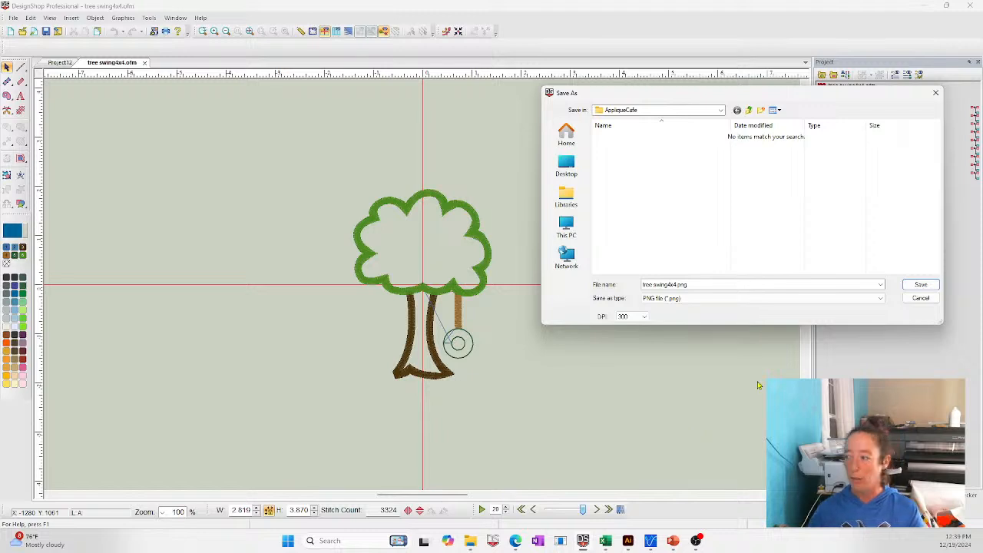
left_click(921, 285)
Step: Turn on the 3D view for the tree swing design and close both that design and Project12
left_click(348, 33)
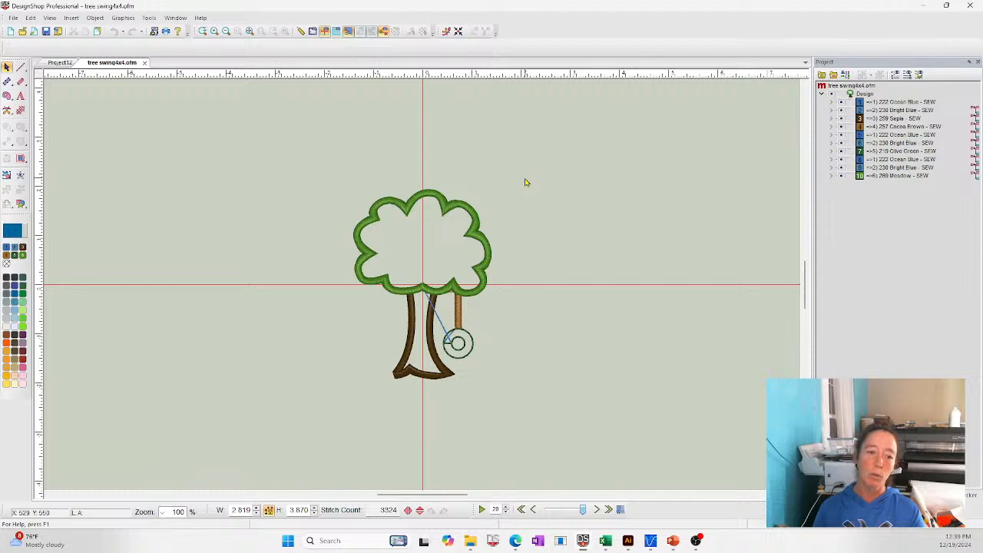
left_click(144, 62)
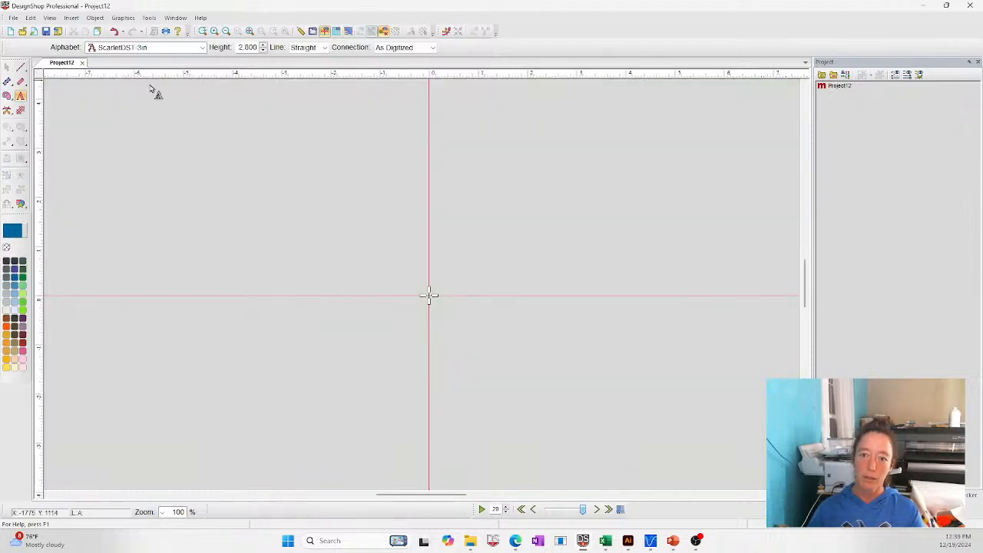
left_click(82, 62)
left_click(523, 291)
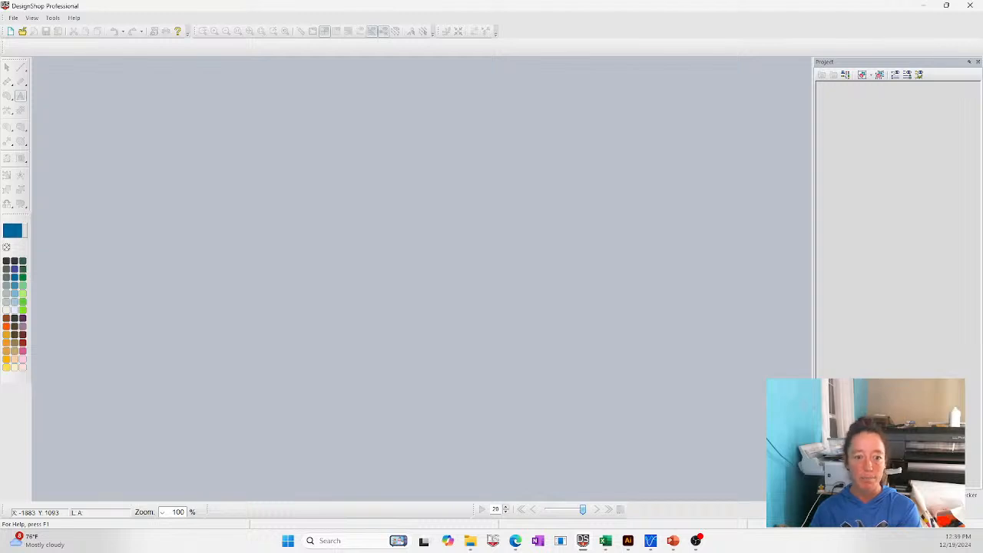
Step: Switch to the PowerPoint slide show and advance to the slide about an additional way to submit questions
left_click(584, 543)
left_click(309, 286)
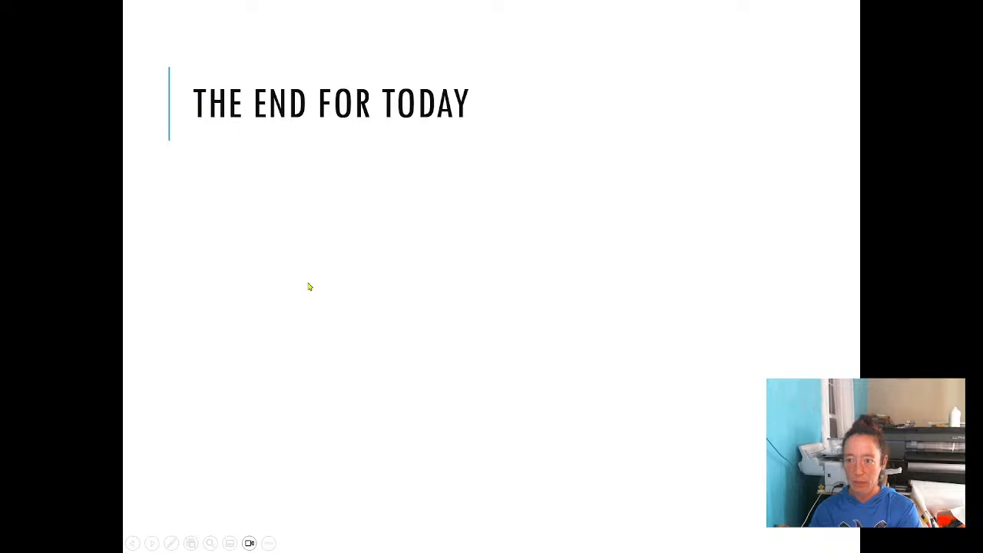
left_click(309, 287)
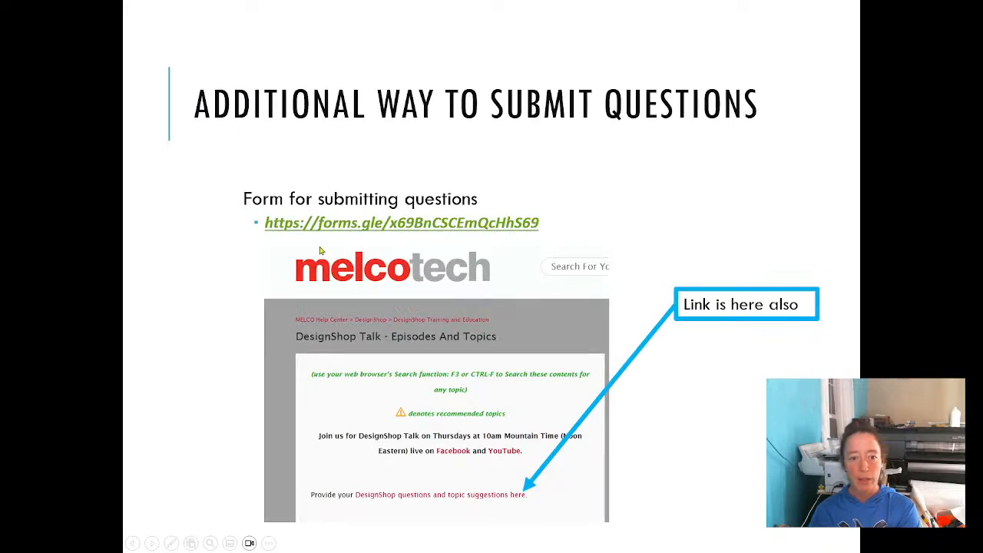